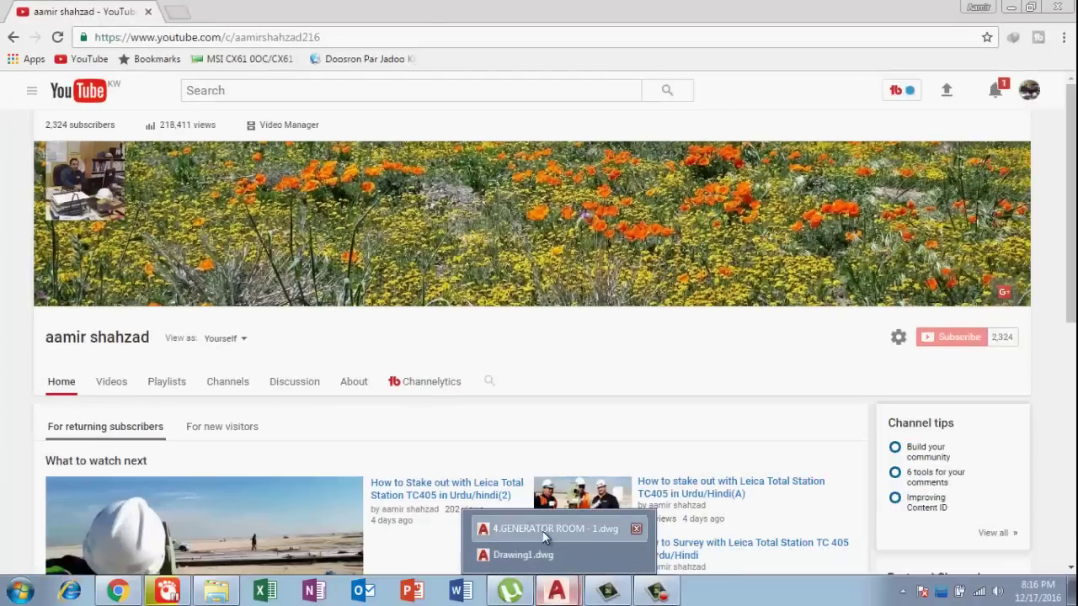
# Step: Switch from YouTube to the 4.GENERATOR ROOM - 1.dwg drawing in AutoCAD
pyautogui.click(548, 528)
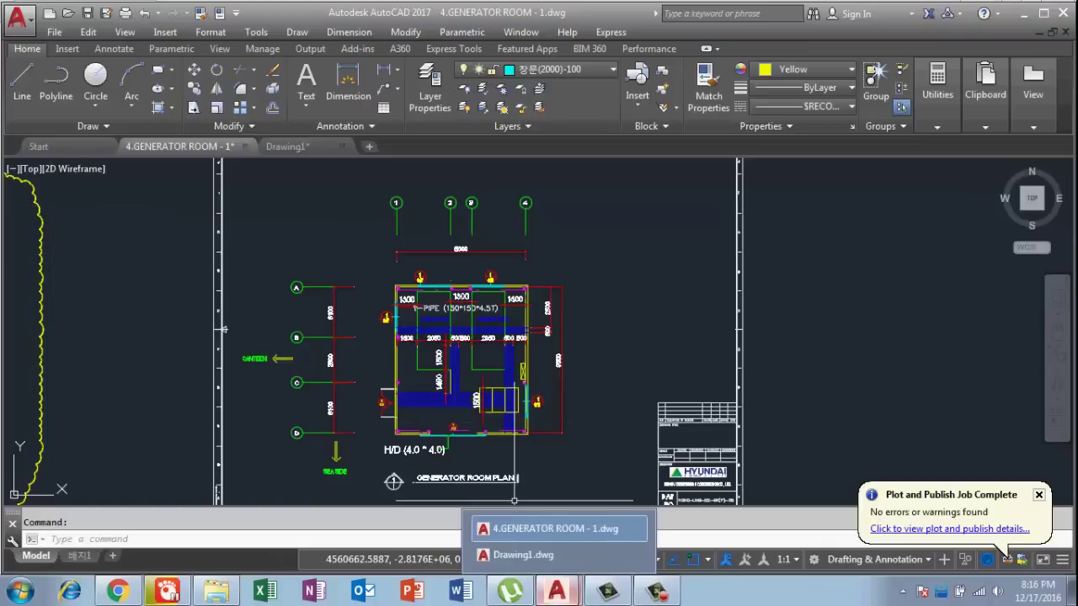
pyautogui.hotkey('ctrl', 'p')
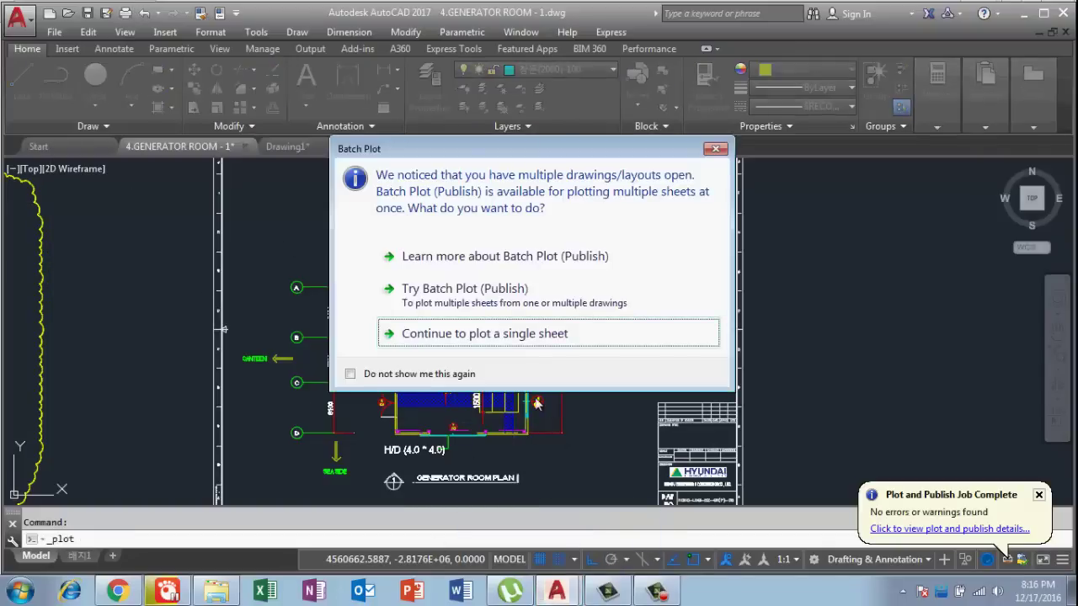
pyautogui.click(716, 149)
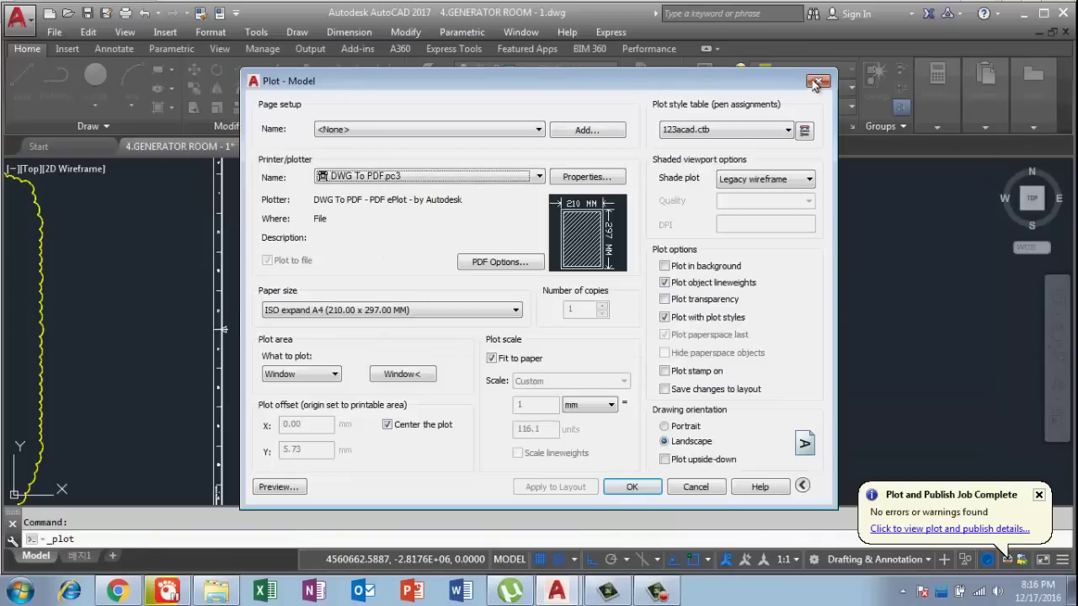
pyautogui.click(819, 81)
pyautogui.click(31, 17)
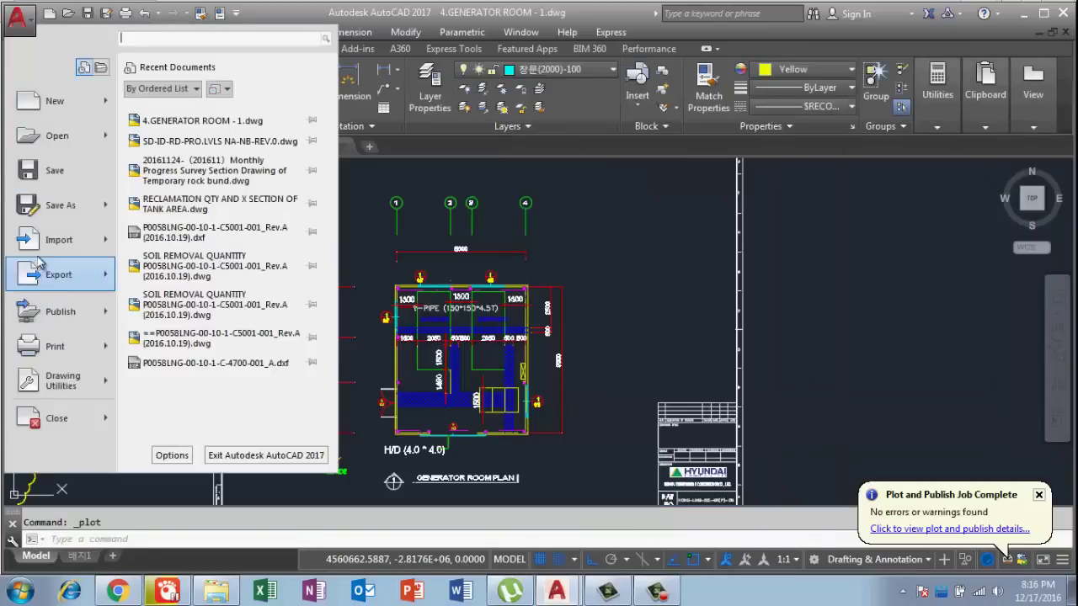
pyautogui.click(64, 354)
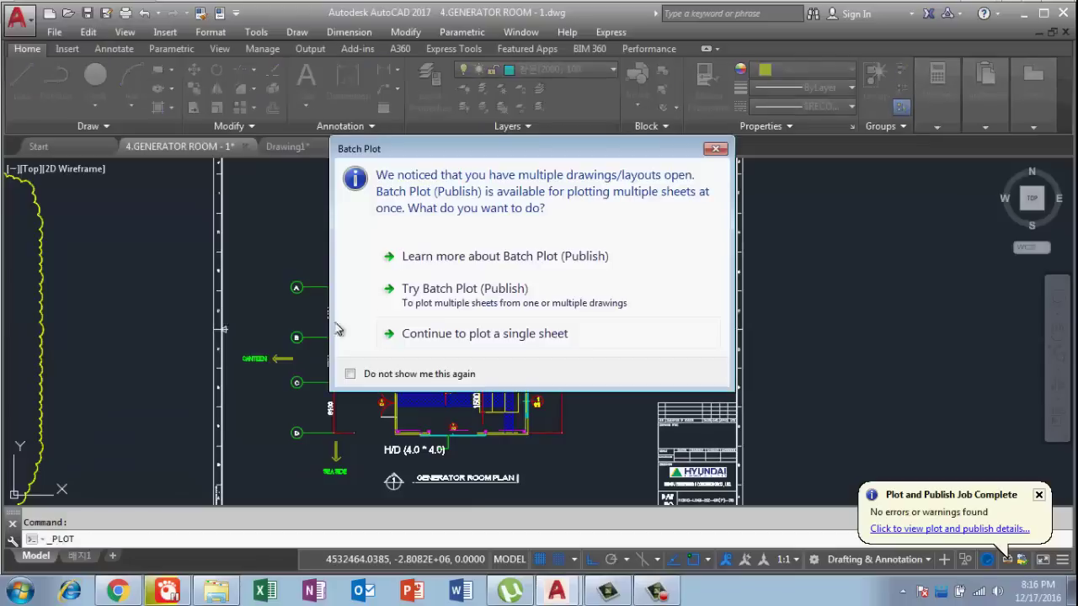
pyautogui.click(715, 149)
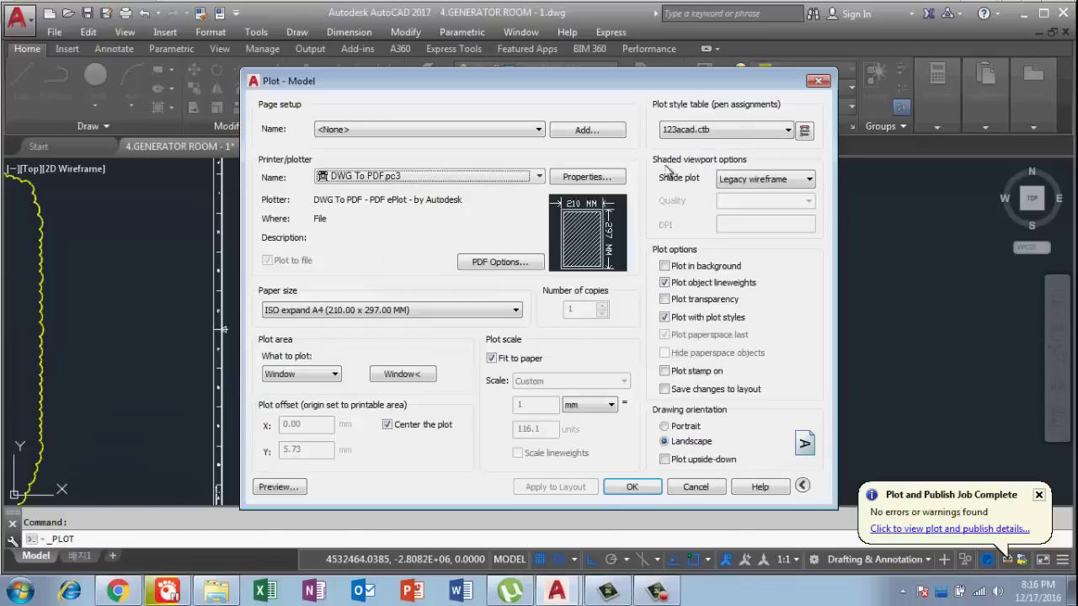
pyautogui.click(819, 81)
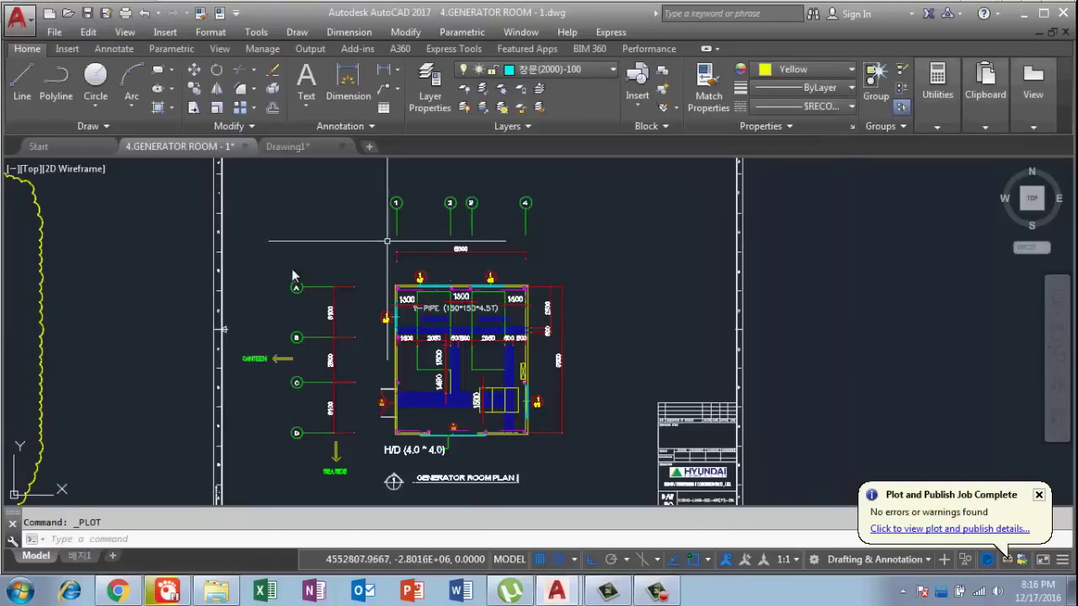
# Step: Start a single-sheet plot of the Model layout
pyautogui.rightClick(39, 567)
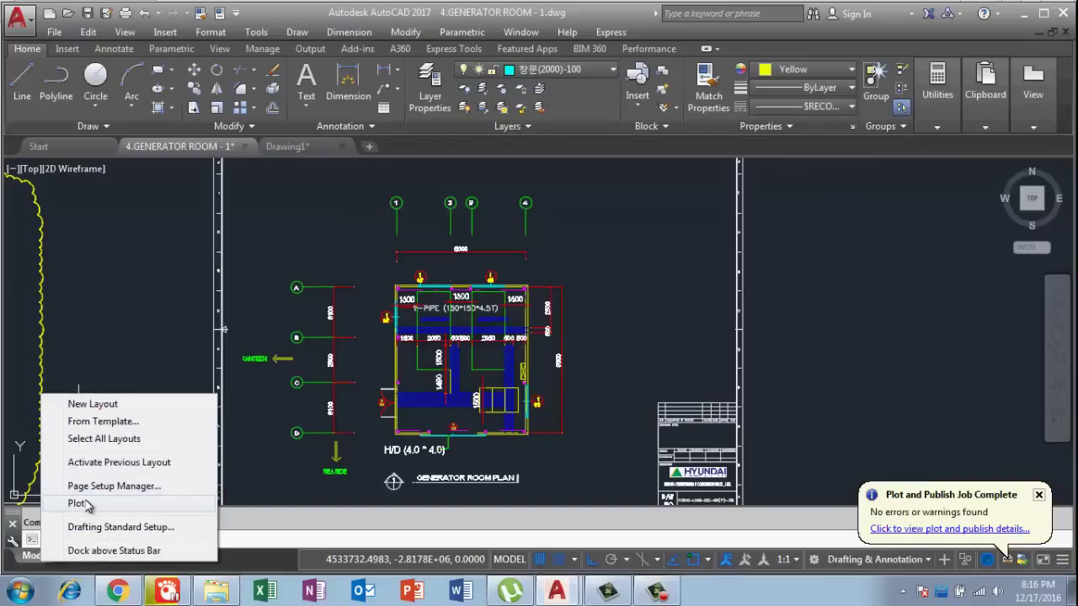
pyautogui.click(77, 503)
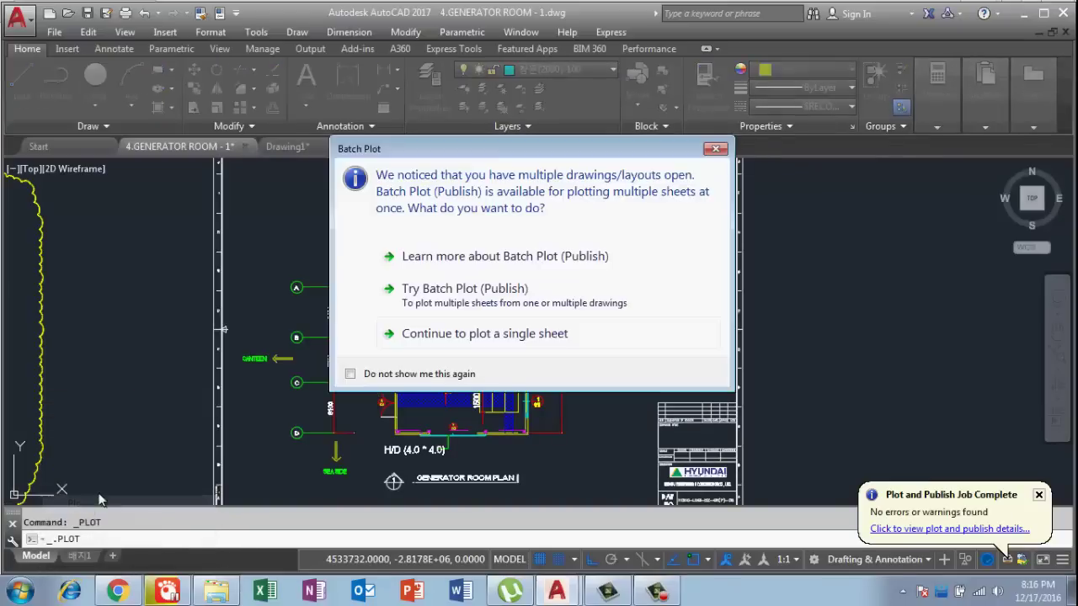
pyautogui.click(428, 332)
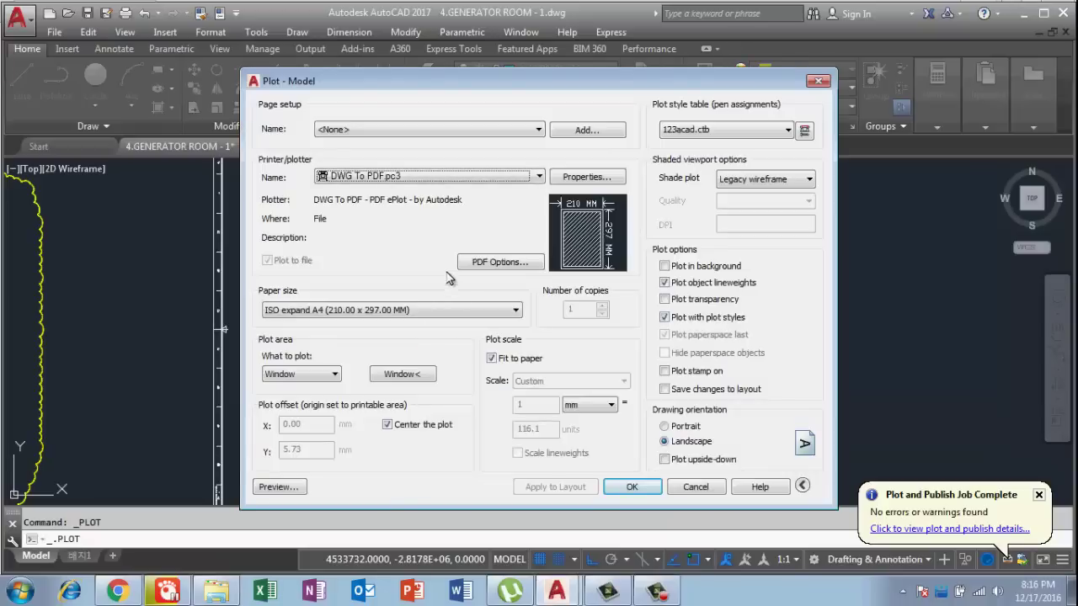
# Step: Keep DWG To PDF.pc3 and choose paper size ISO A4 (297.00 x 210.00 MM)
pyautogui.click(536, 175)
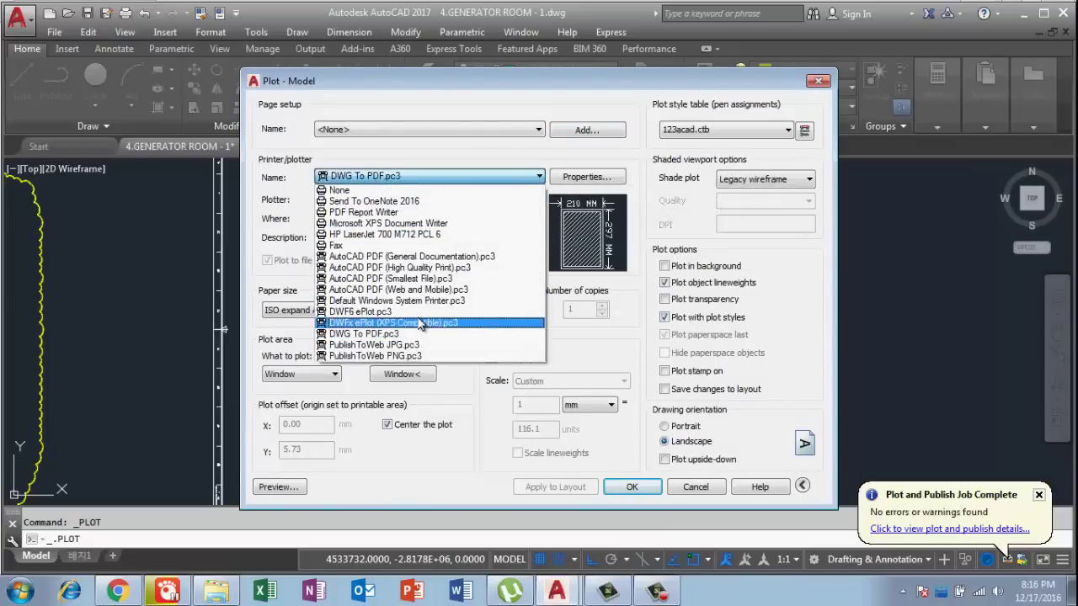
pyautogui.click(403, 335)
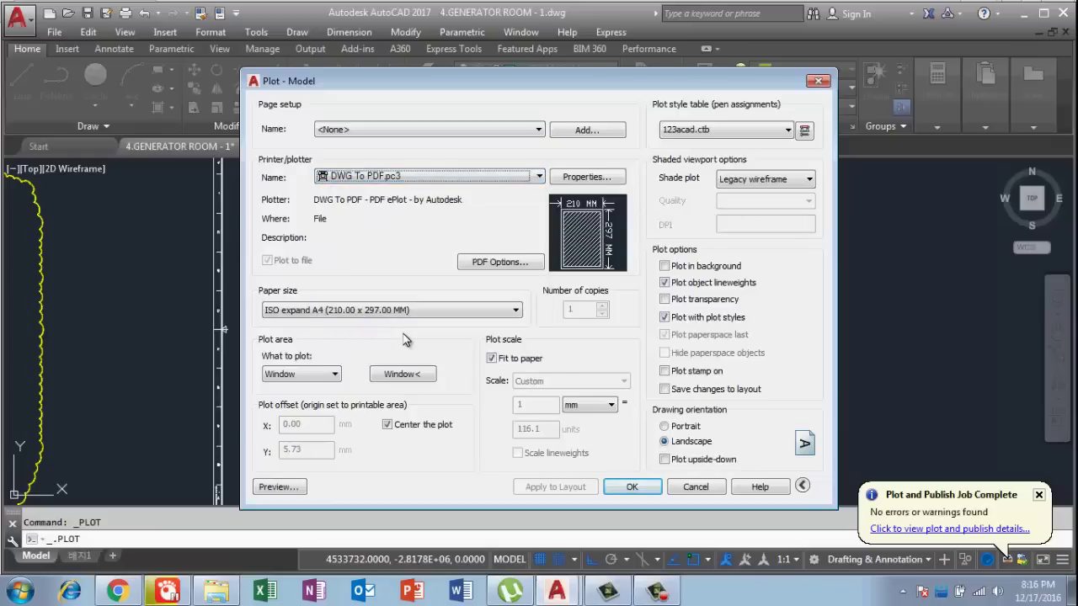
pyautogui.click(467, 312)
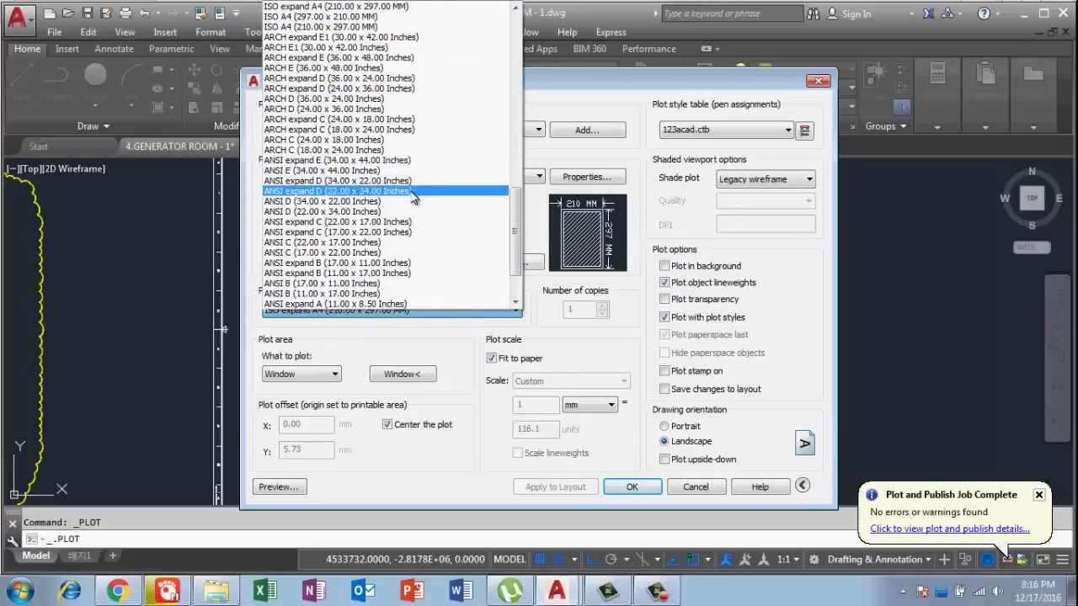
pyautogui.scroll(1, 413, 193)
pyautogui.scroll(1, 412, 197)
pyautogui.scroll(1, 413, 197)
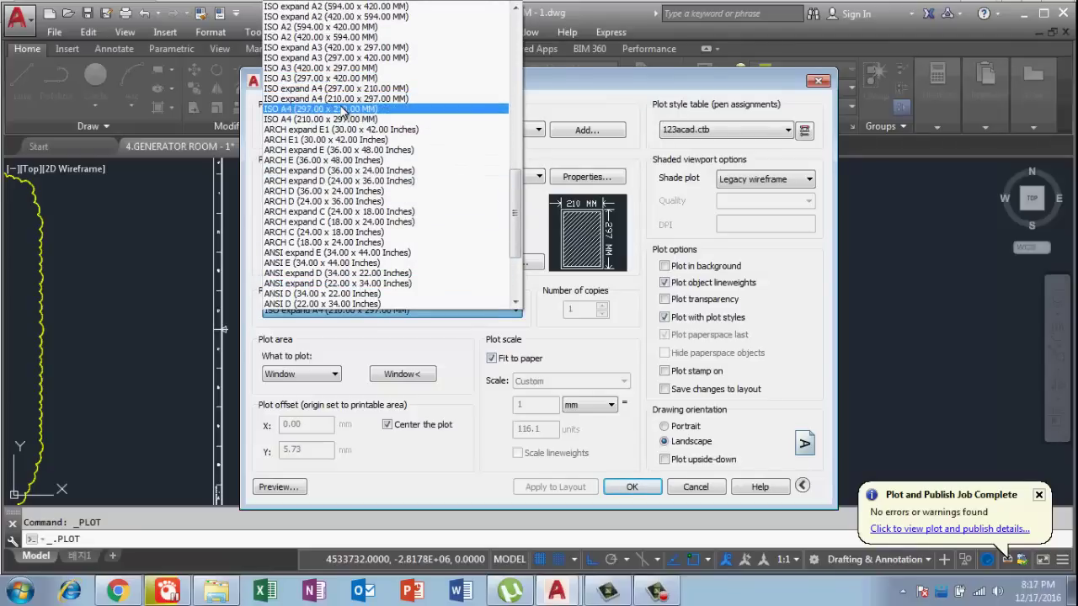
pyautogui.click(343, 110)
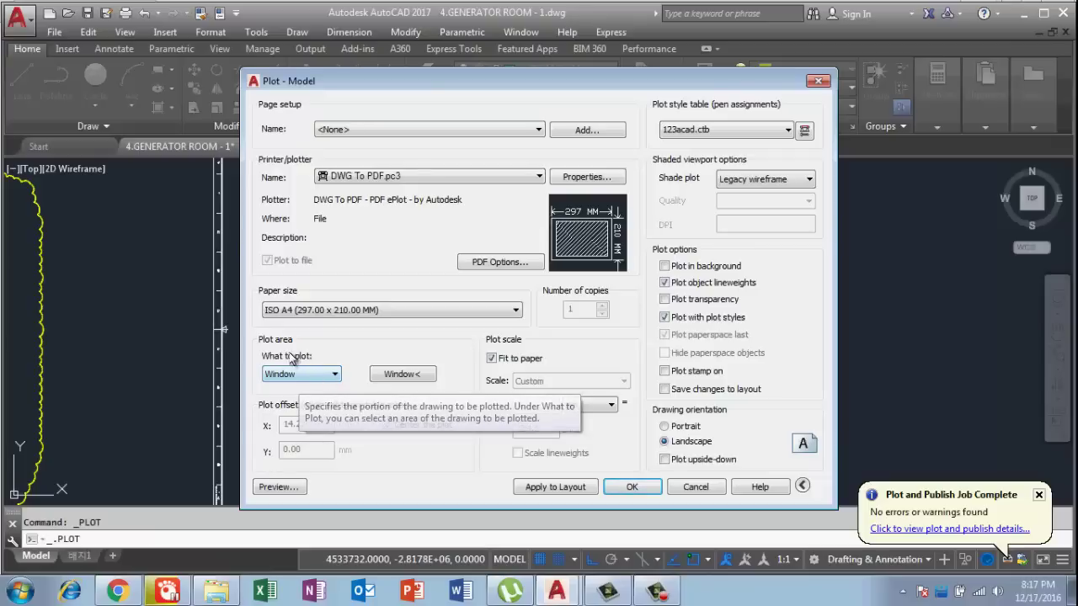
# Step: Plot the Display area and preview the A4 sheet at 1 mm = 231.4 units
pyautogui.click(331, 377)
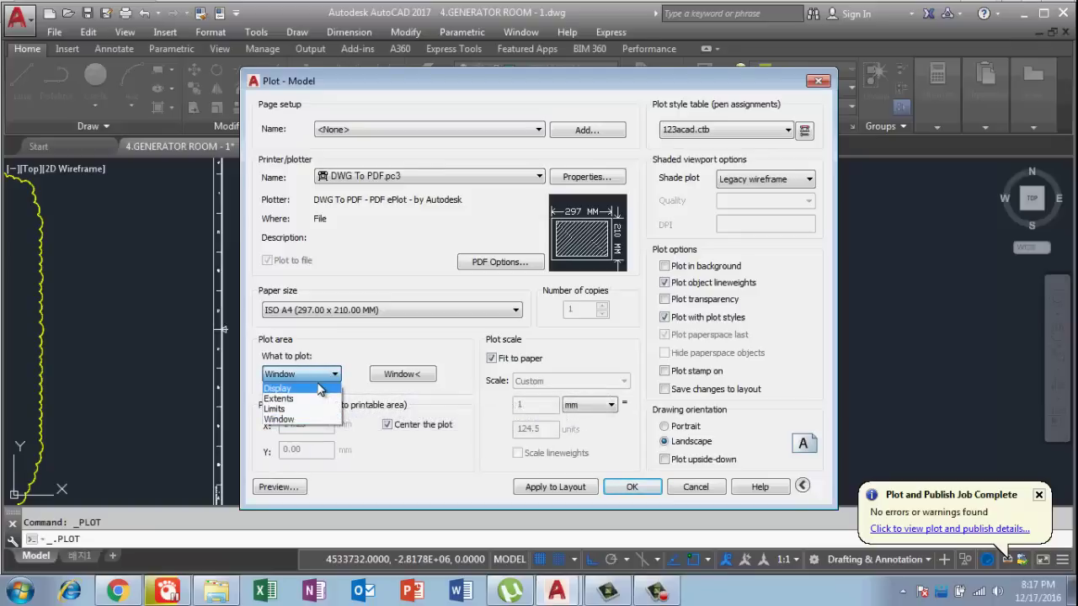
pyautogui.click(320, 389)
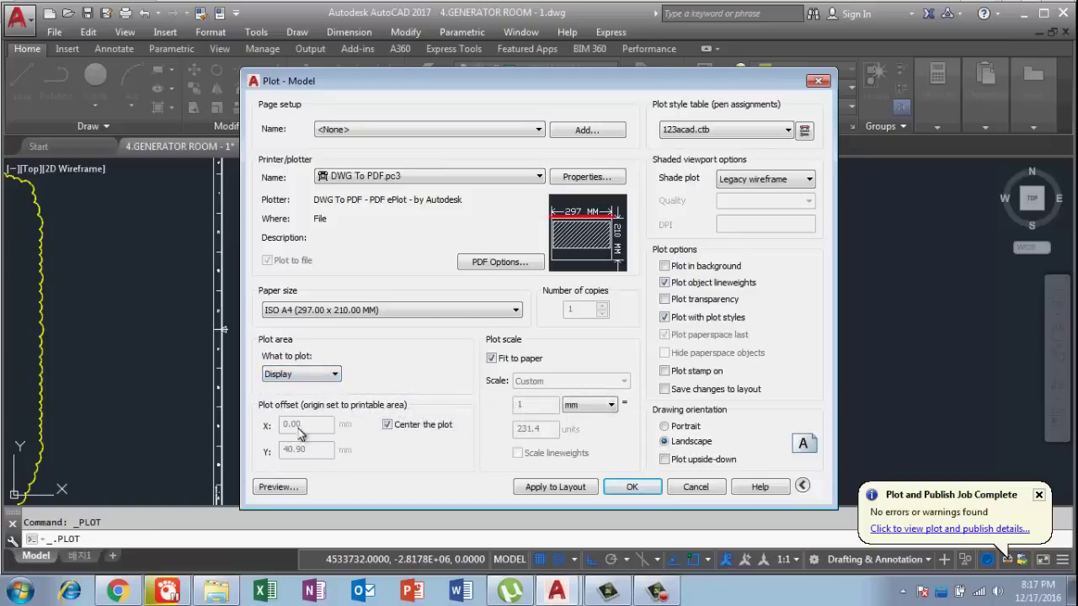
pyautogui.click(289, 488)
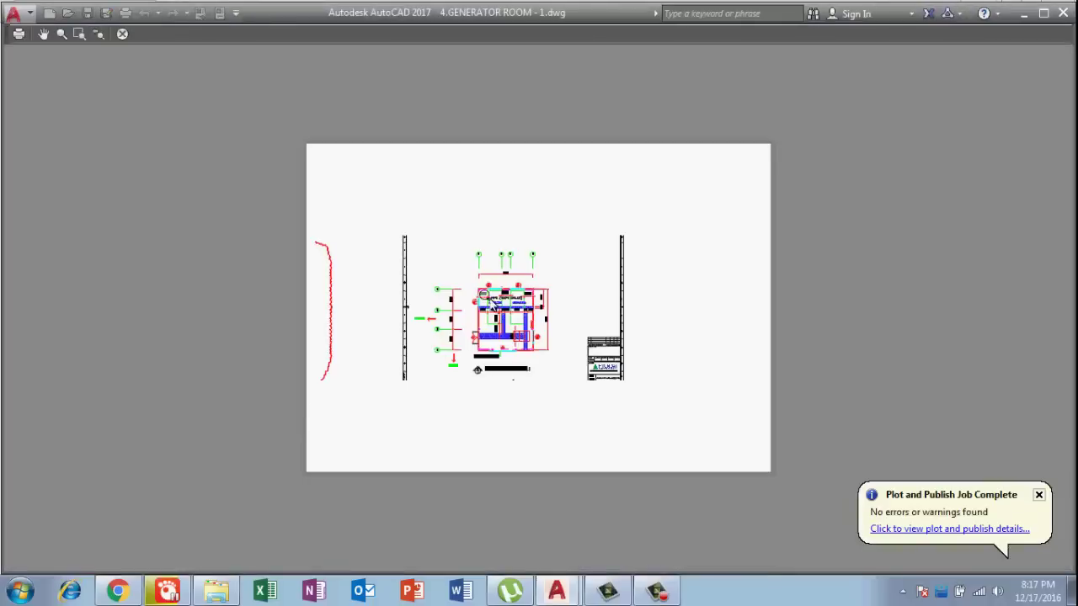
pyautogui.rightClick(488, 265)
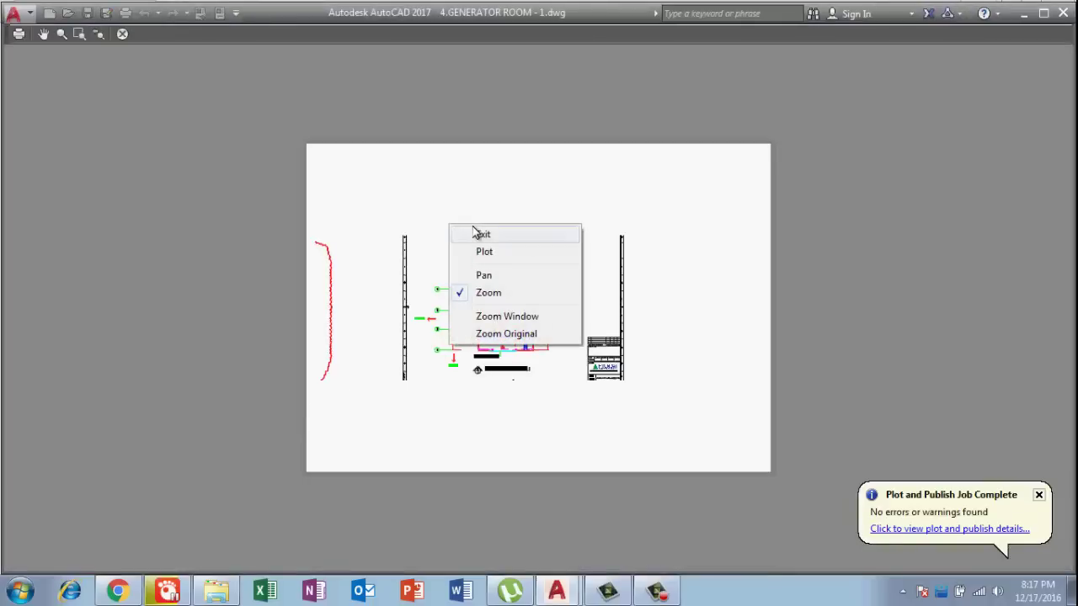
pyautogui.click(479, 234)
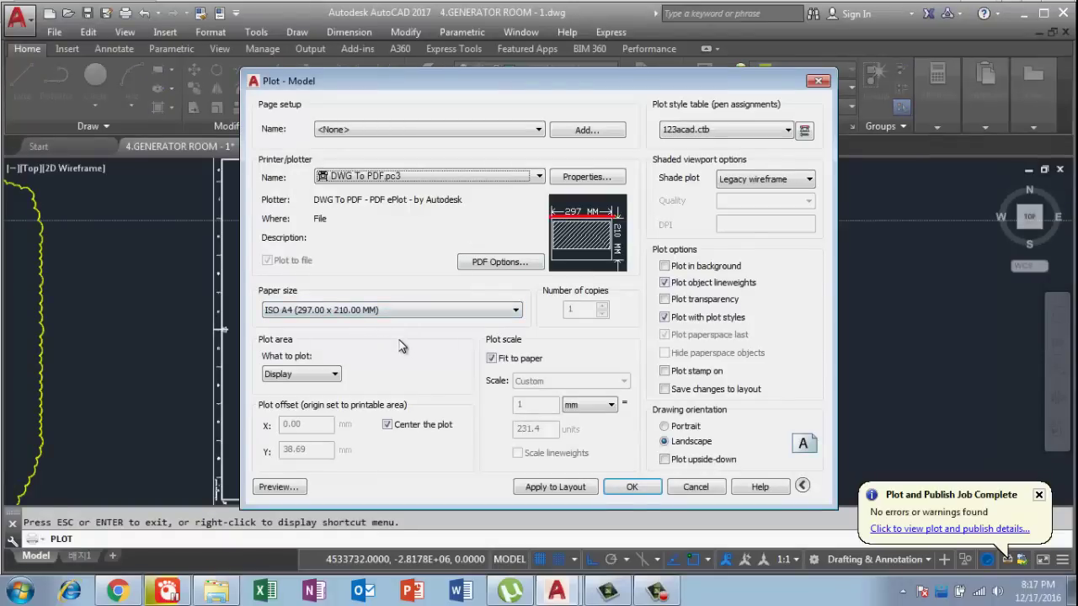
pyautogui.click(335, 376)
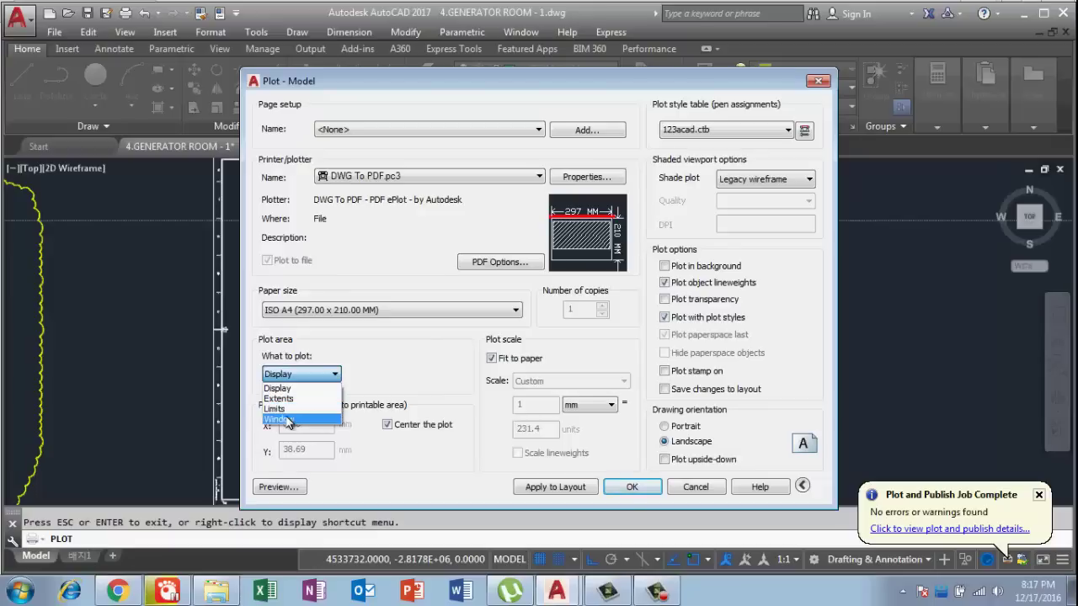
# Step: Set the plot area to a Window drawn around the generator room plan
pyautogui.click(287, 420)
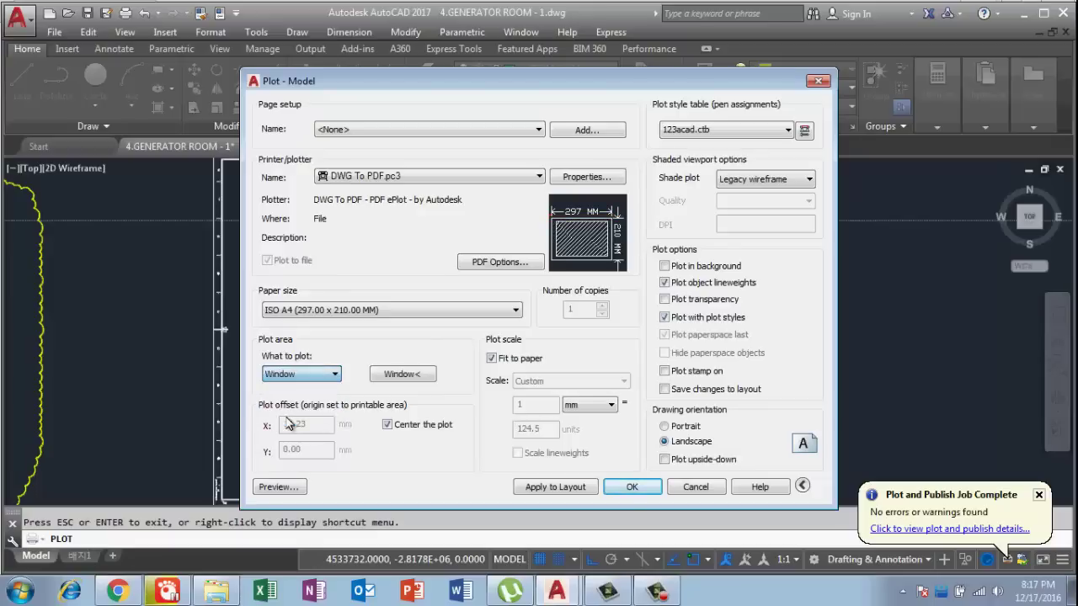
pyautogui.click(402, 374)
pyautogui.press('Escape')
pyautogui.click(403, 374)
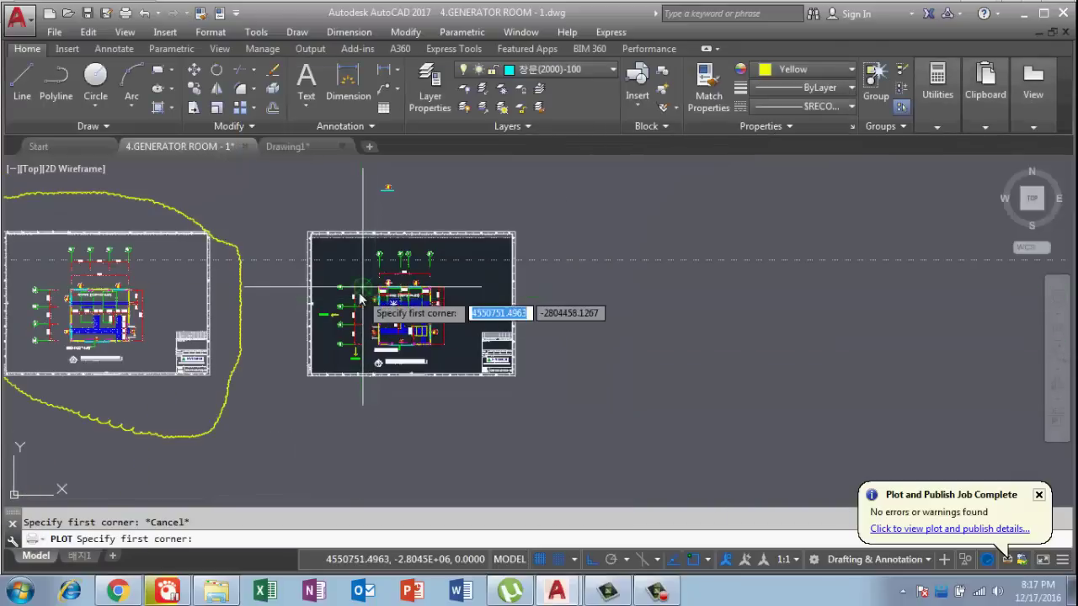
pyautogui.scroll(2, 321, 275)
pyautogui.click(319, 223)
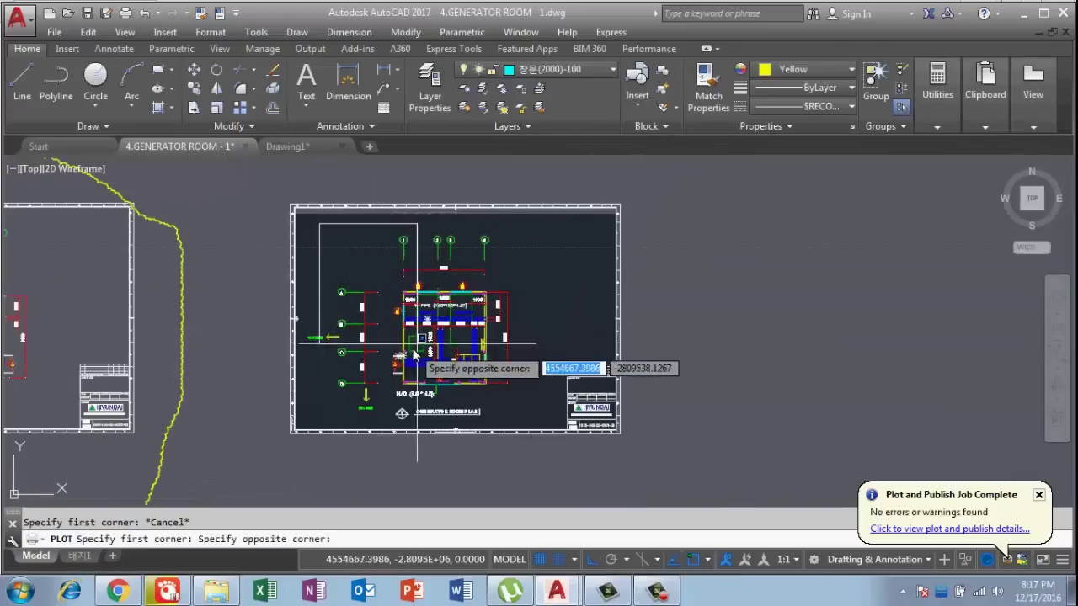
pyautogui.click(517, 434)
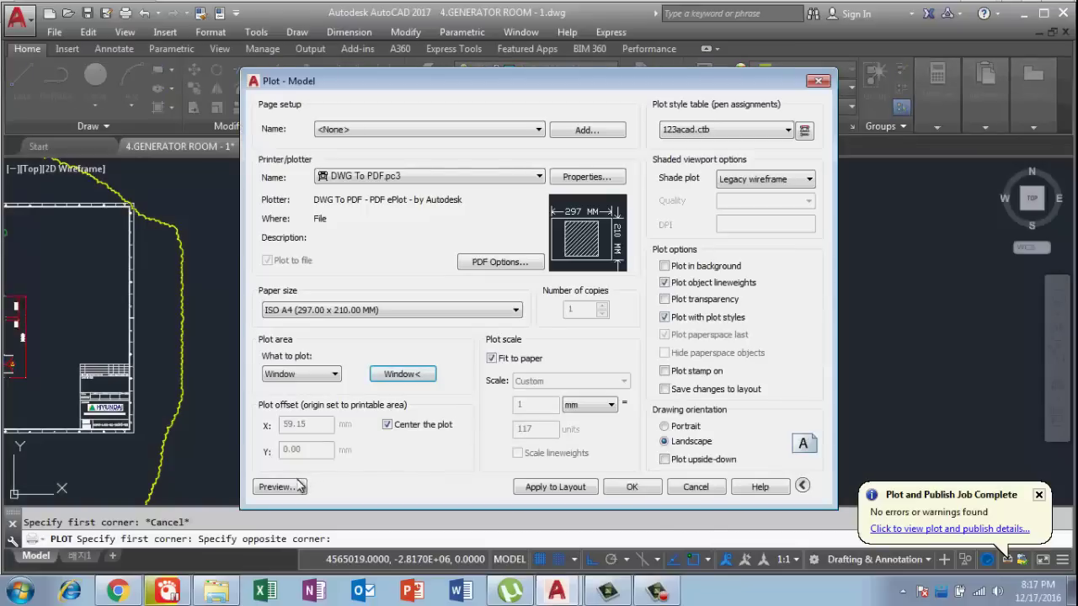
# Step: Preview the windowed plot, zooming in on the generator room plan, then exit
pyautogui.click(300, 486)
pyautogui.moveTo(444, 314); pyautogui.dragTo(503, 234)
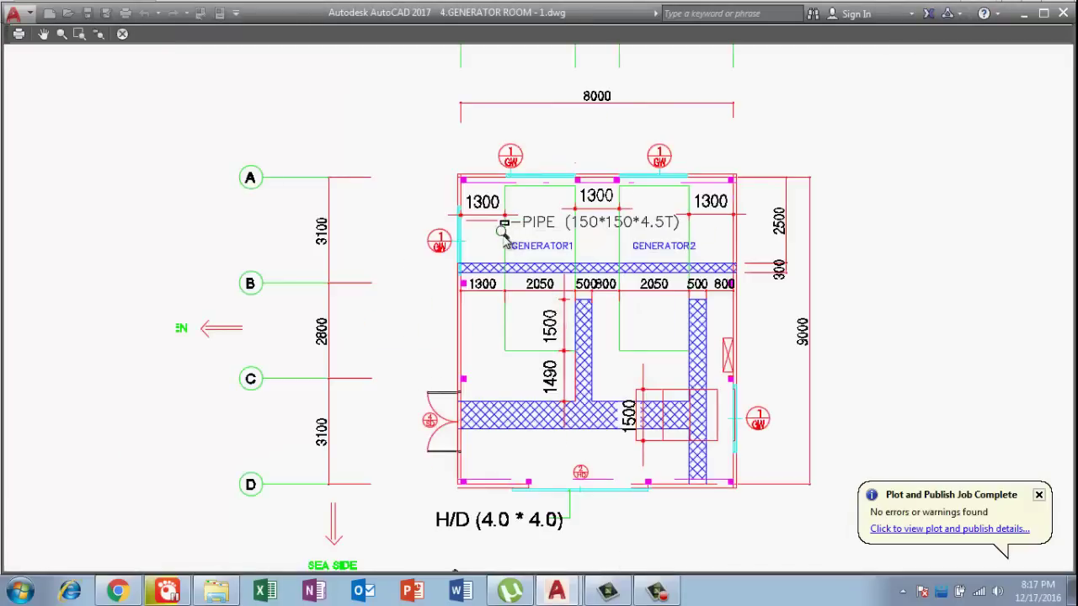
pyautogui.rightClick(504, 236)
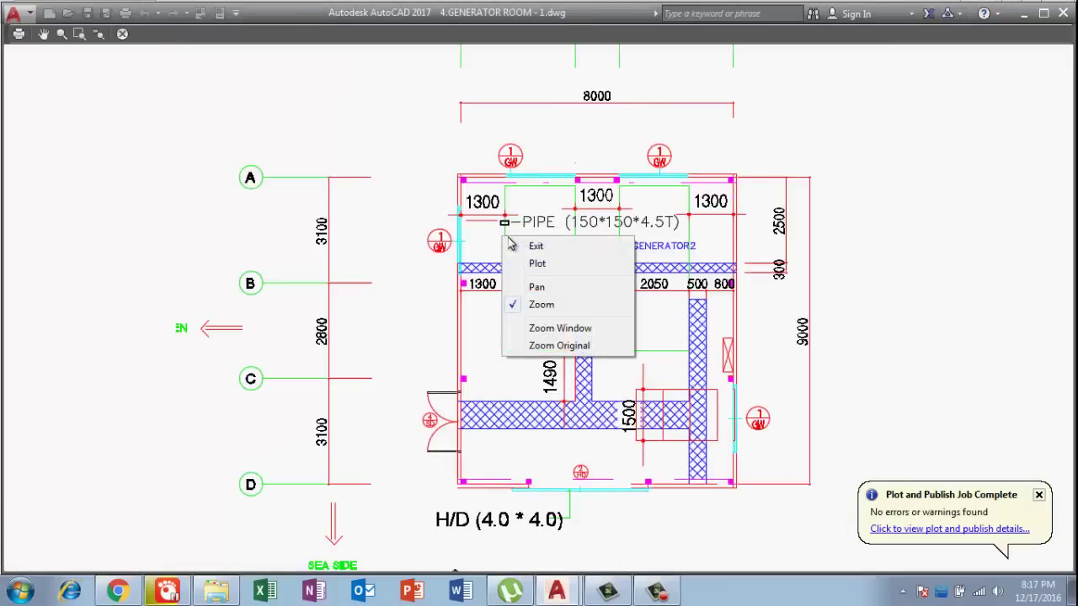
pyautogui.click(523, 245)
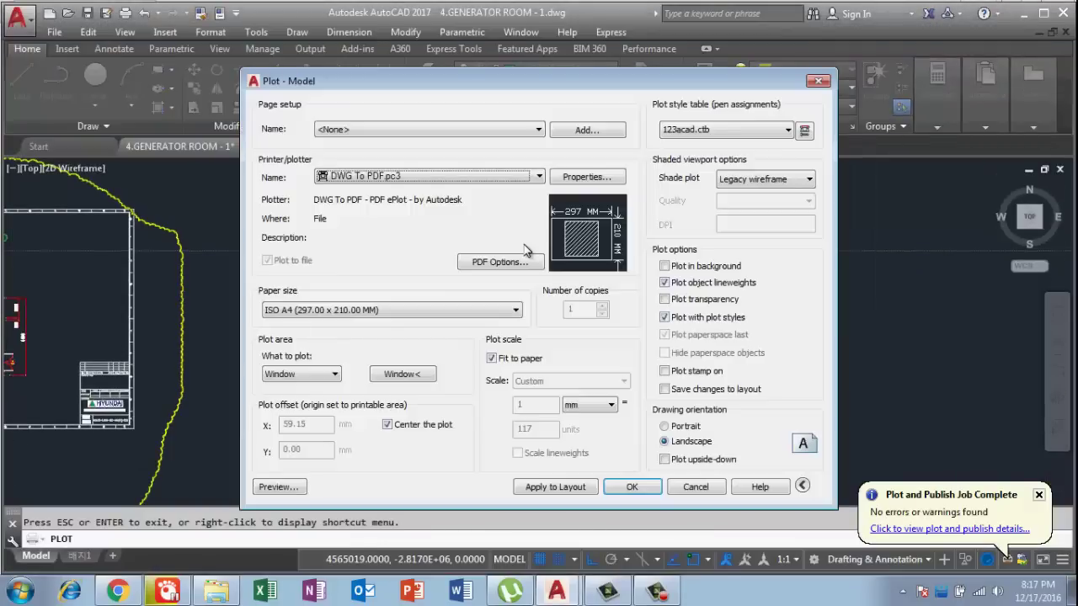
pyautogui.click(492, 359)
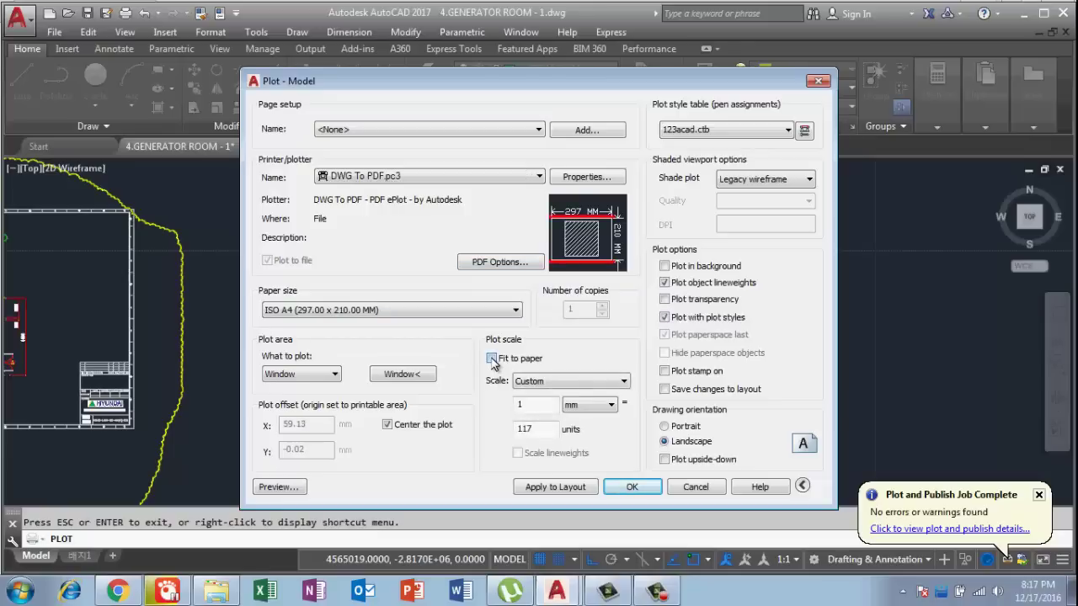
pyautogui.click(278, 487)
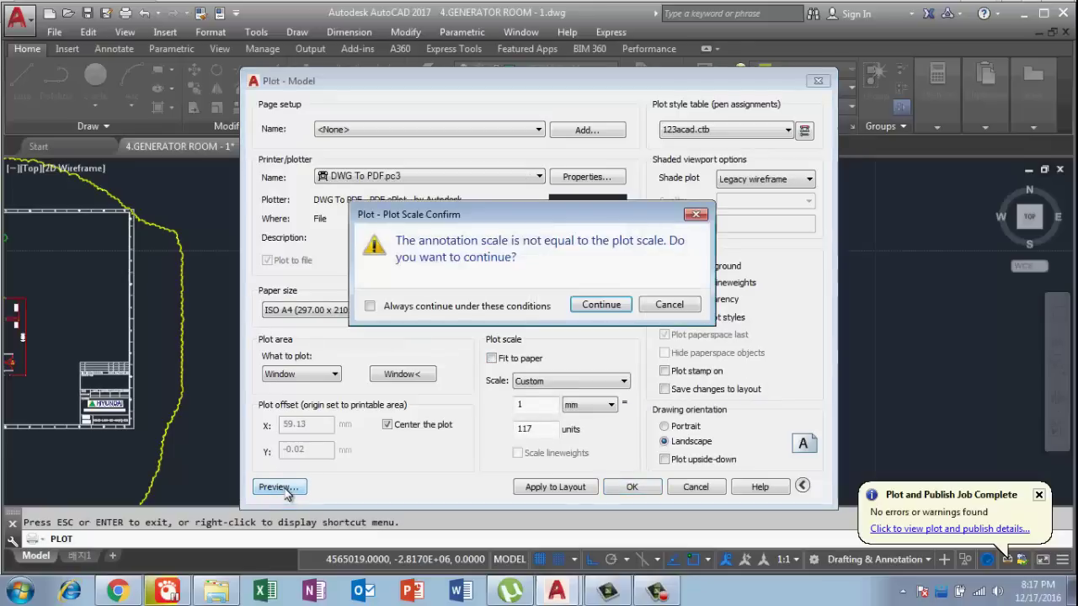
pyautogui.click(598, 307)
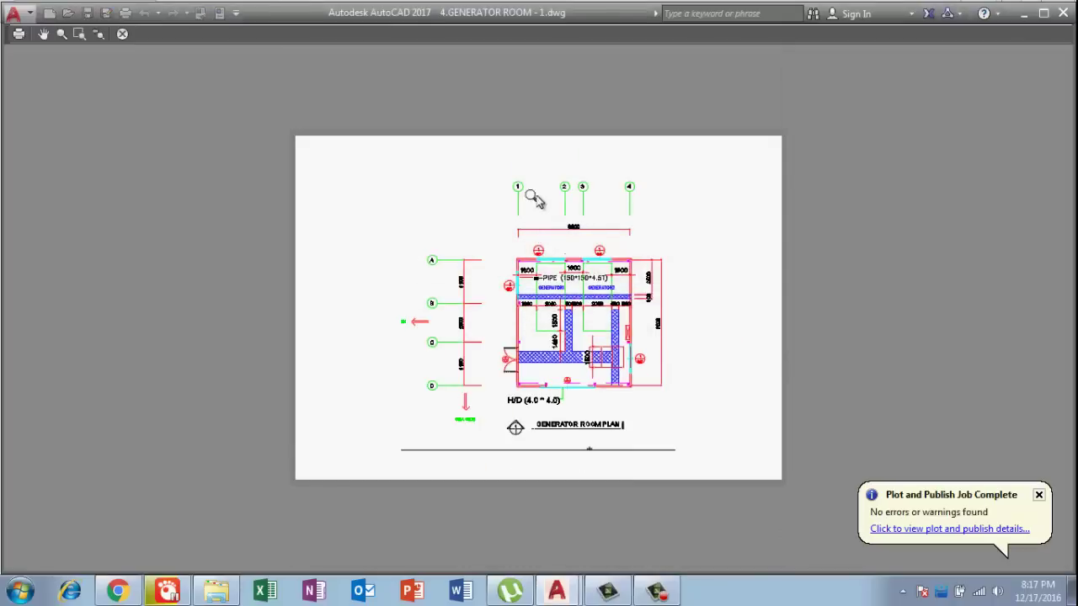
pyautogui.rightClick(522, 200)
pyautogui.click(541, 212)
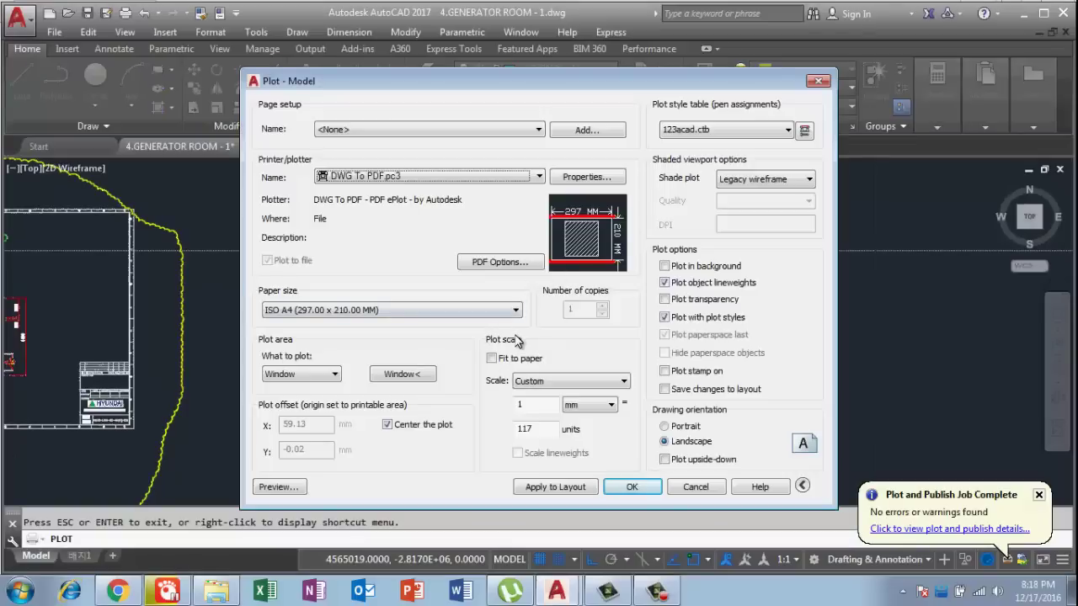
pyautogui.moveTo(587, 233)
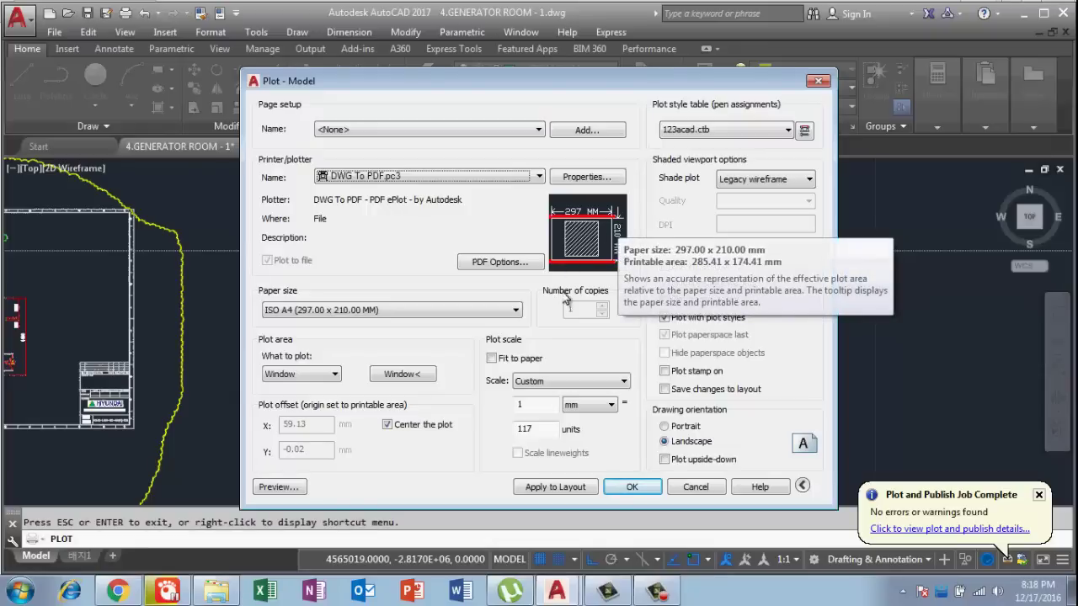
pyautogui.click(492, 358)
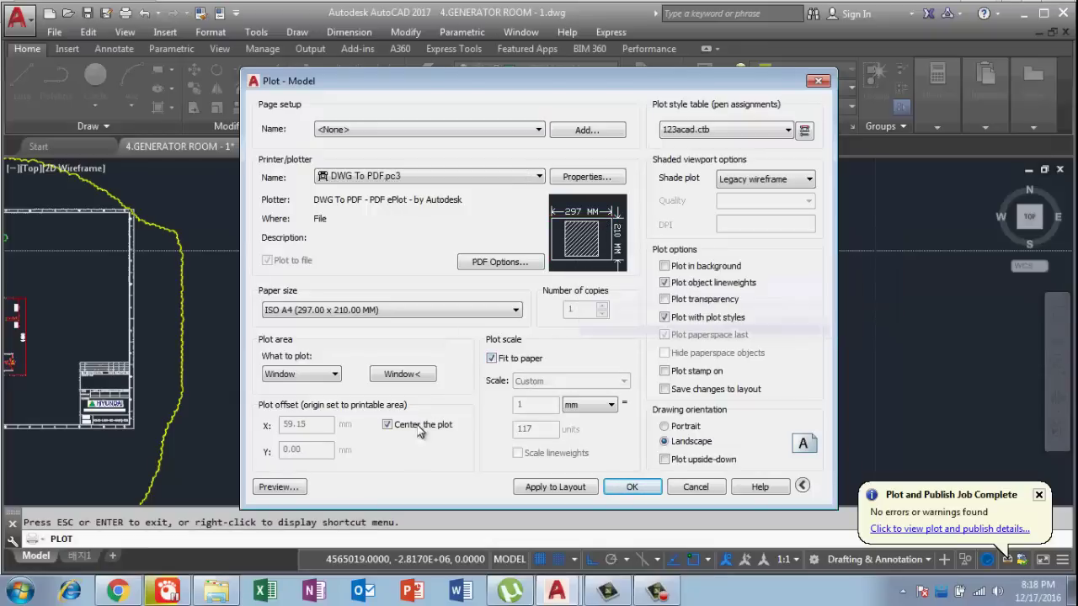
pyautogui.click(387, 426)
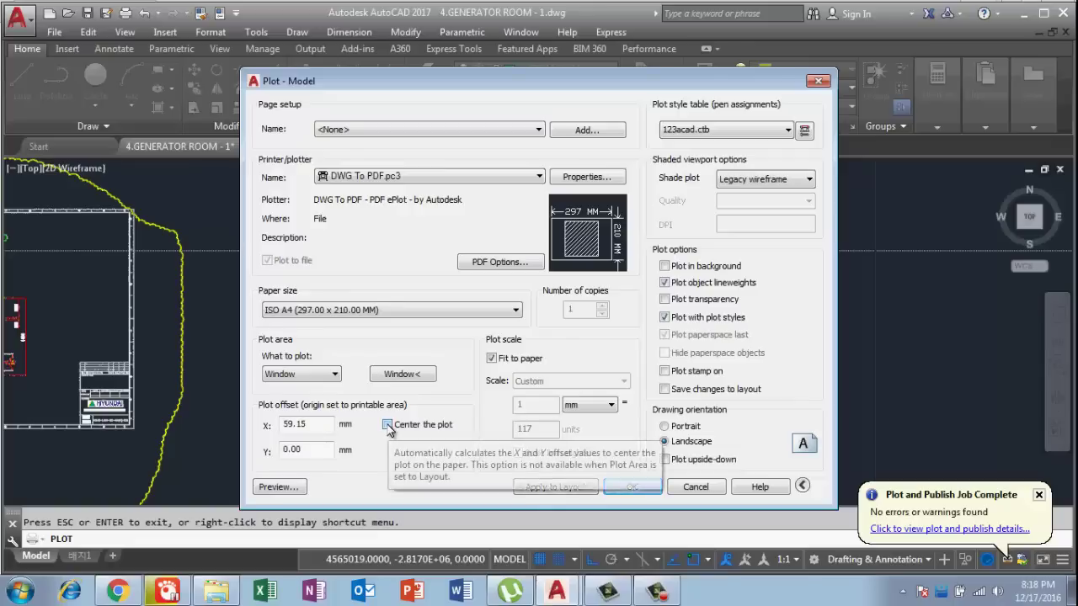
pyautogui.click(387, 426)
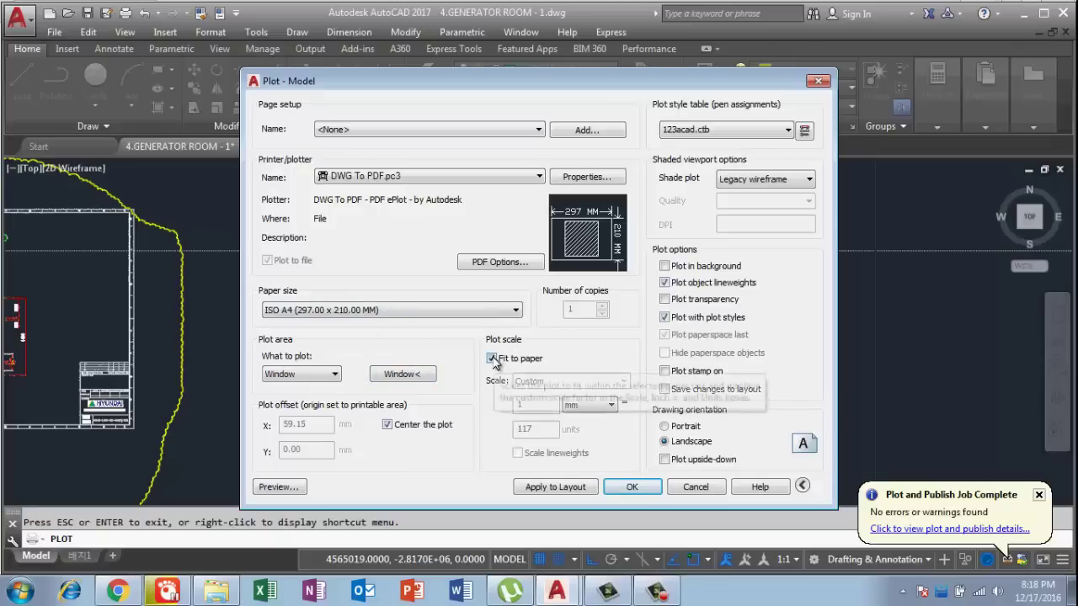
# Step: Turn off Fit to paper and set the plot scale to 1:100
pyautogui.click(493, 358)
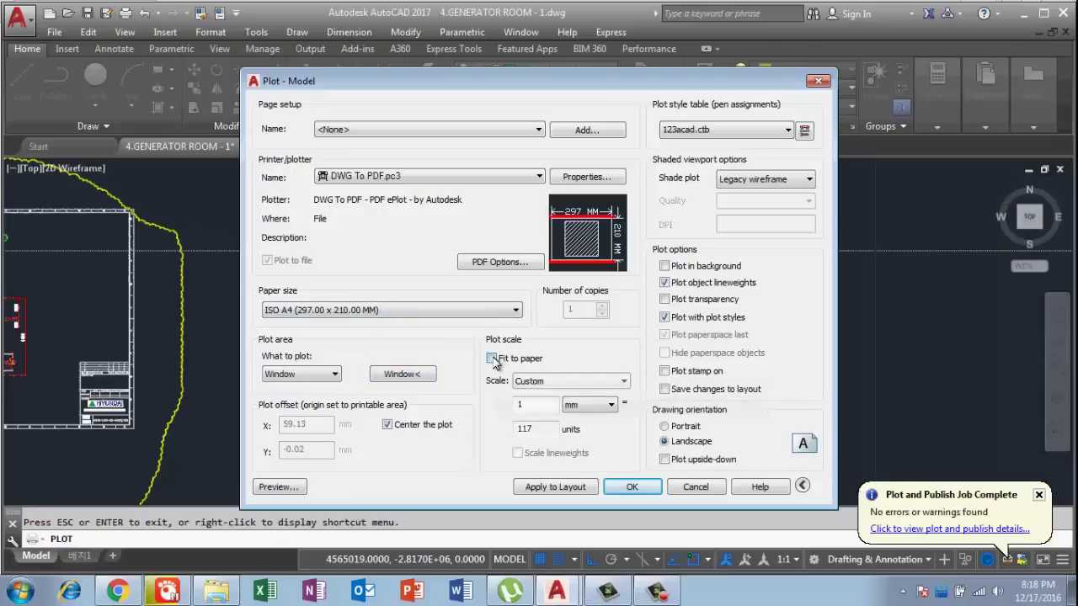
pyautogui.click(613, 381)
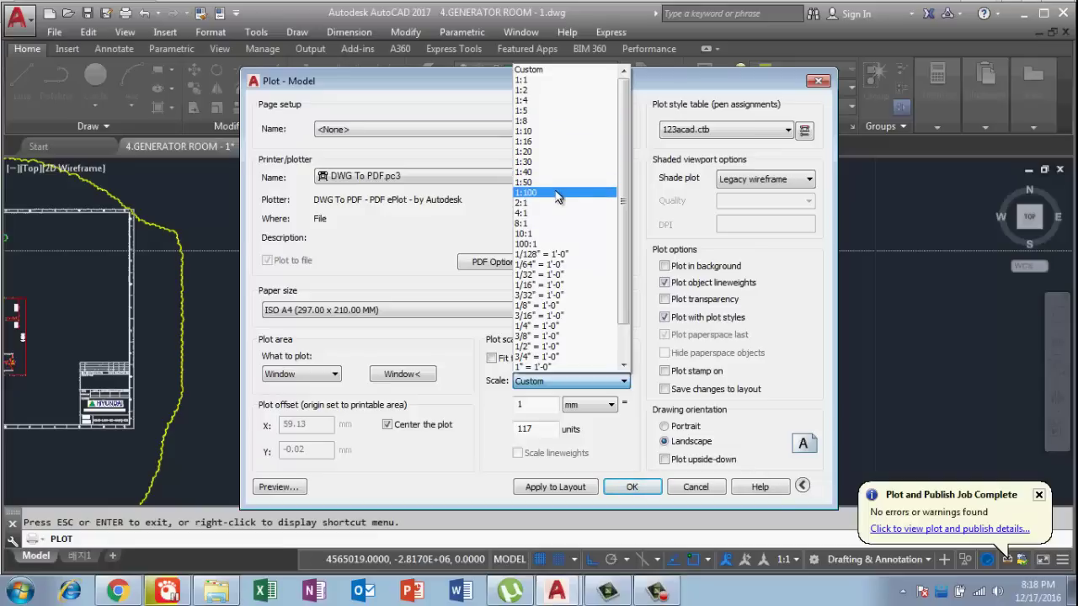
pyautogui.click(557, 197)
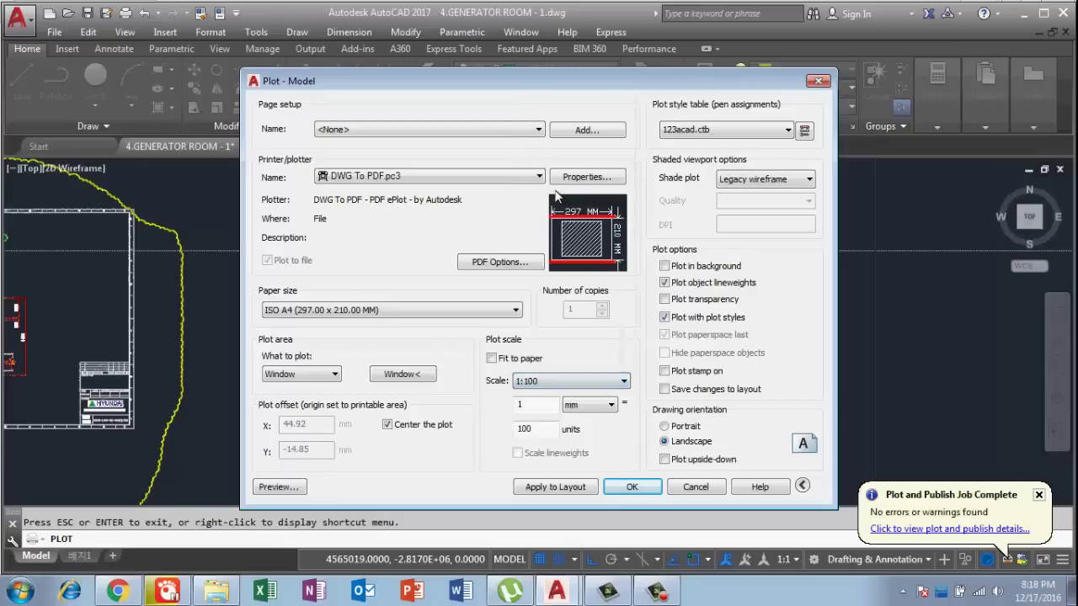
# Step: Preview the 1:100 plot past the scale warning, then exit the preview
pyautogui.click(279, 487)
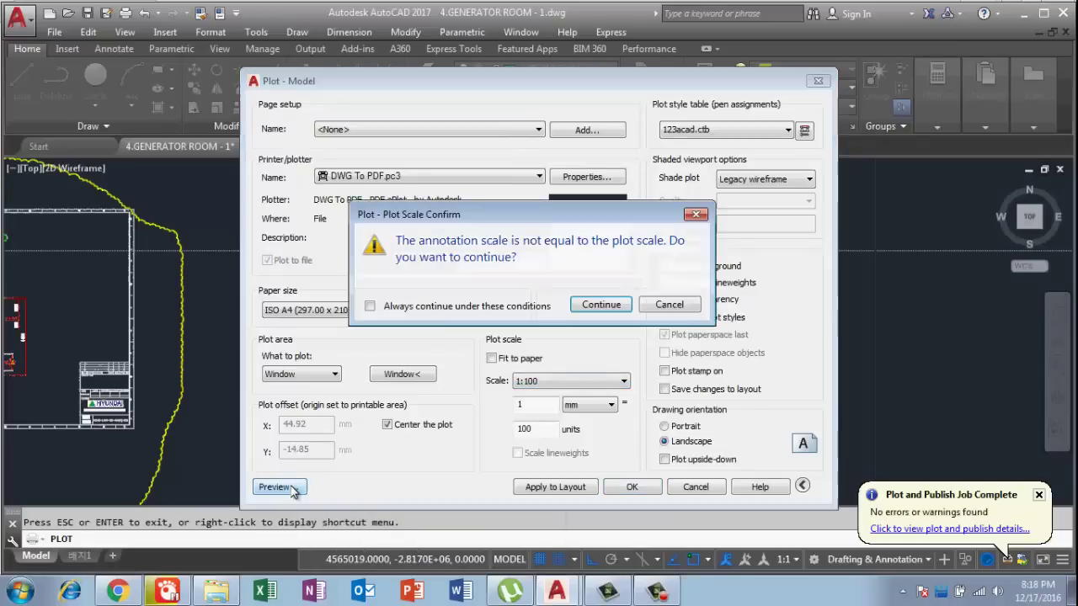
pyautogui.click(600, 305)
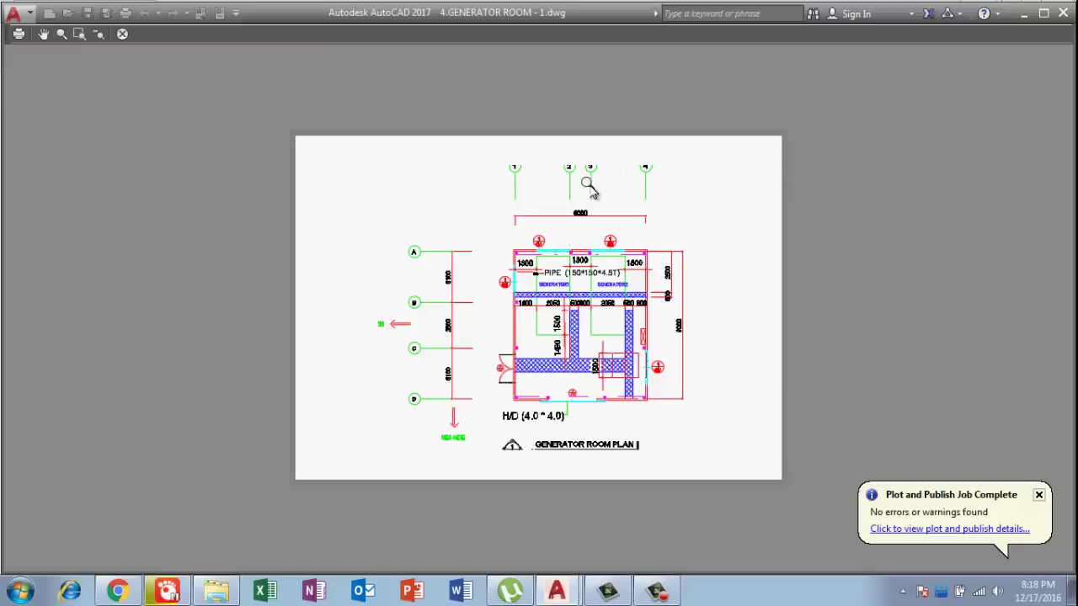
pyautogui.rightClick(497, 212)
pyautogui.click(522, 221)
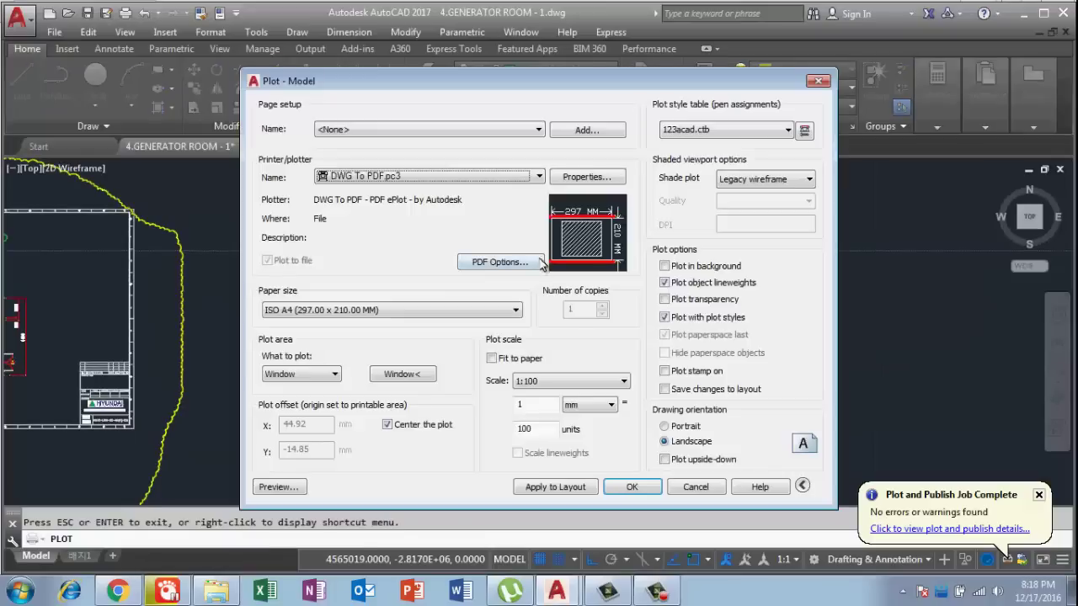
pyautogui.click(597, 383)
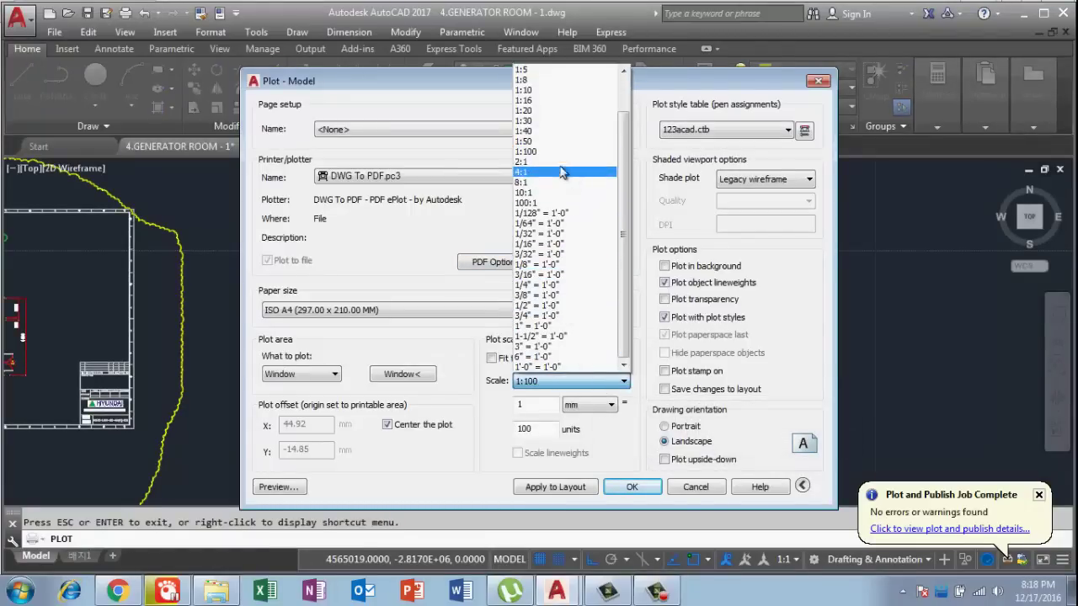
pyautogui.click(467, 246)
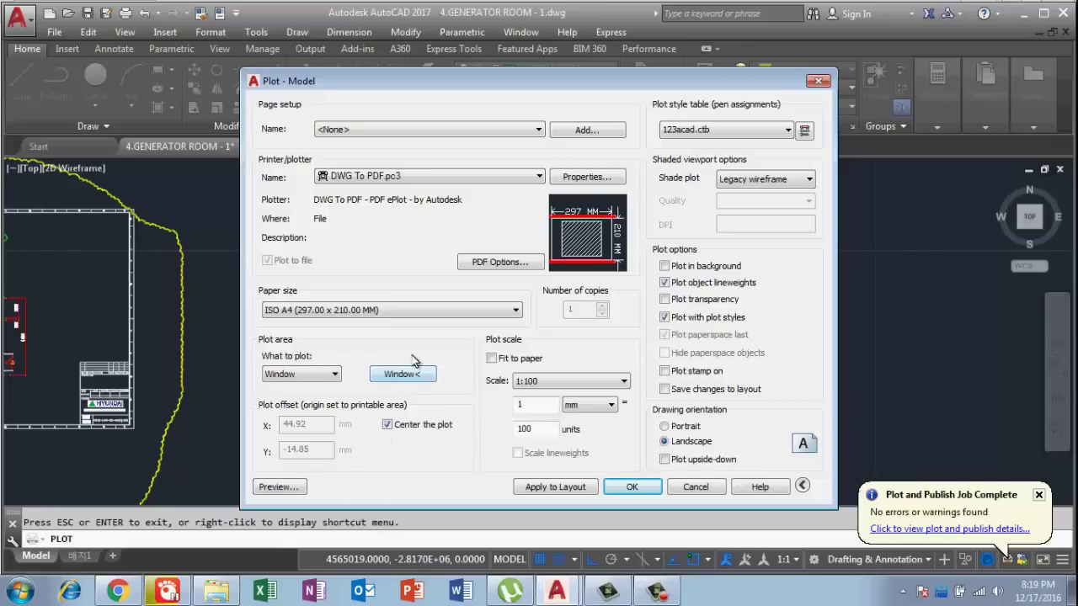
pyautogui.click(472, 178)
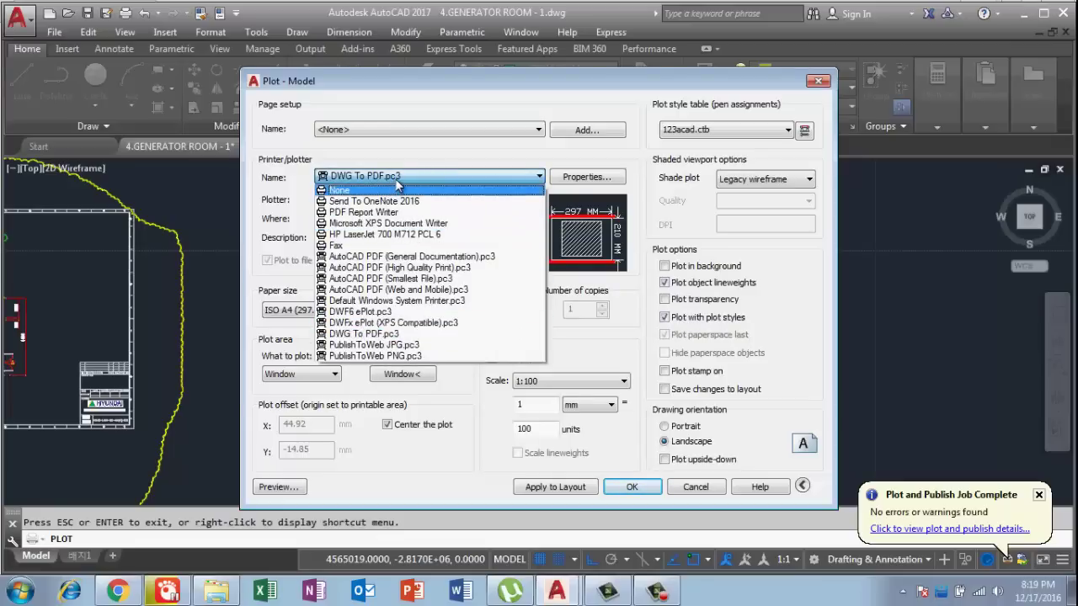
pyautogui.click(407, 178)
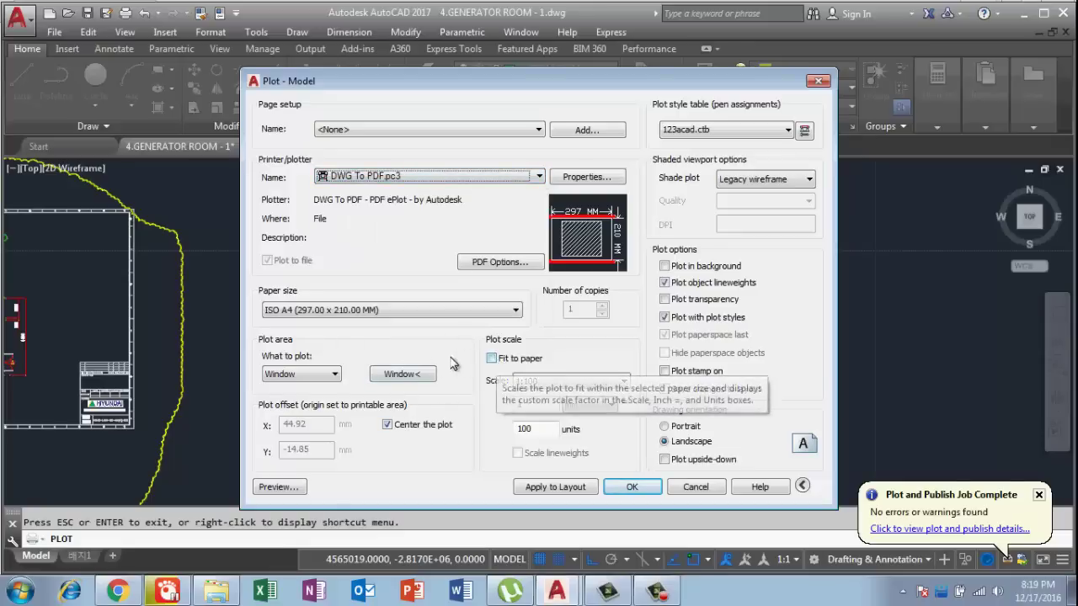
pyautogui.click(402, 375)
pyautogui.press('Escape')
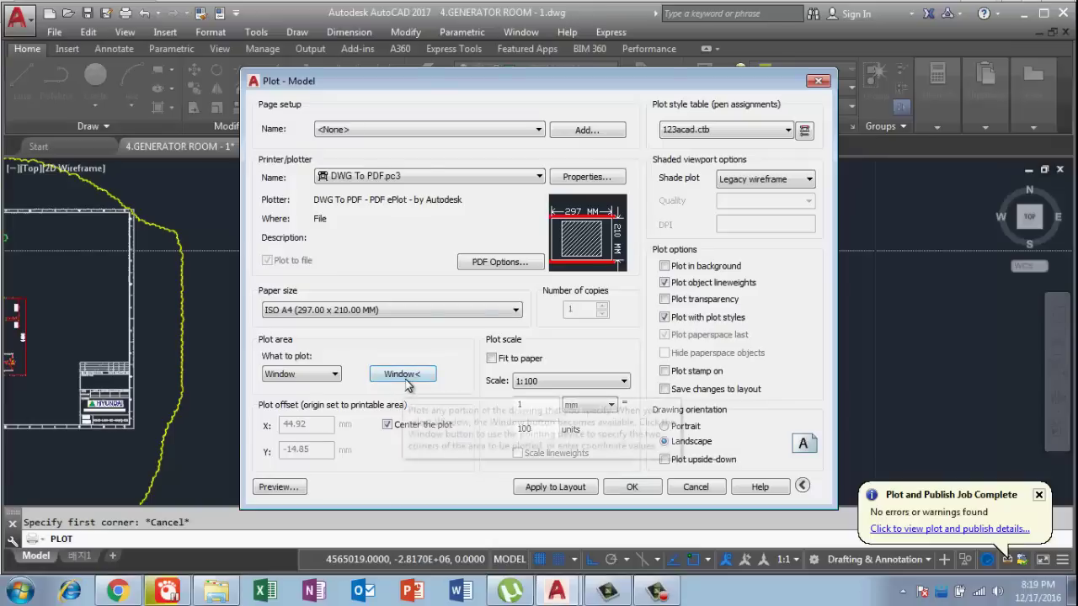
# Step: Preview the 1:100 plot again and exit the preview
pyautogui.click(286, 490)
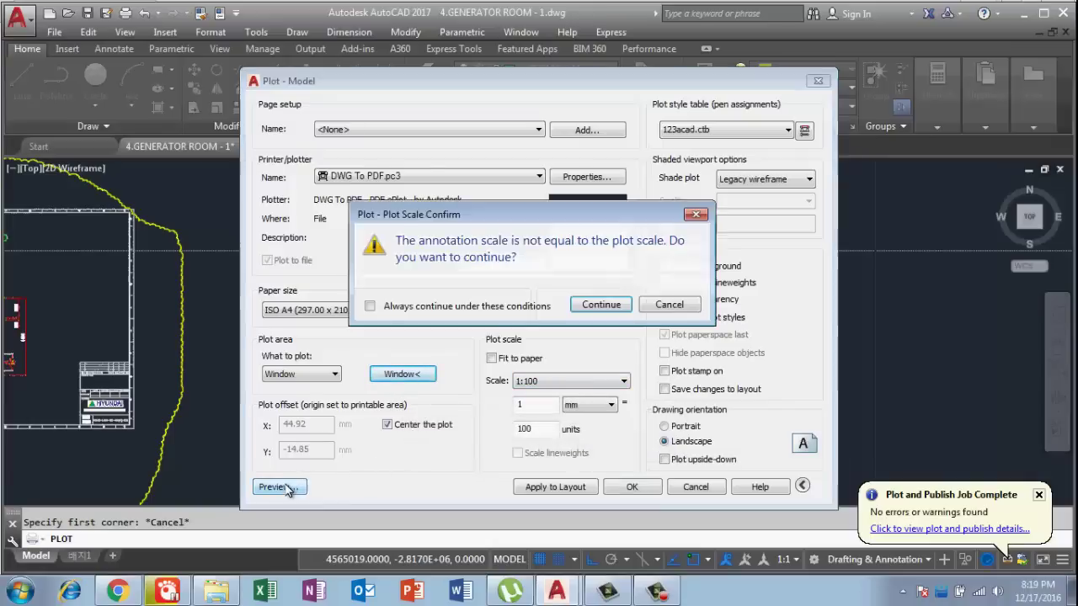
pyautogui.click(600, 302)
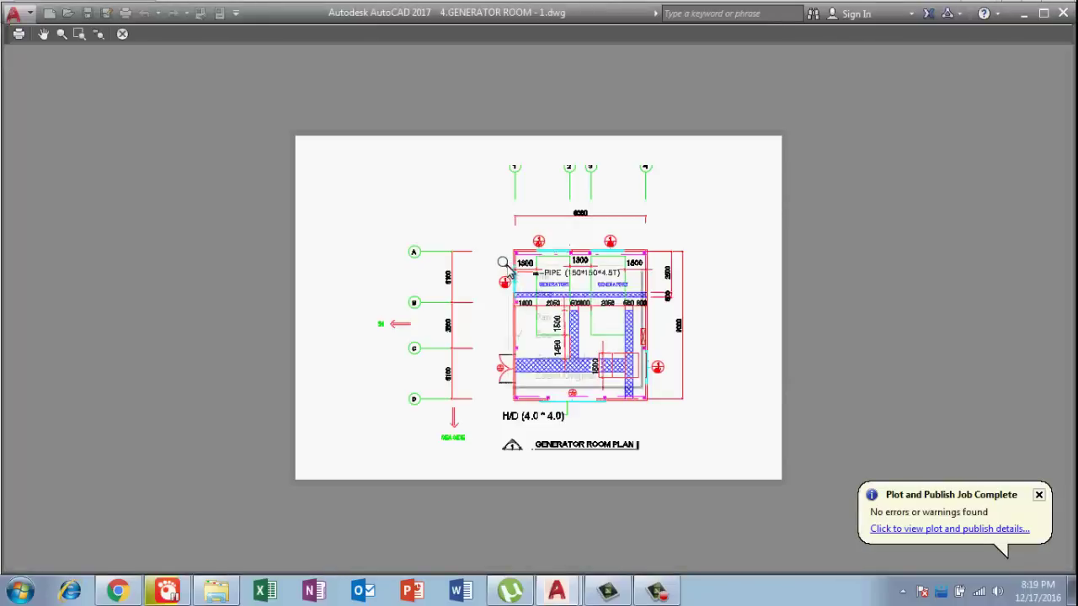
pyautogui.rightClick(505, 265)
pyautogui.click(540, 270)
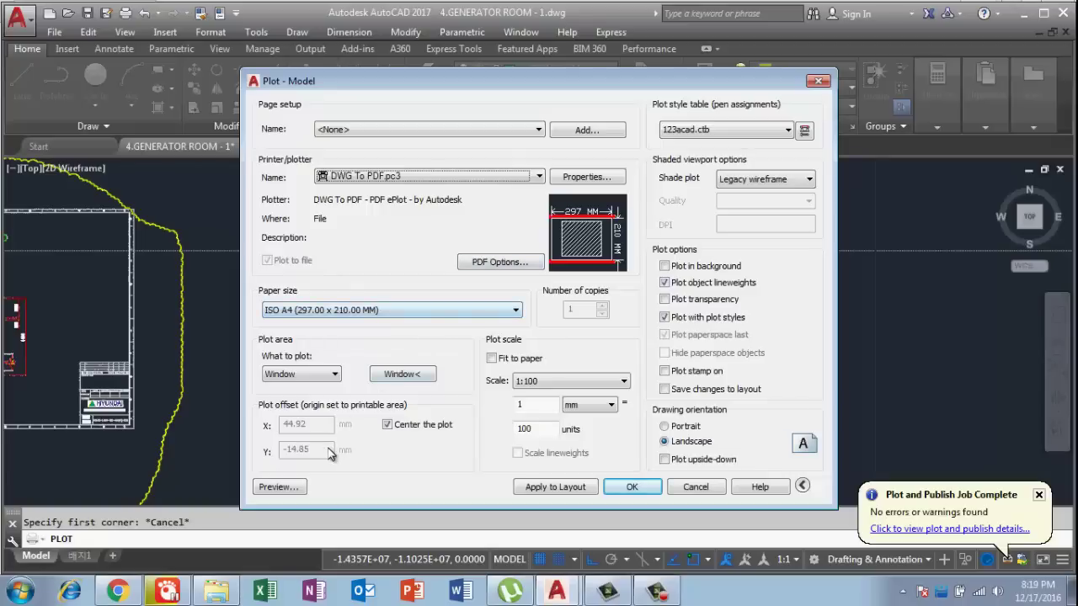
# Step: Preview once more and send the drawing to plot from the preview
pyautogui.click(286, 486)
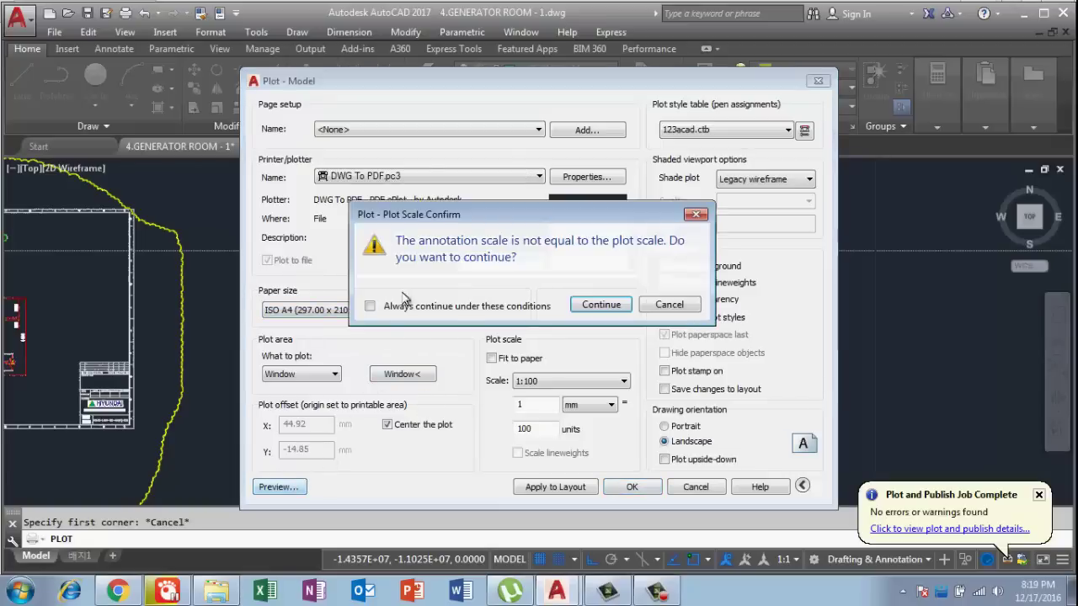
pyautogui.click(579, 305)
pyautogui.rightClick(482, 272)
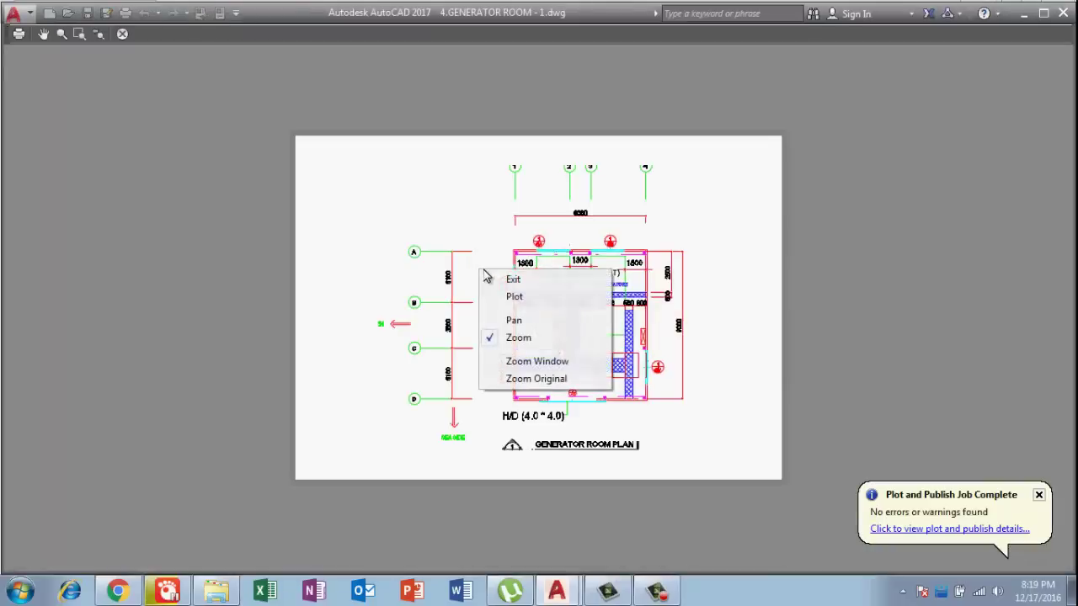
pyautogui.click(509, 297)
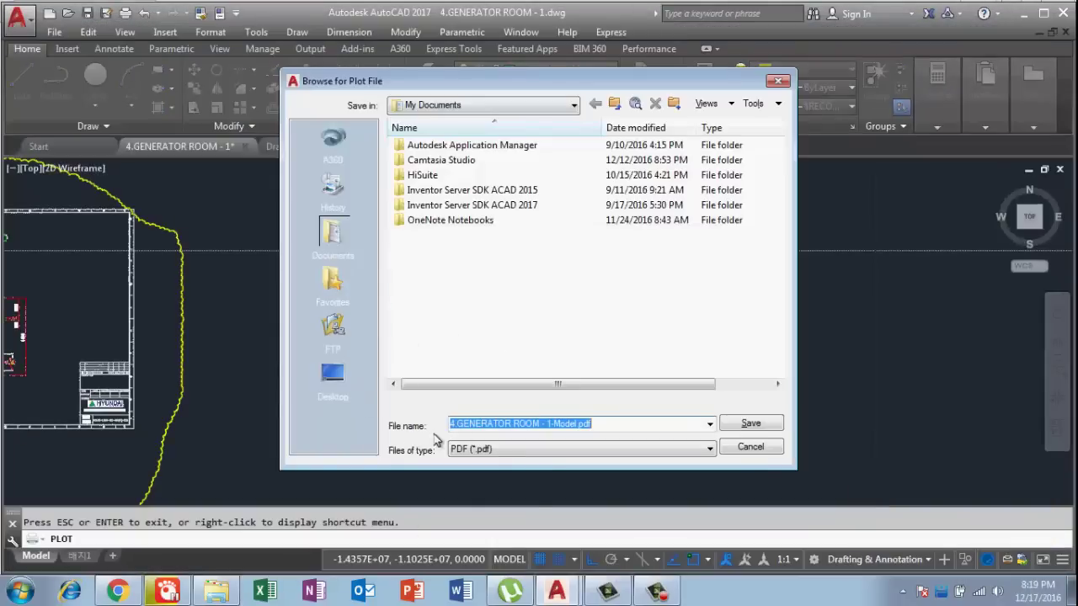
# Step: Leave the save location as My Documents and close the Browse for Plot File dialog
pyautogui.click(574, 105)
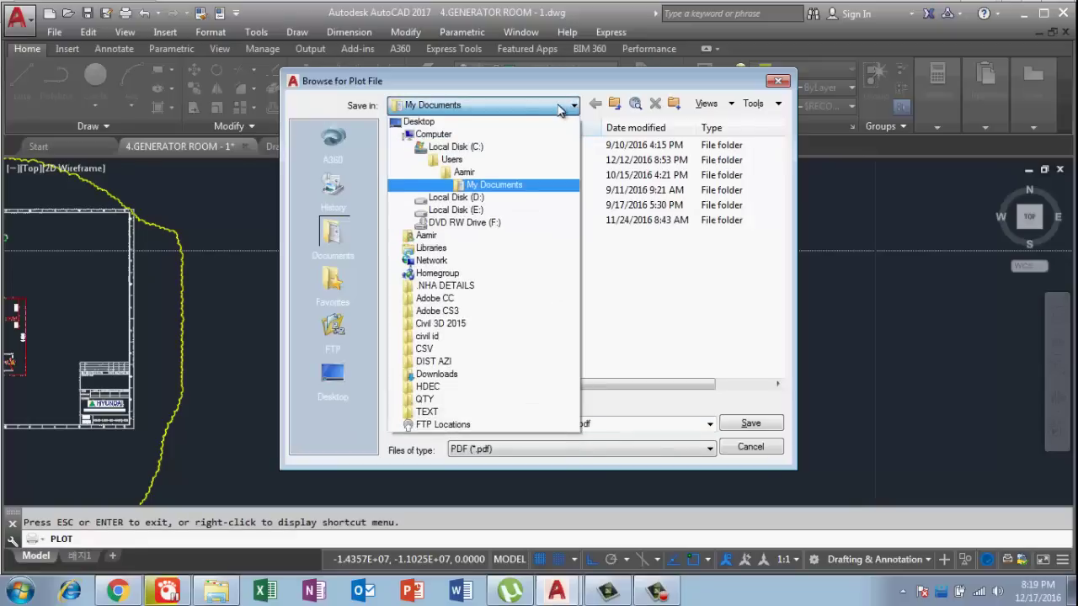
pyautogui.click(758, 271)
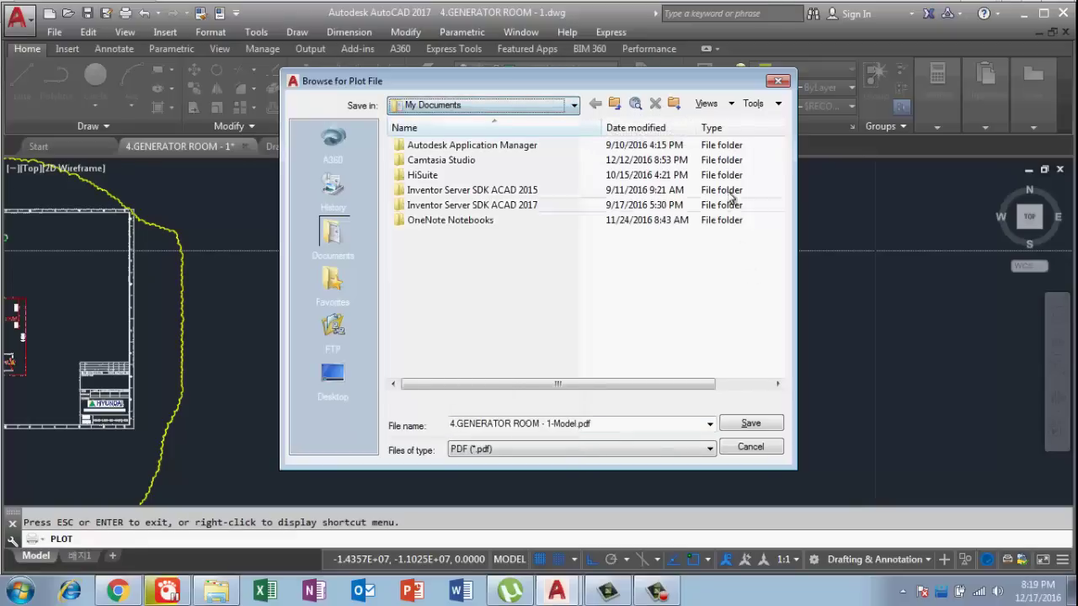
pyautogui.click(776, 80)
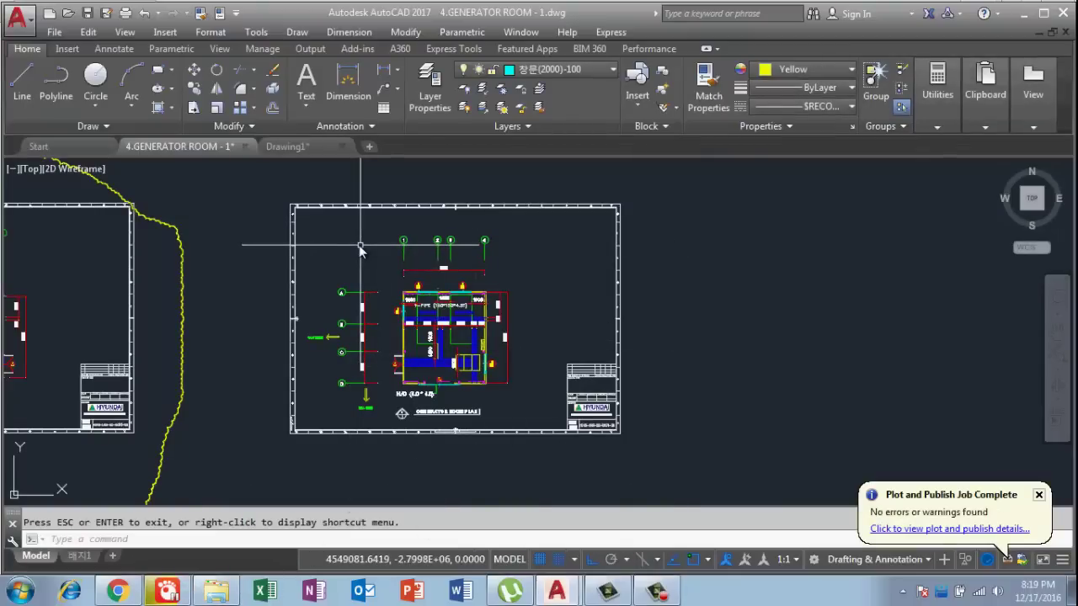
# Step: Reopen the single-sheet Plot dialog and switch scale units to inches, then back to mm
pyautogui.hotkey('ctrl', 'p')
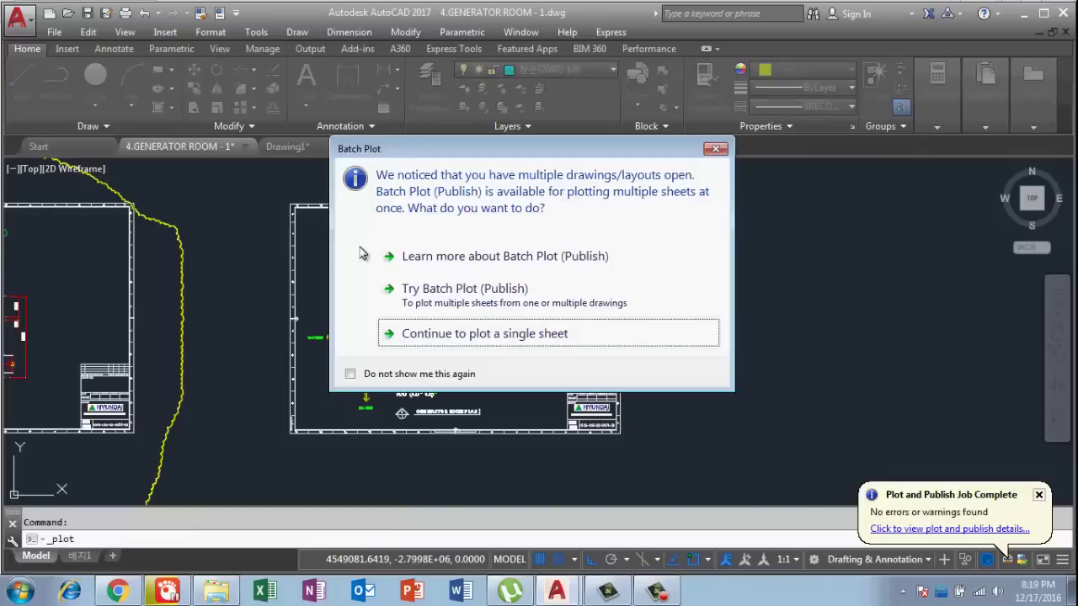
pyautogui.click(437, 335)
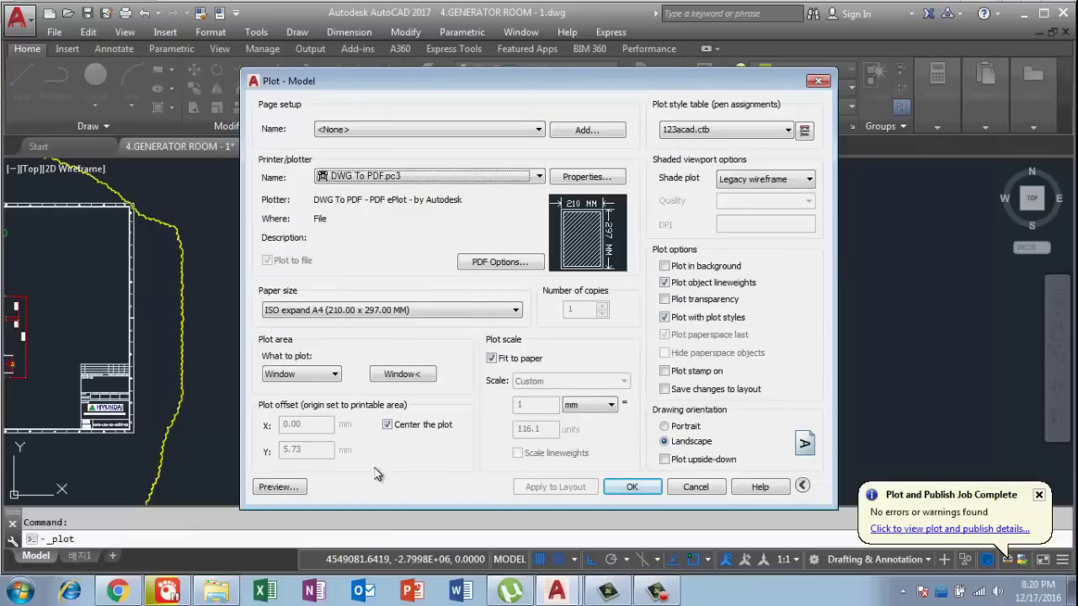
pyautogui.click(610, 407)
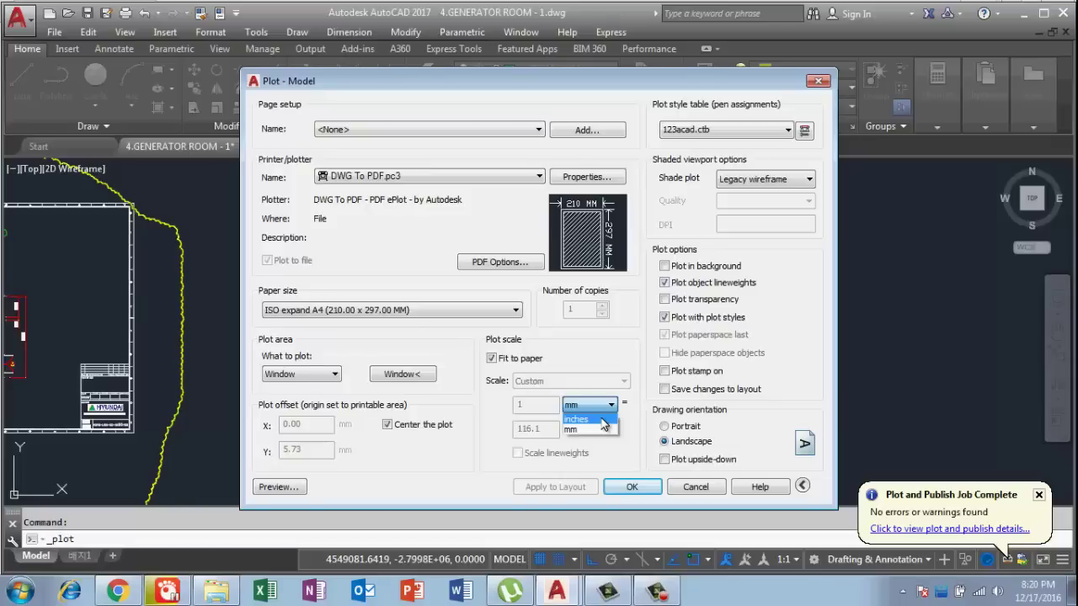
pyautogui.click(604, 420)
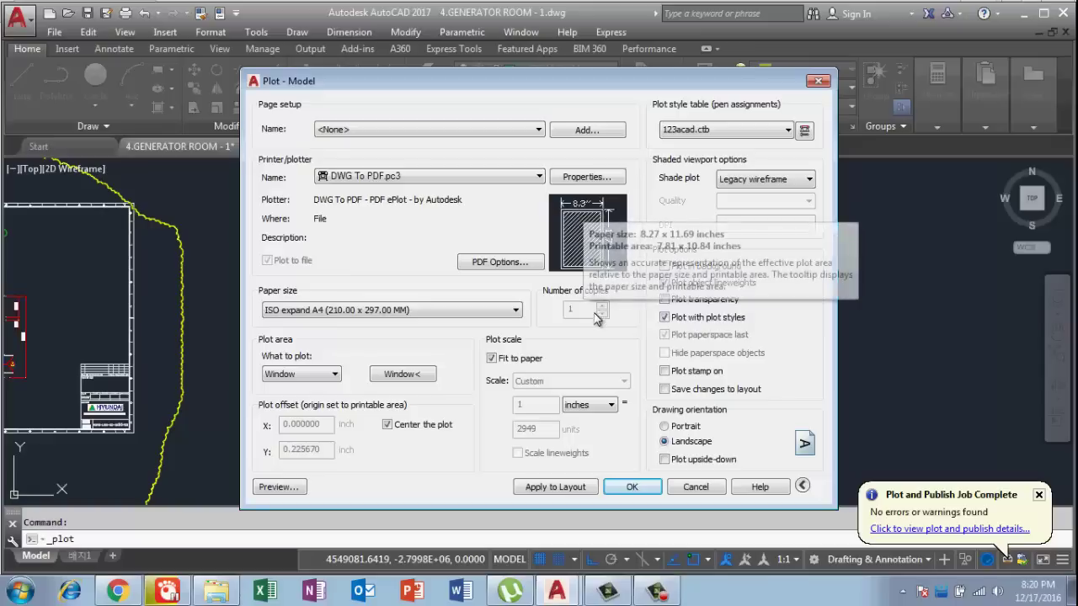
pyautogui.click(603, 407)
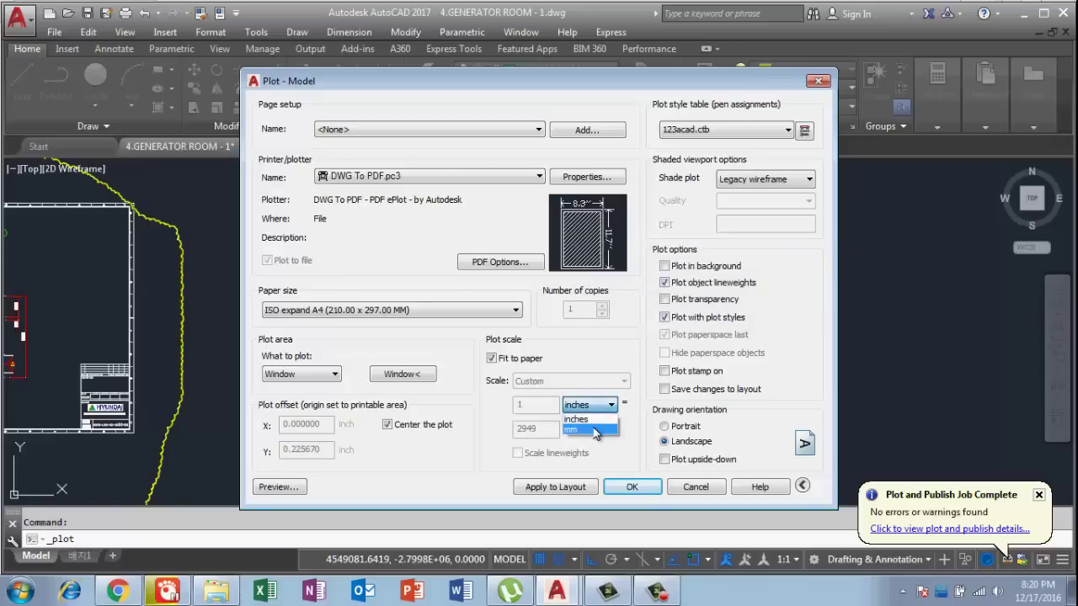
pyautogui.click(594, 432)
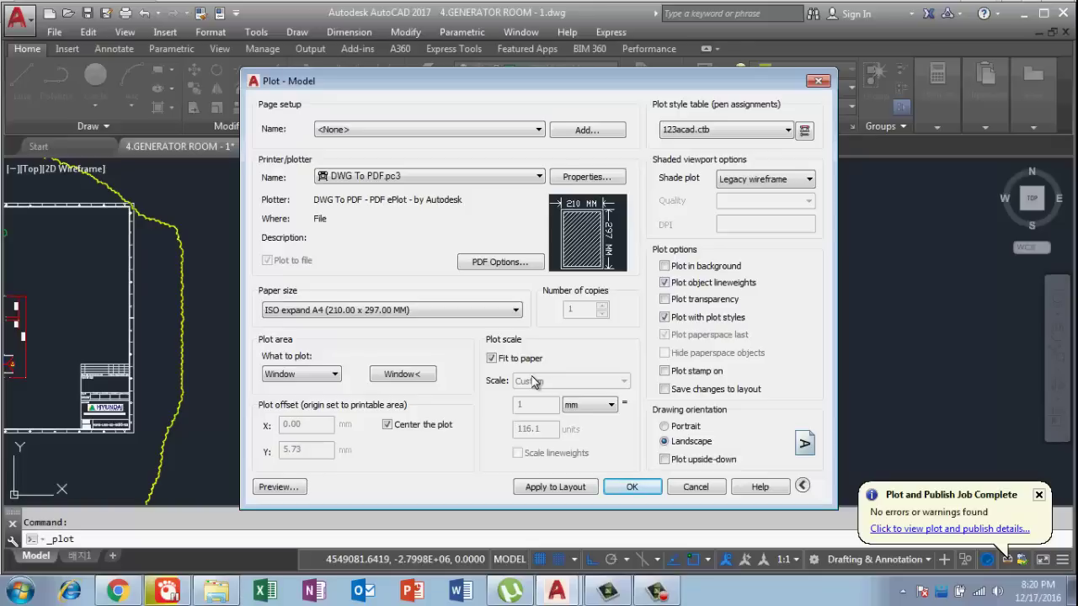
# Step: Close the Plot dialog, bring the plan title into view, and start plotting with Ctrl+P
pyautogui.click(819, 81)
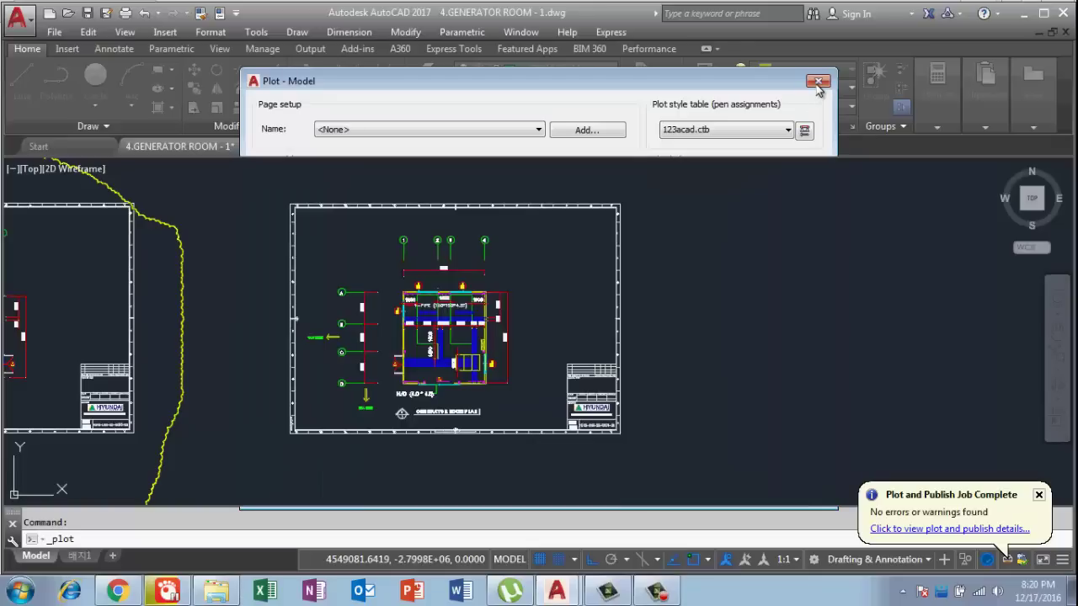
pyautogui.scroll(3, 415, 316)
pyautogui.scroll(2, 411, 379)
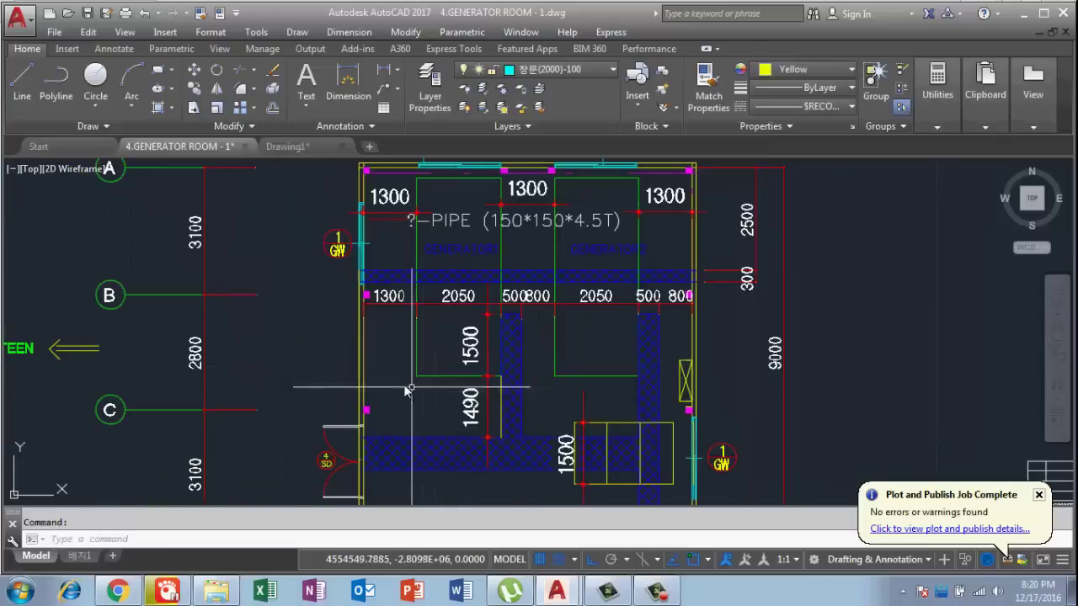
pyautogui.scroll(-2, 613, 350)
pyautogui.moveTo(491, 417); pyautogui.dragTo(481, 356, button='middle')
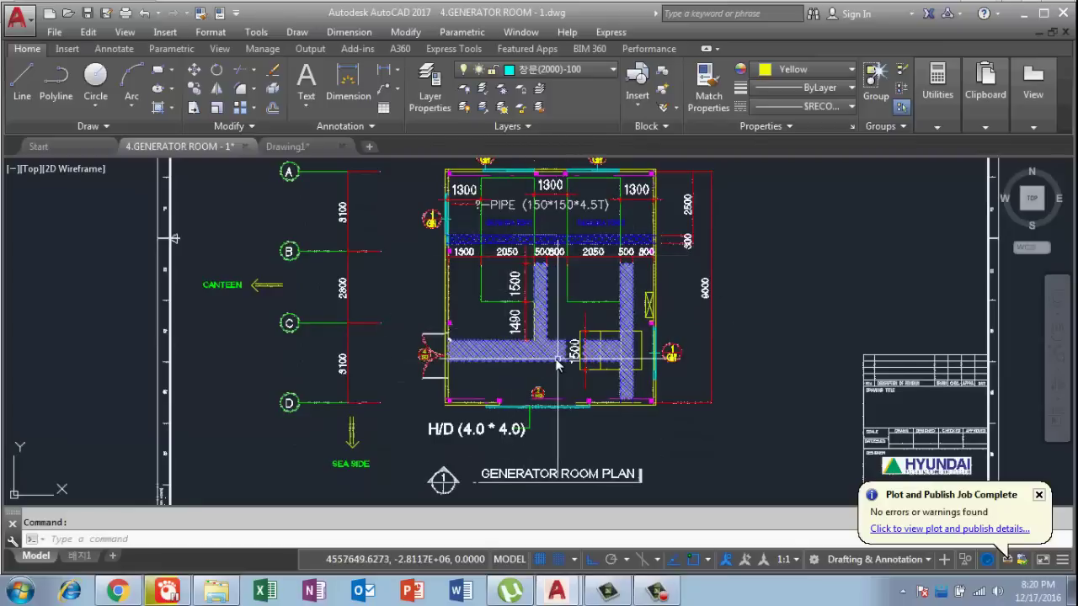
pyautogui.scroll(2, 516, 245)
pyautogui.scroll(1, 516, 245)
pyautogui.scroll(-2, 515, 245)
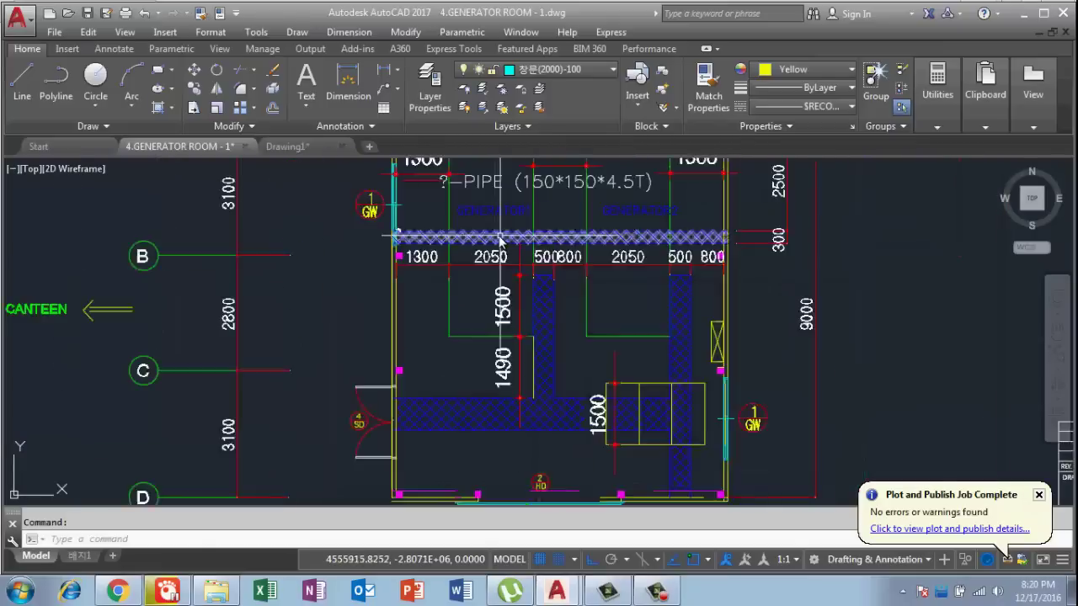
pyautogui.scroll(-2, 547, 269)
pyautogui.scroll(-2, 573, 291)
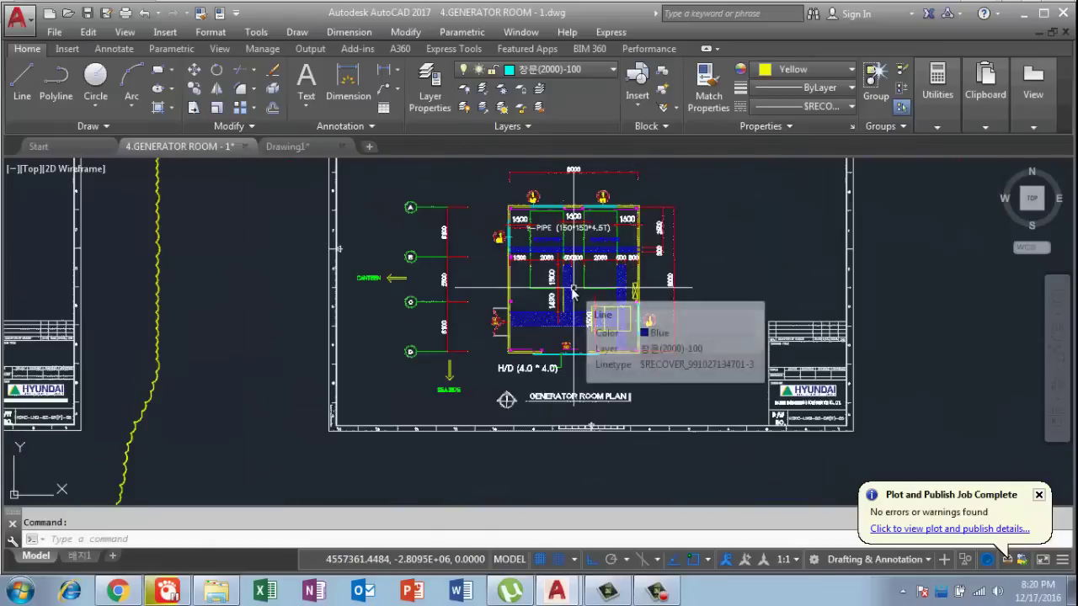
pyautogui.hotkey('ctrl', 'p')
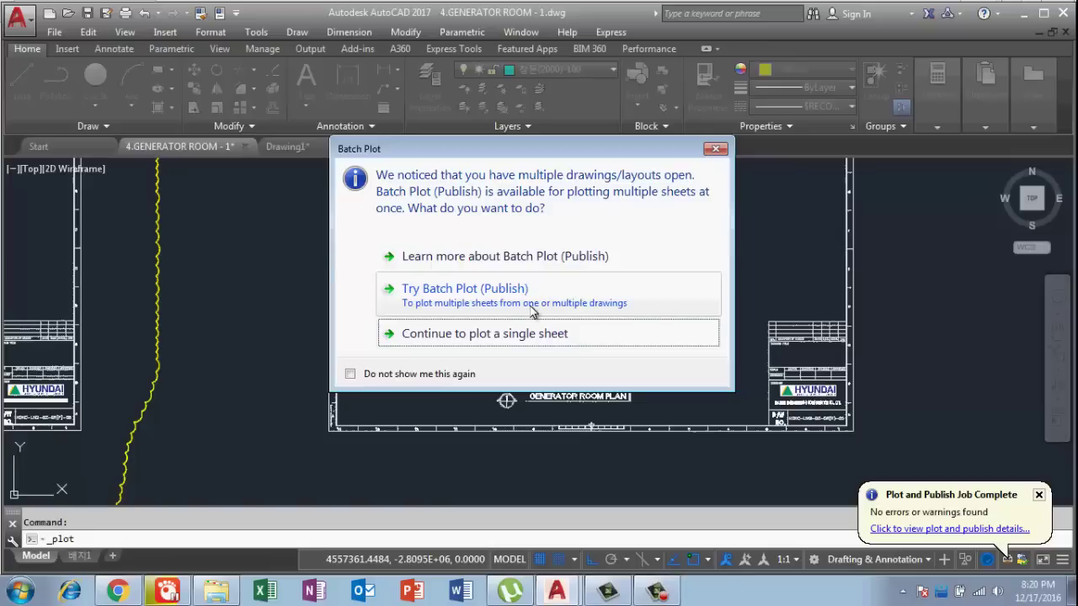
# Step: Plot a single sheet and assign acad.ctb as the plot style table for all layouts
pyautogui.click(508, 336)
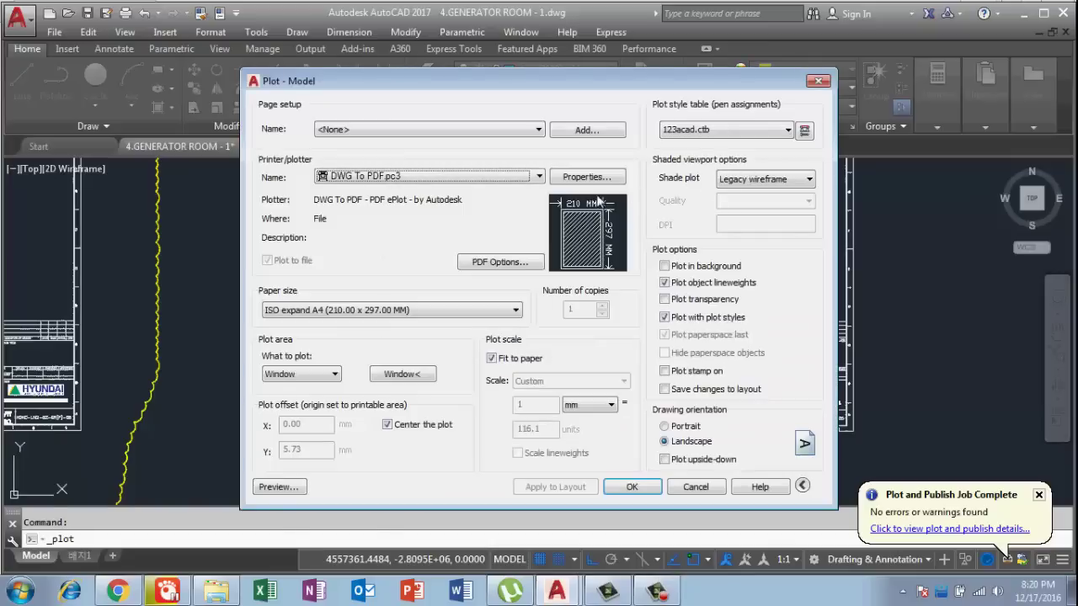
pyautogui.click(737, 133)
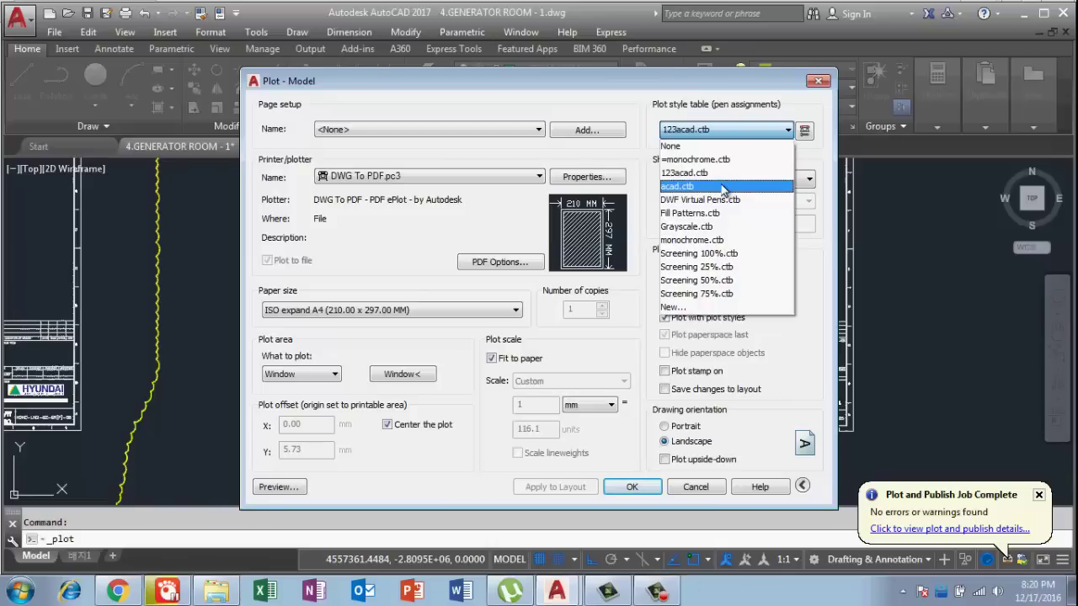
pyautogui.click(722, 187)
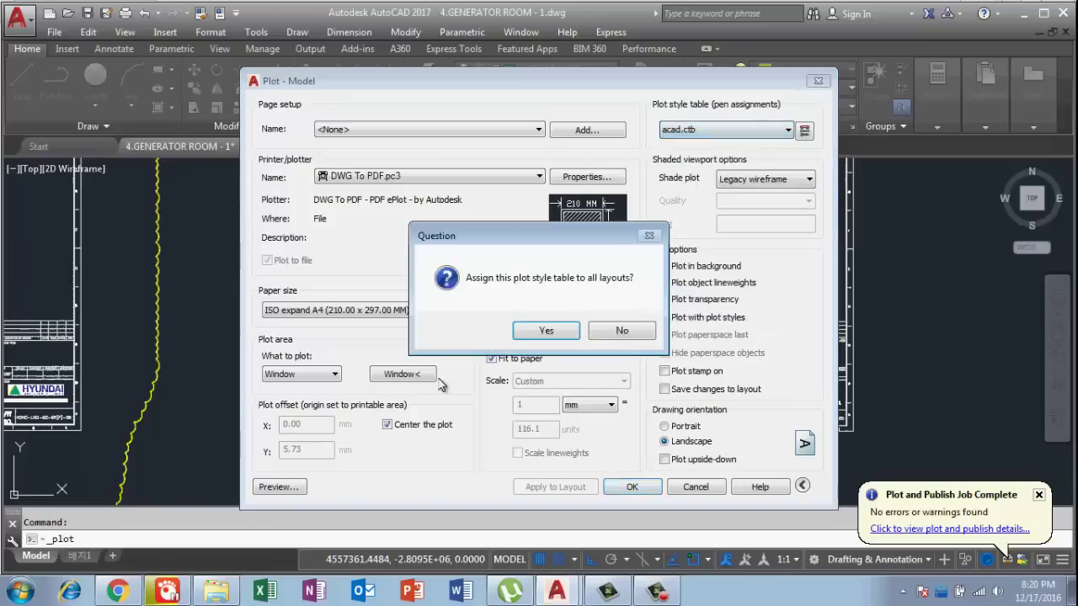
pyautogui.click(522, 337)
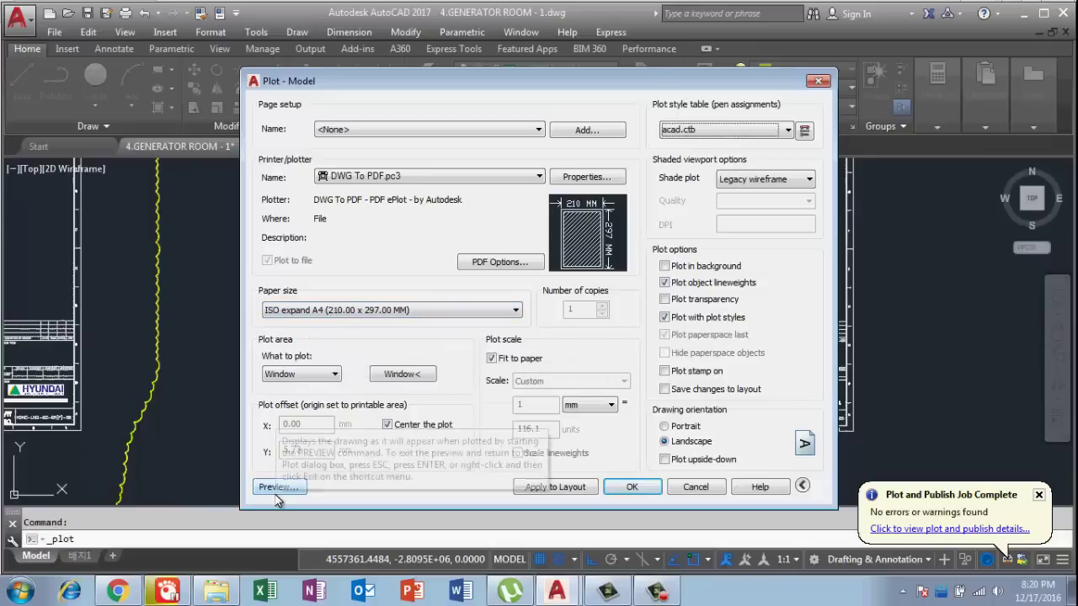
pyautogui.click(657, 592)
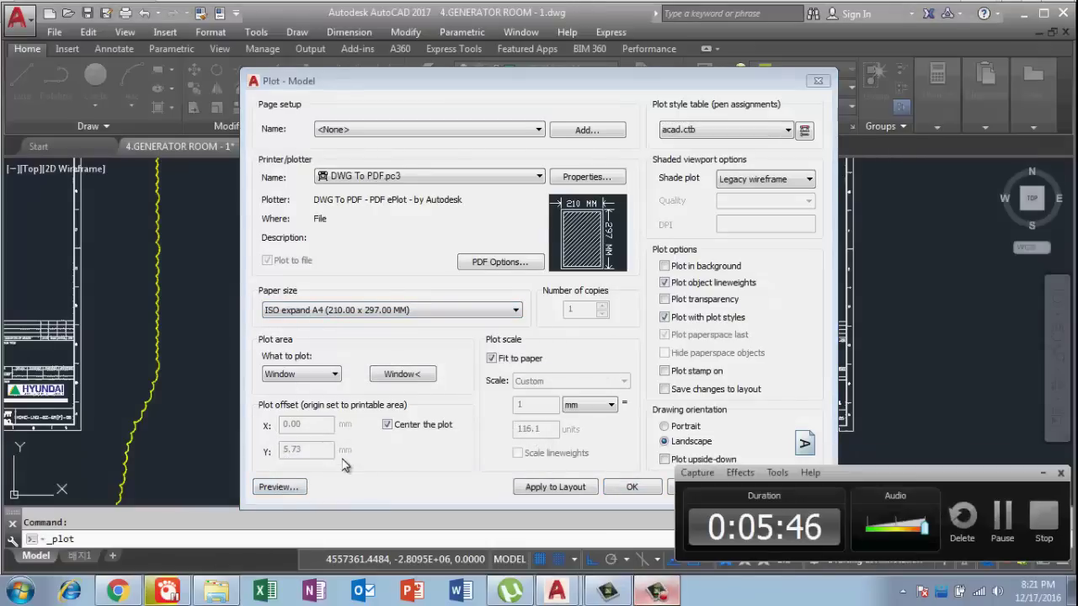
pyautogui.click(279, 486)
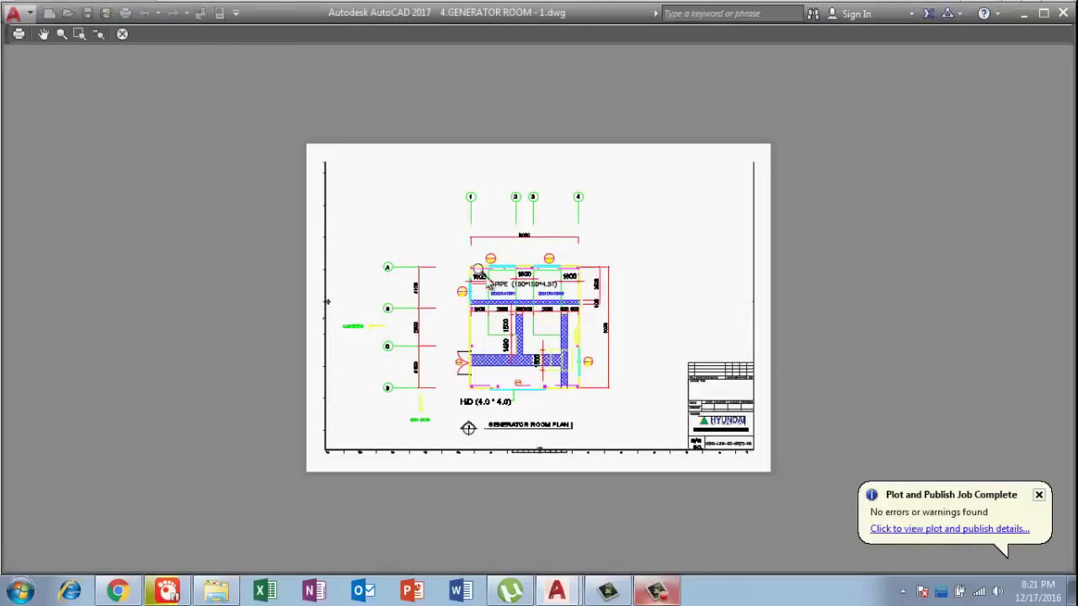
pyautogui.scroll(2, 539, 371)
pyautogui.scroll(3, 472, 329)
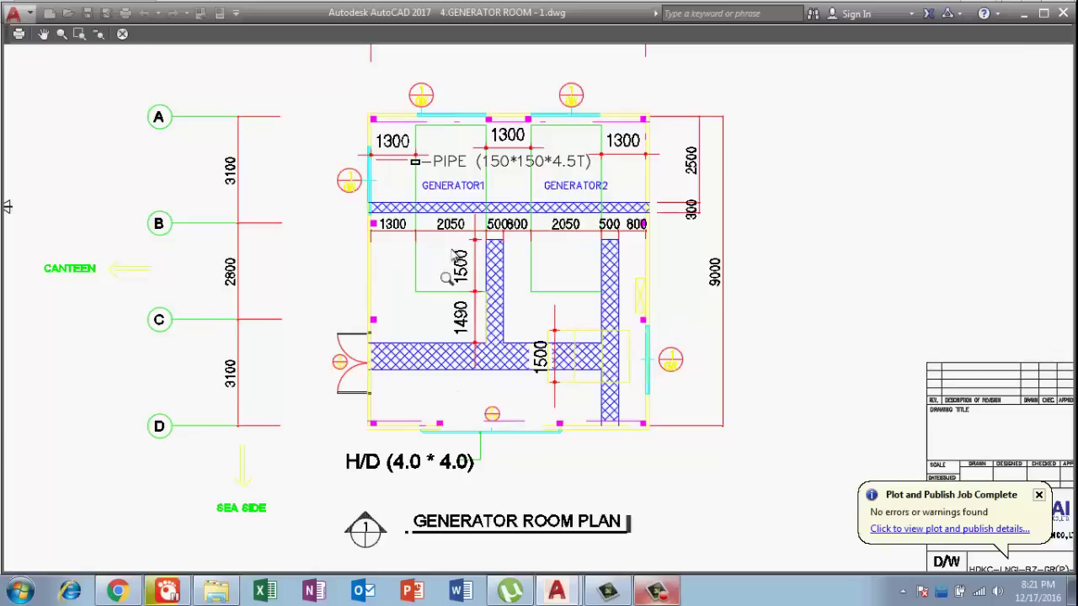
pyautogui.rightClick(414, 214)
pyautogui.click(462, 221)
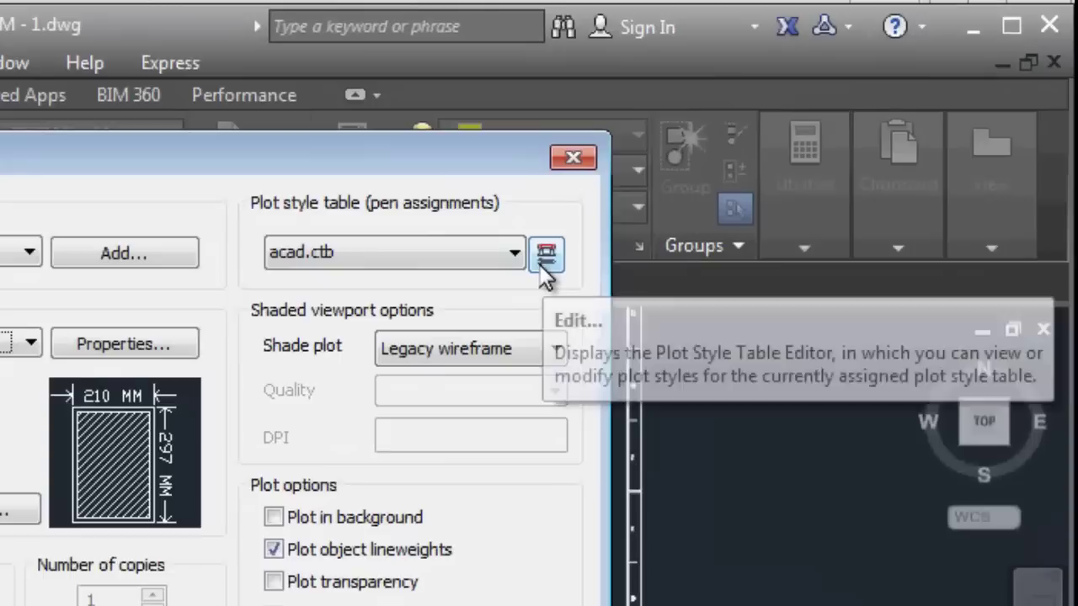
# Step: Open acad.ctb in the Plot Style Table Editor and move the editor aside
pyautogui.click(545, 263)
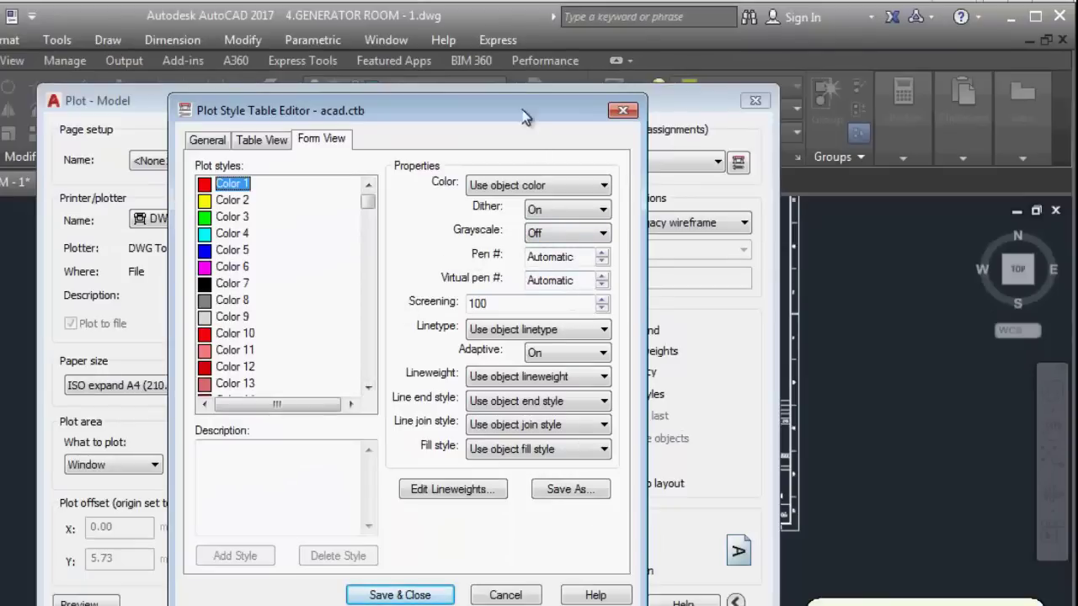
pyautogui.moveTo(511, 117)
pyautogui.mouseDown()
pyautogui.moveTo(569, 367)
pyautogui.moveTo(529, 49)
pyautogui.mouseUp()
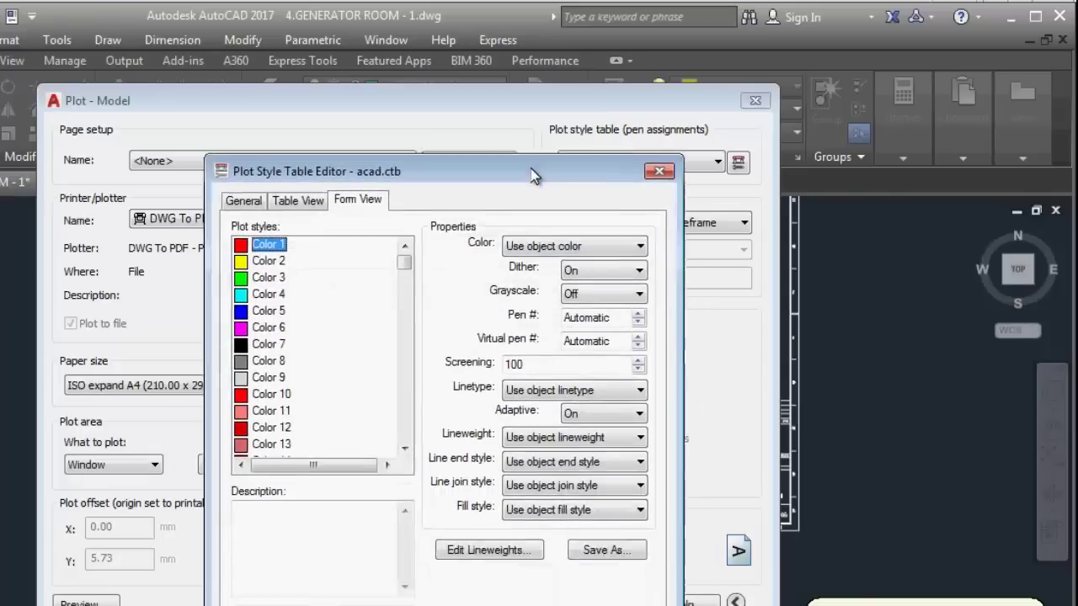
# Step: Save acad.ctb as a new copy named 'Aamir acad.ctb', then Save & Close the editor
pyautogui.click(587, 430)
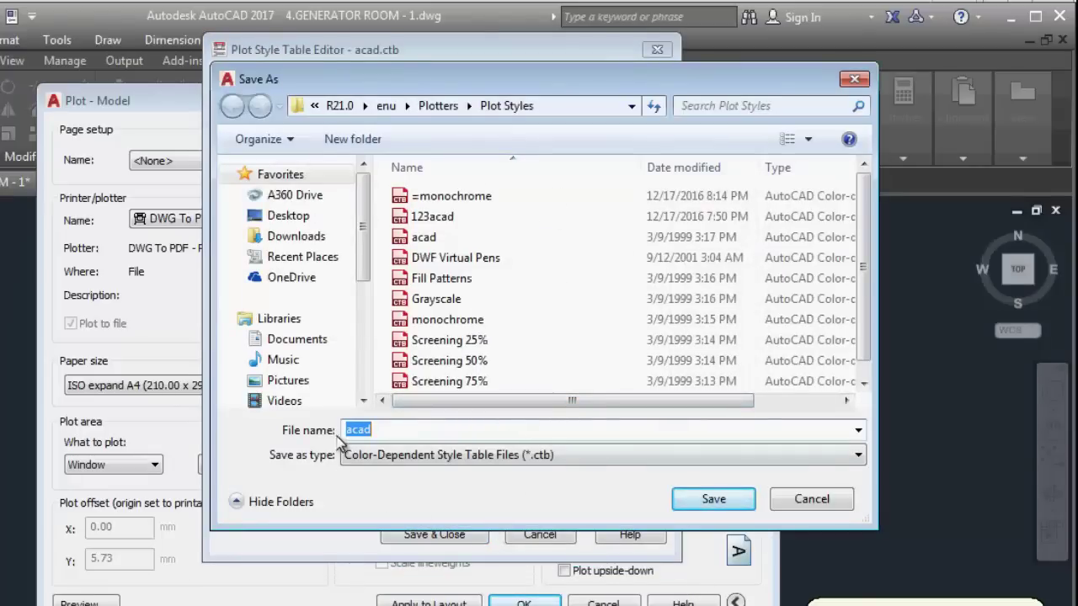
pyautogui.click(346, 432)
pyautogui.write('amir')
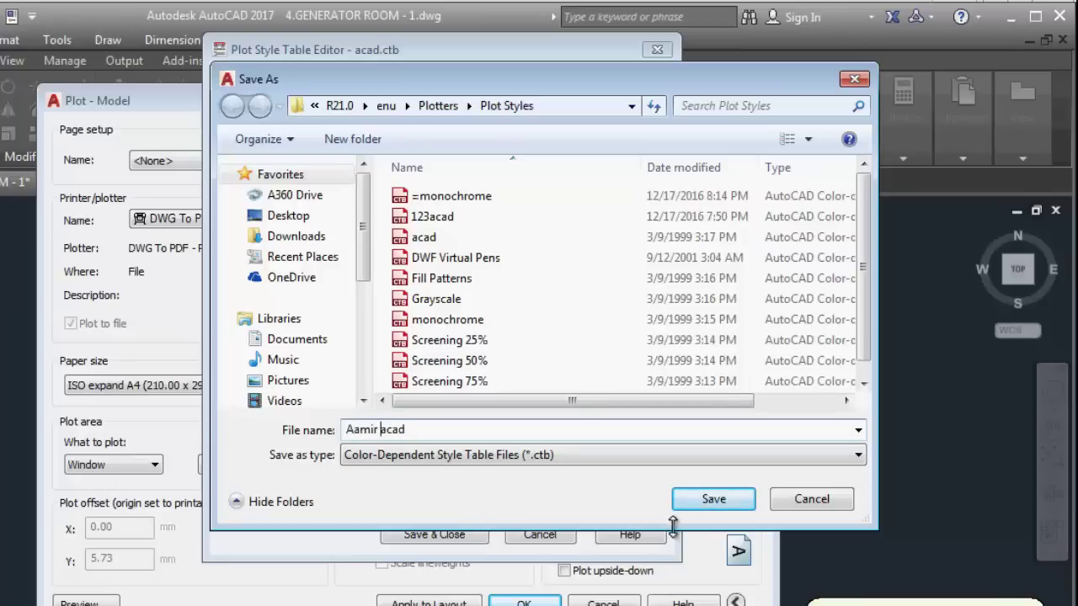
pyautogui.click(708, 502)
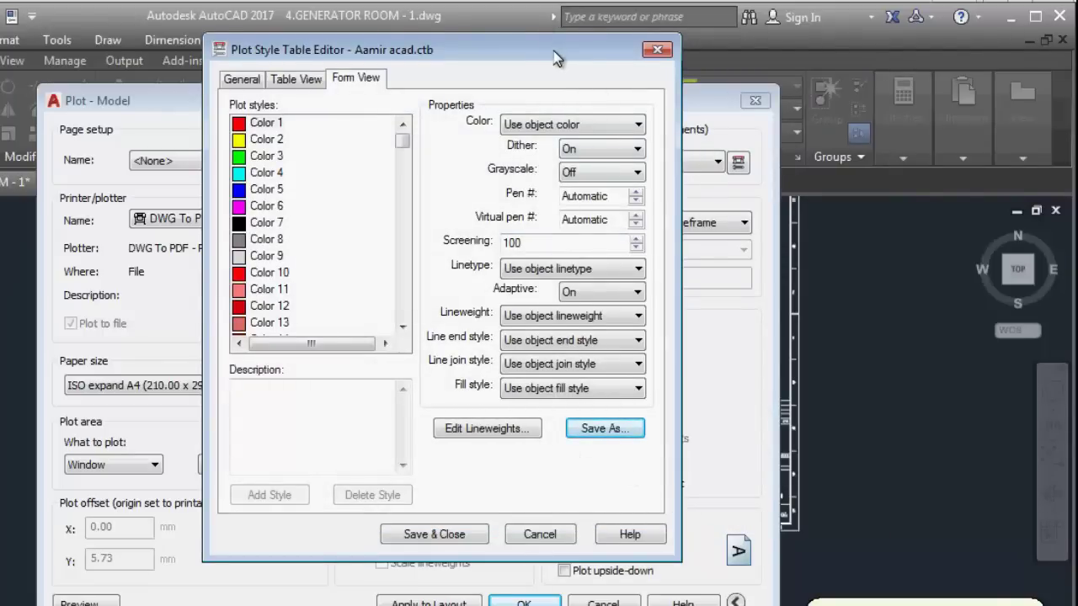
pyautogui.moveTo(552, 56)
pyautogui.mouseDown()
pyautogui.moveTo(415, 90)
pyautogui.moveTo(352, 90)
pyautogui.mouseUp()
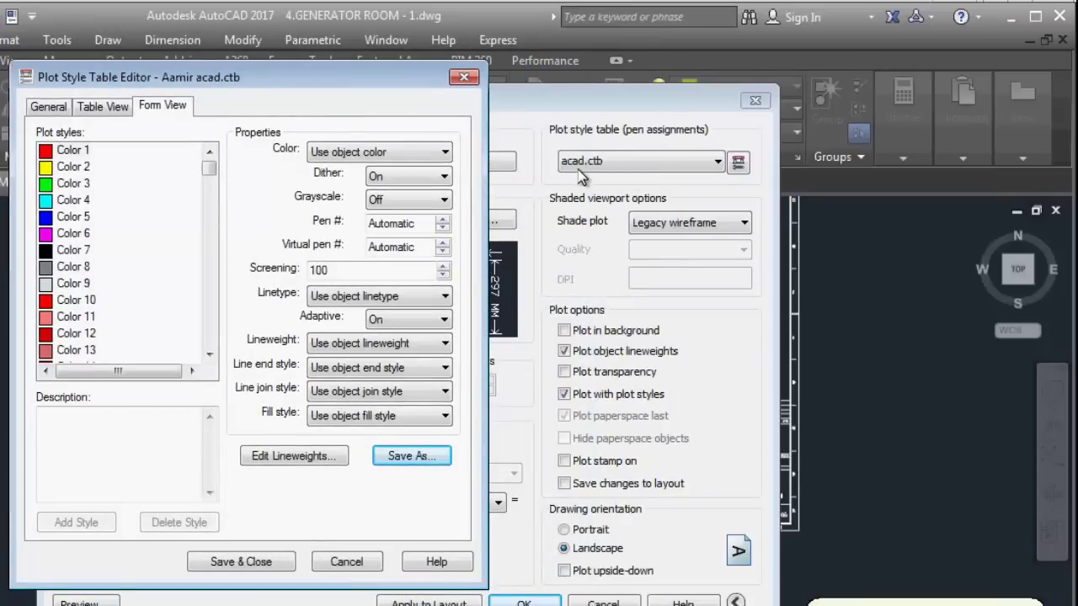
pyautogui.click(241, 561)
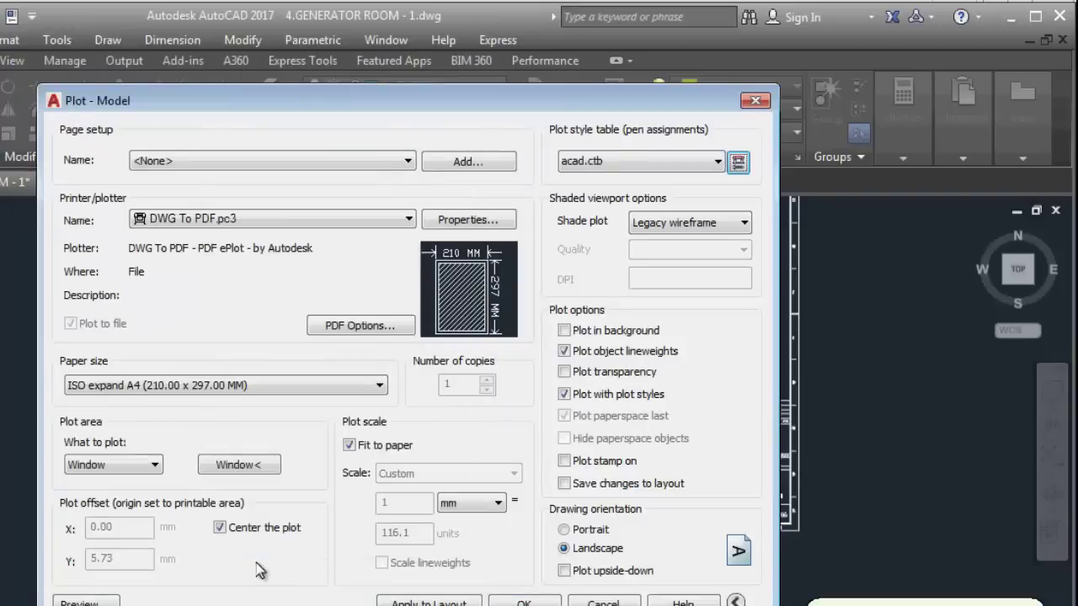
# Step: Choose Aamir acad.ctb as the plot style table and assign it to all layouts
pyautogui.click(717, 163)
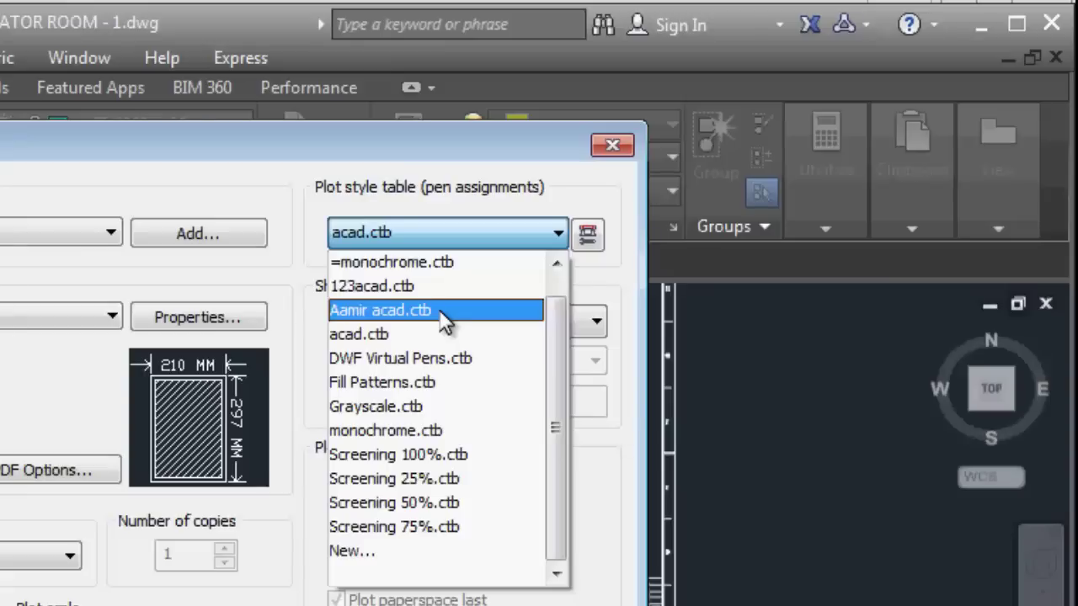
pyautogui.click(438, 309)
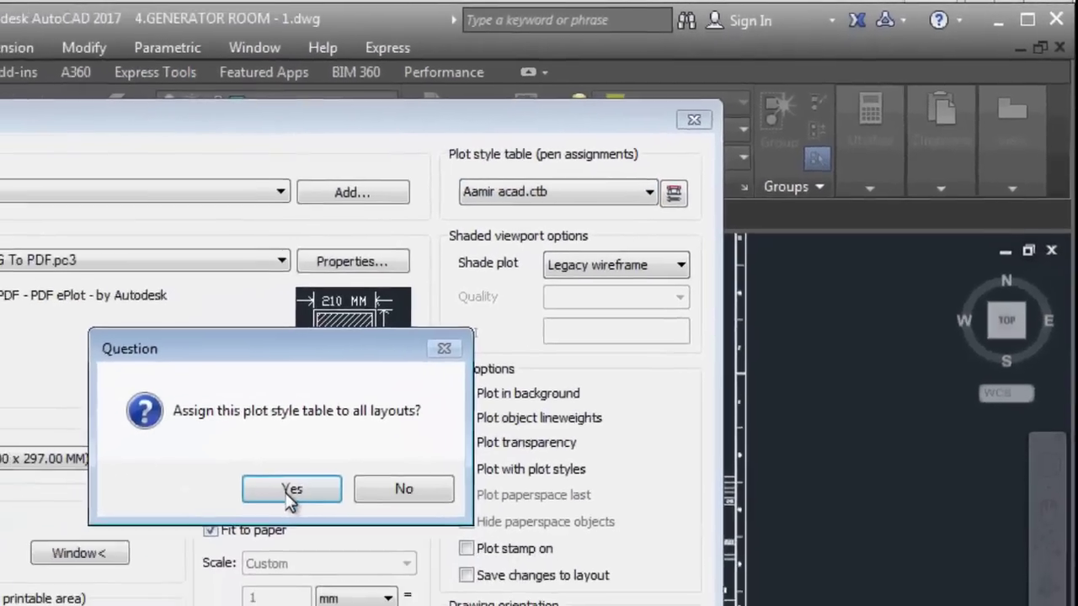
pyautogui.click(291, 490)
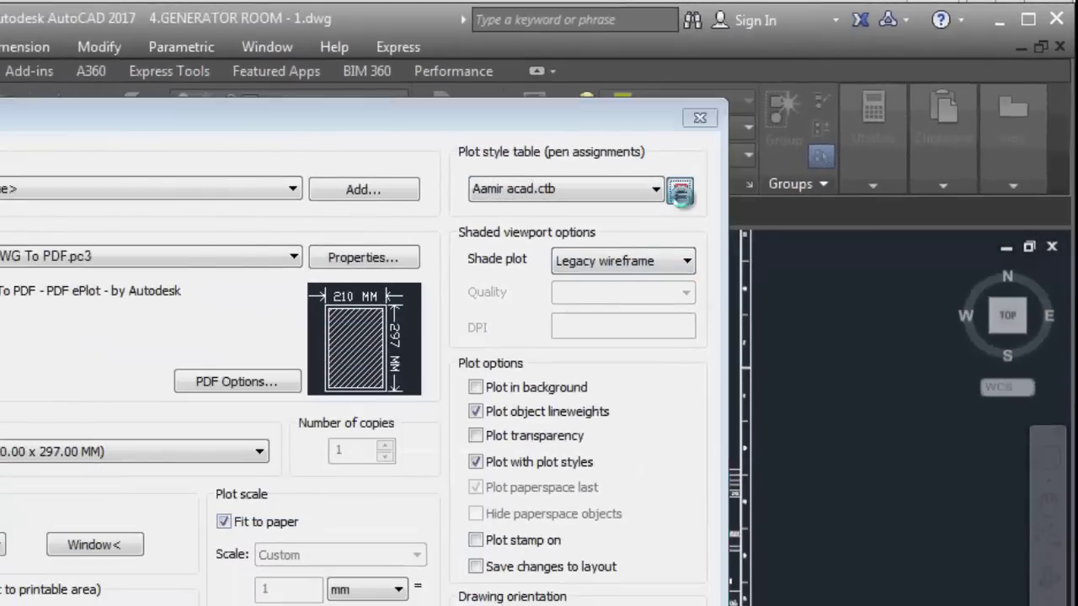
# Step: In Aamir acad.ctb, set the Color 2 plot style's plot colour to index red
pyautogui.click(680, 192)
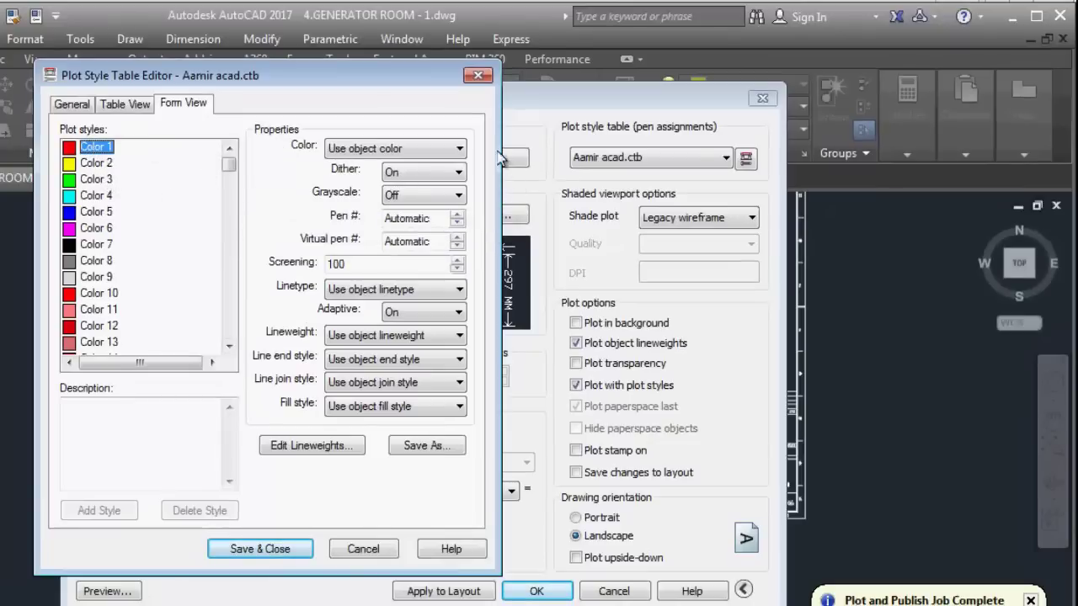
pyautogui.click(93, 163)
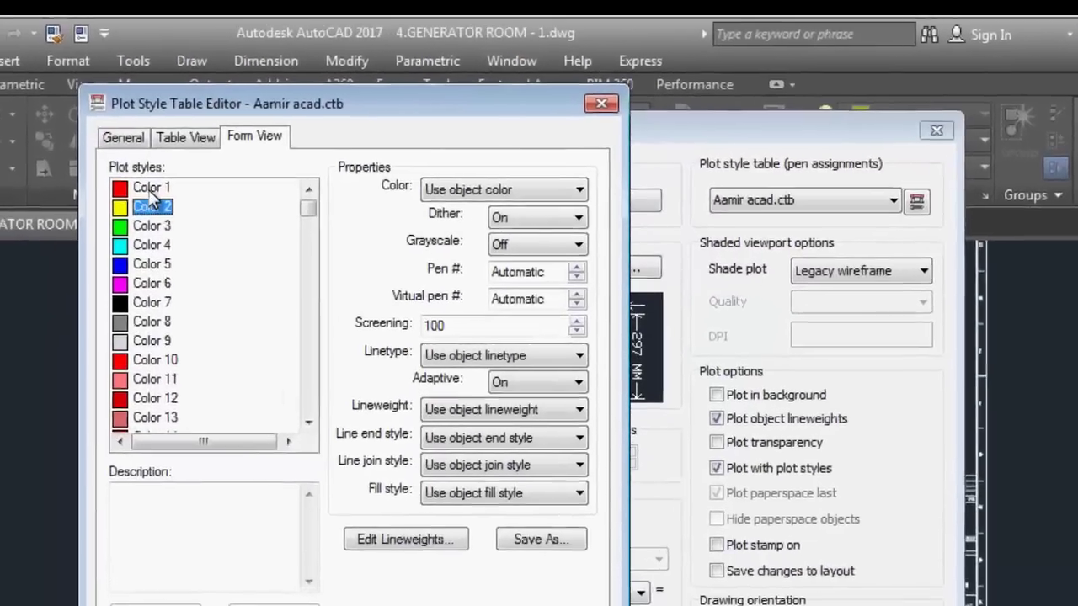
pyautogui.click(152, 192)
pyautogui.click(152, 208)
pyautogui.click(153, 226)
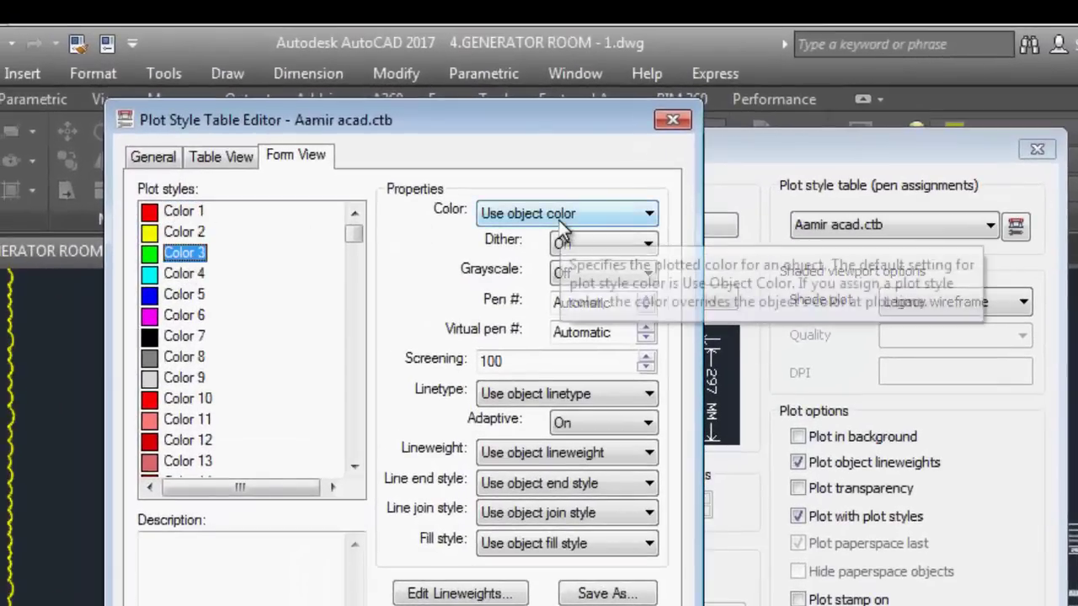
pyautogui.moveTo(153, 207)
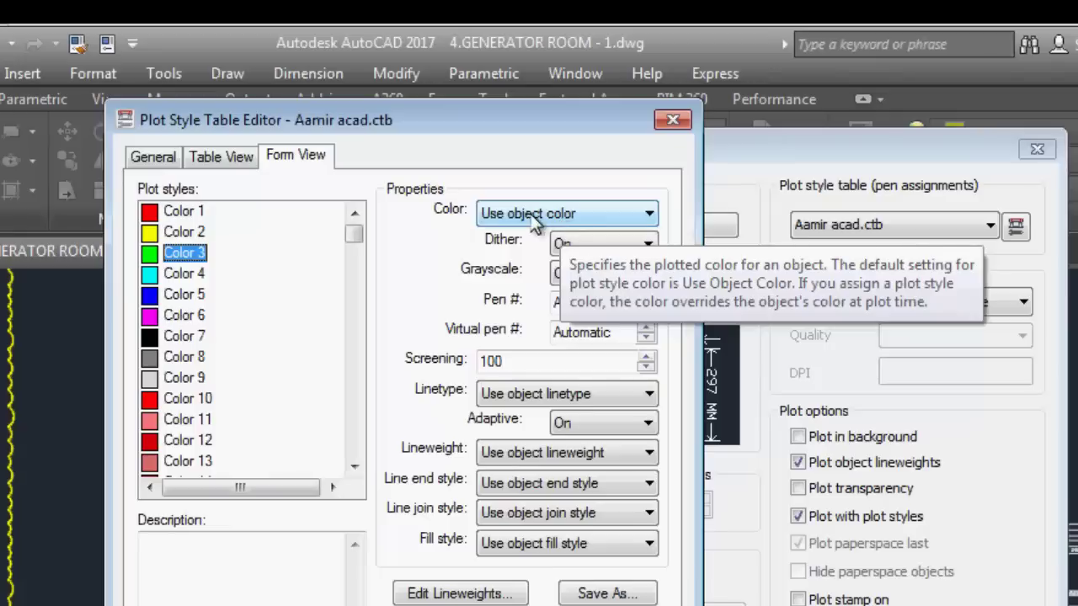
pyautogui.click(193, 236)
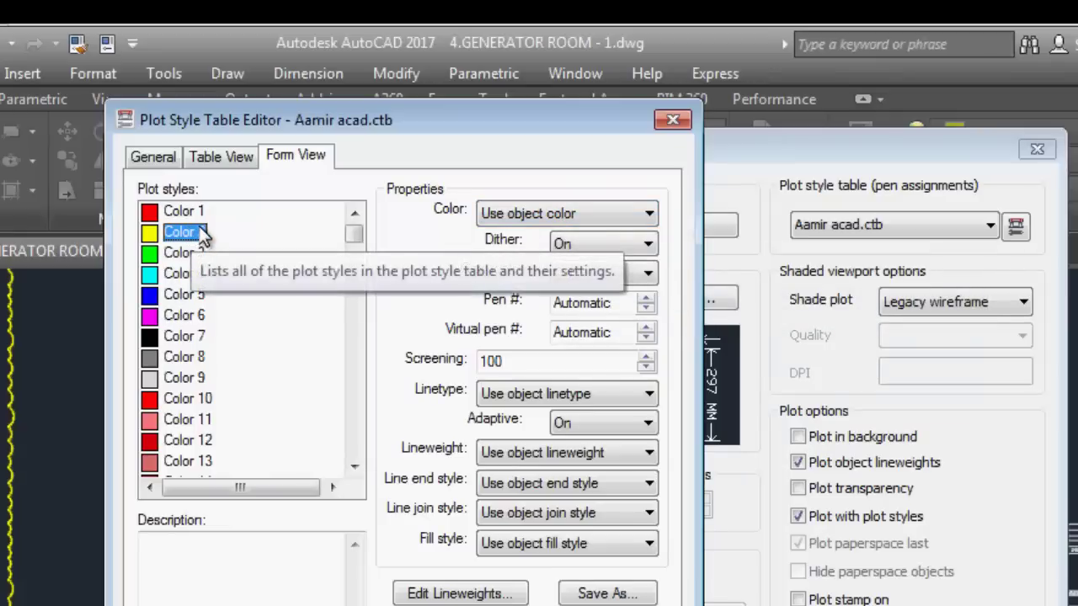
pyautogui.click(651, 216)
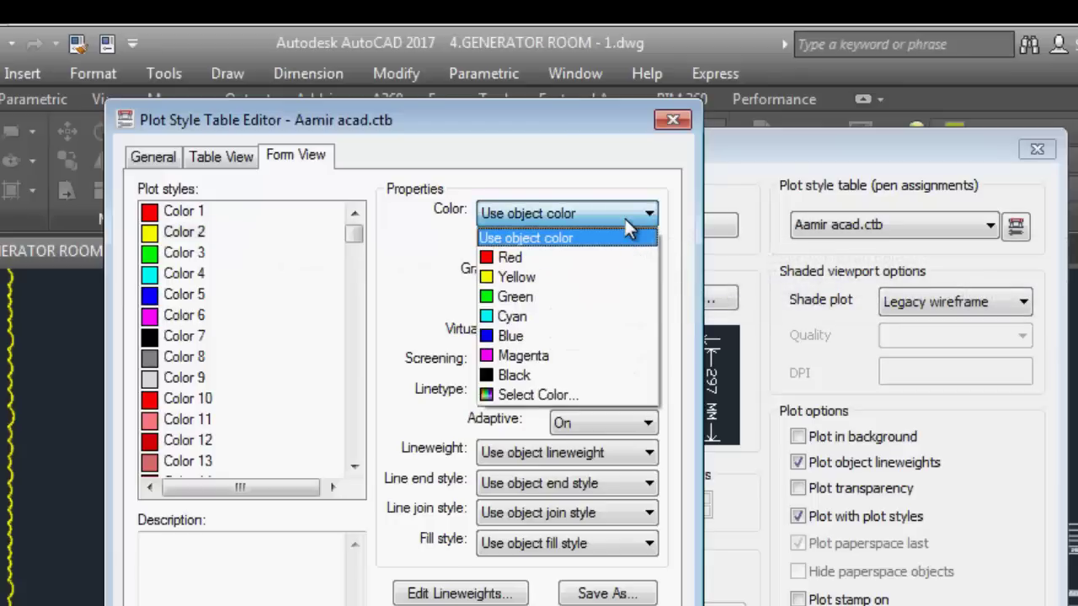
pyautogui.click(539, 395)
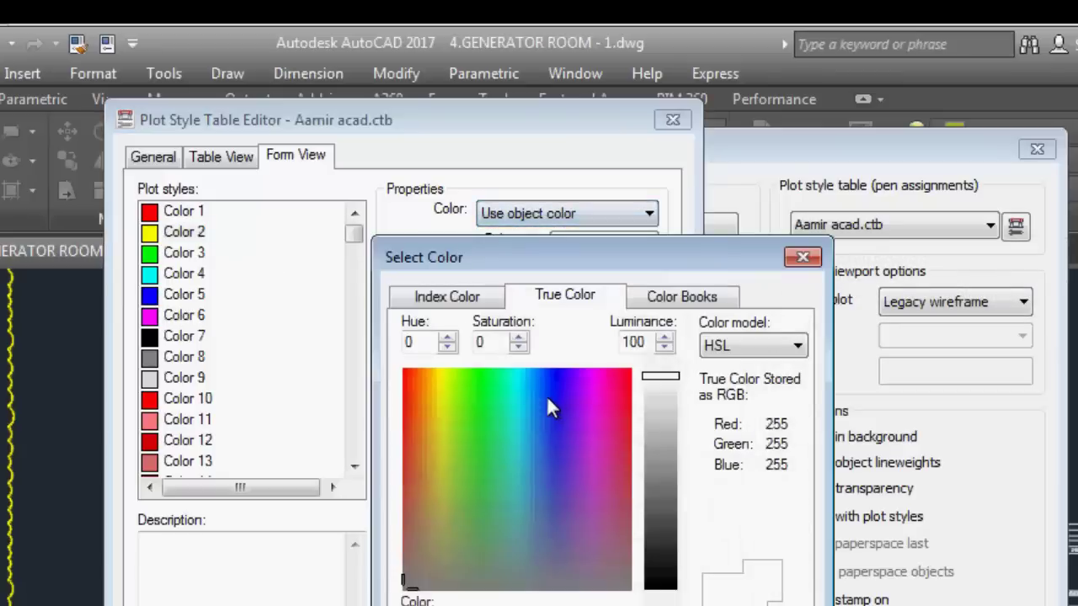
pyautogui.click(467, 296)
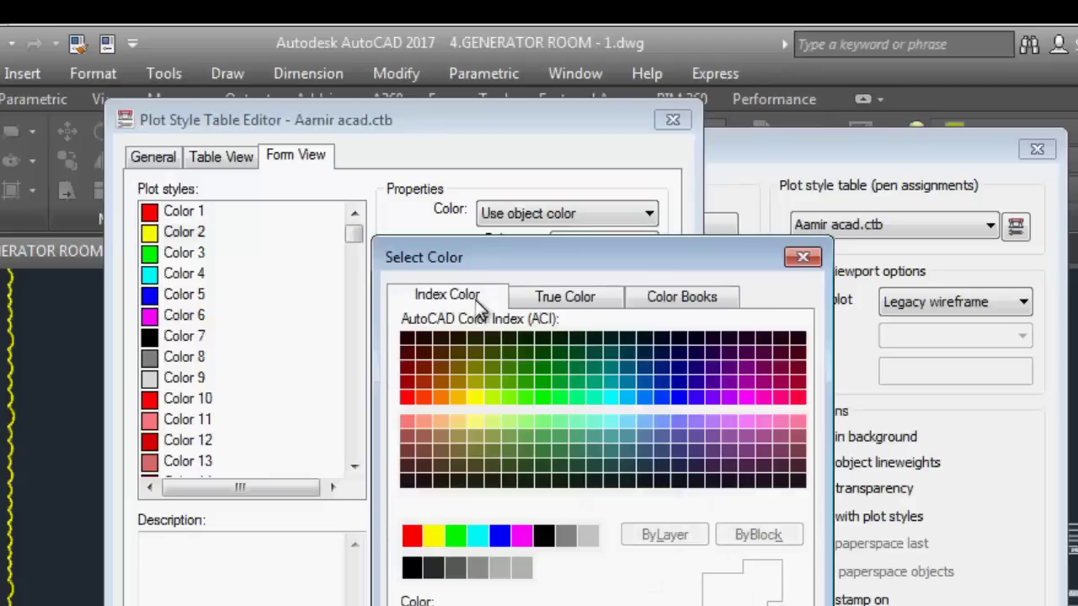
pyautogui.click(411, 535)
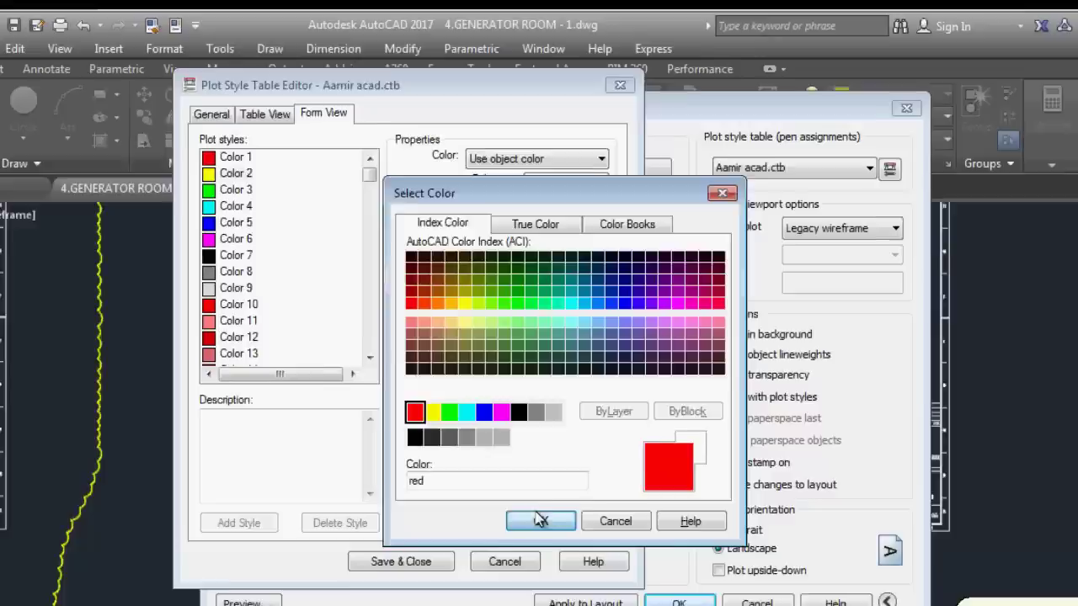
pyautogui.click(543, 585)
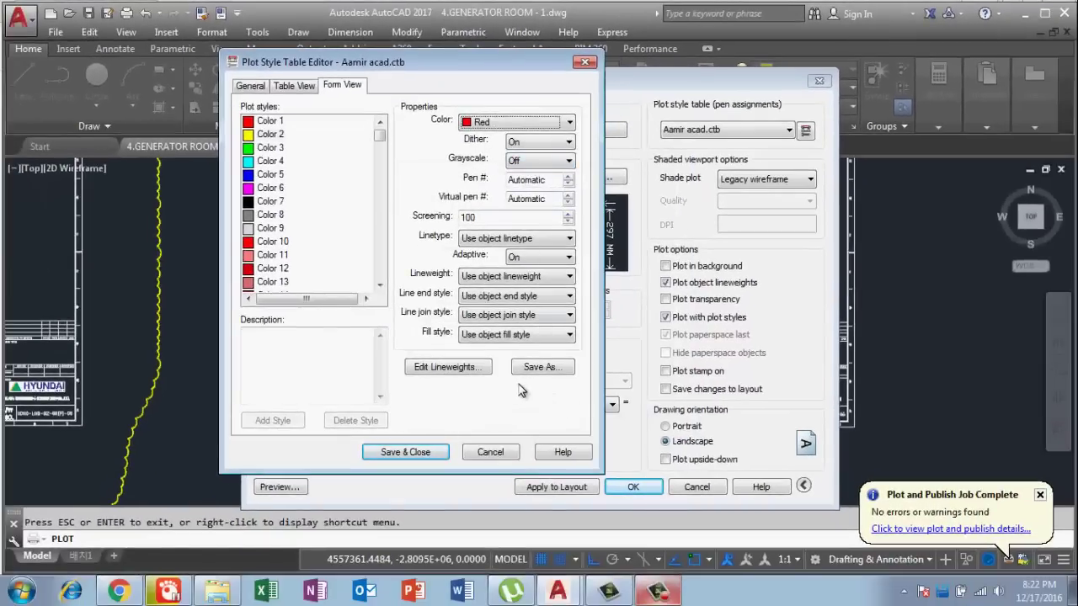
# Step: Save the plot style table changes, preview the plot with zooming, then exit the preview
pyautogui.click(406, 453)
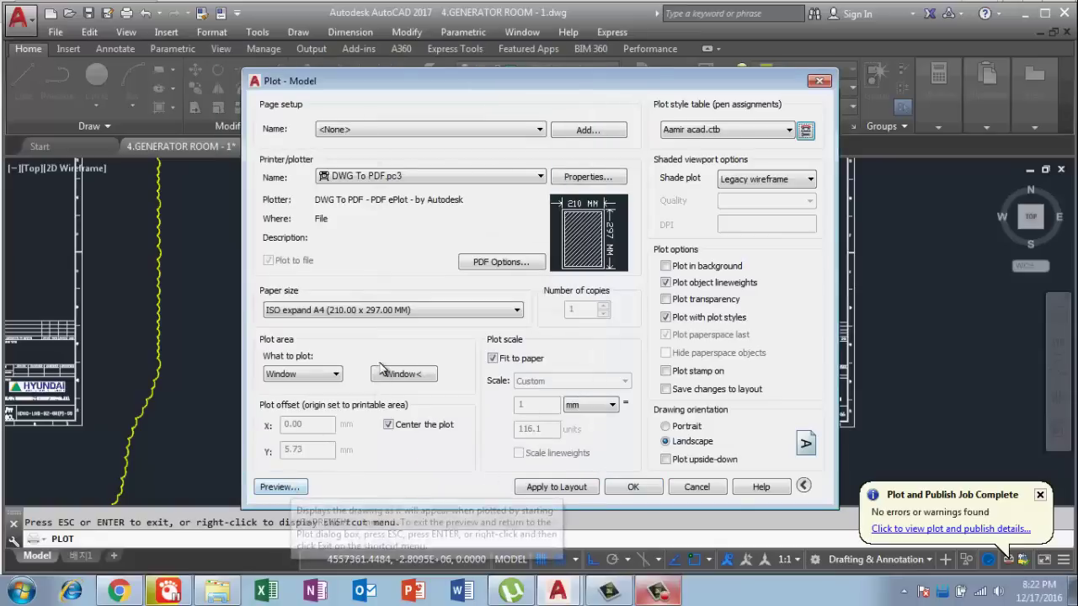
pyautogui.click(285, 492)
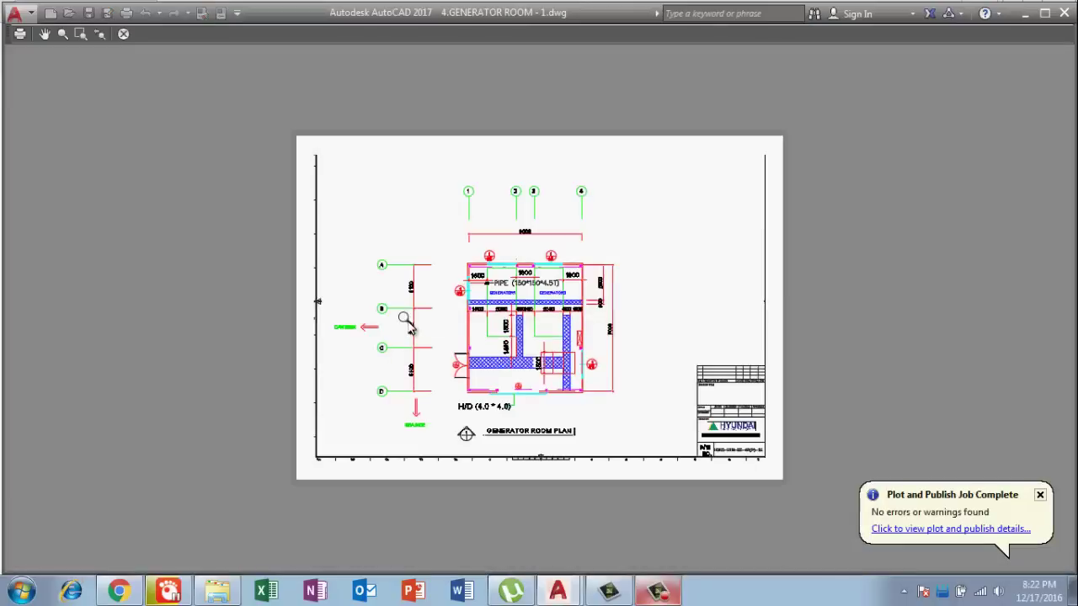
pyautogui.scroll(3, 452, 337)
pyautogui.scroll(2, 453, 337)
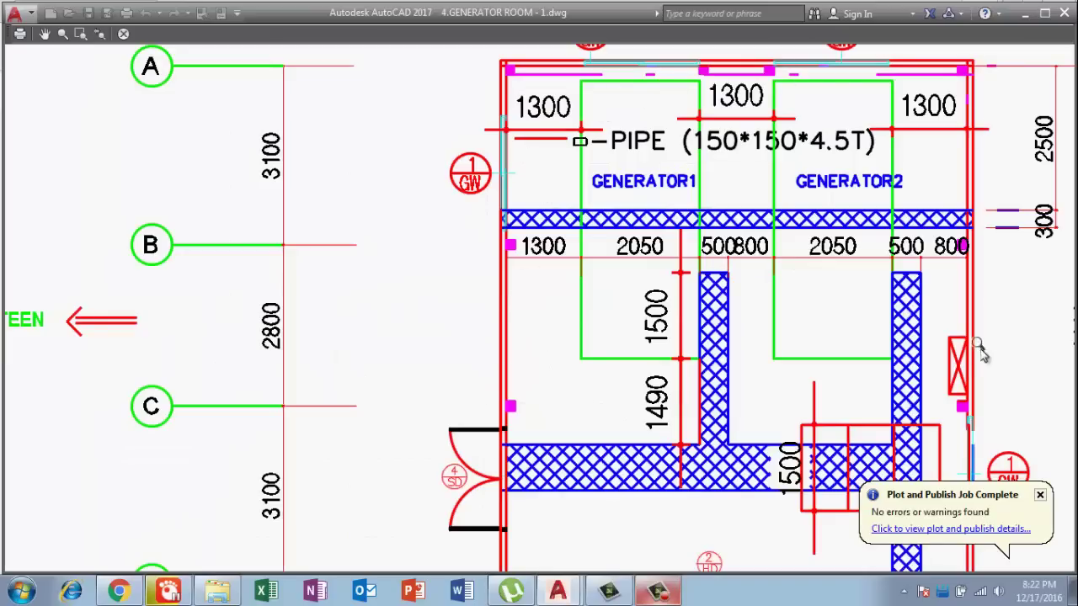
pyautogui.scroll(-4, 667, 220)
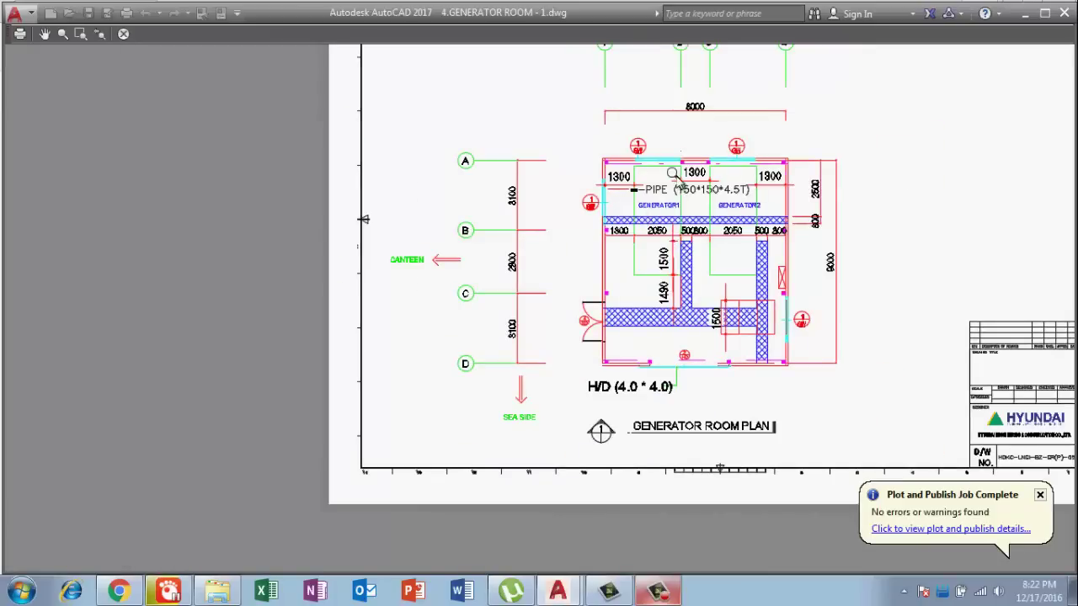
pyautogui.rightClick(662, 162)
pyautogui.click(684, 166)
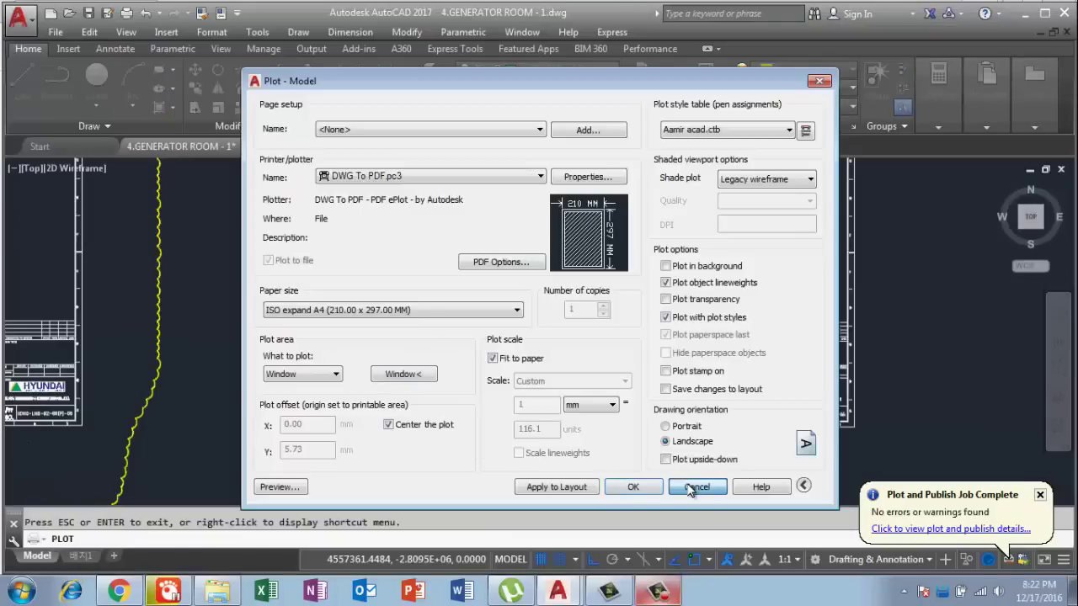
# Step: Cancel the Plot dialog without plotting and zoom around the drawing
pyautogui.click(696, 486)
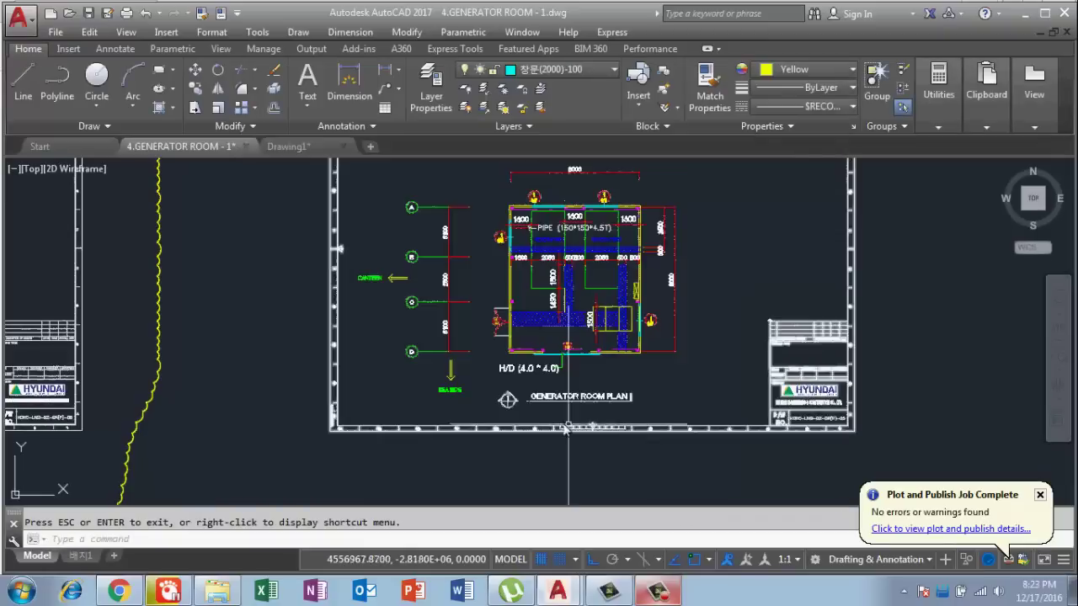
pyautogui.scroll(2, 508, 215)
pyautogui.scroll(2, 489, 224)
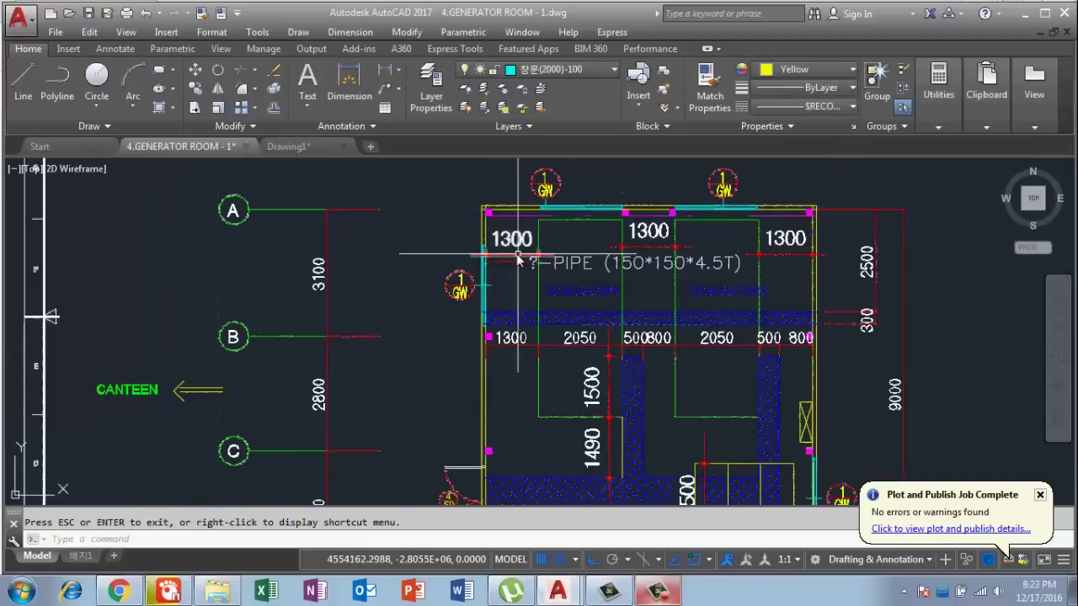
pyautogui.scroll(2, 475, 253)
pyautogui.scroll(-2, 493, 295)
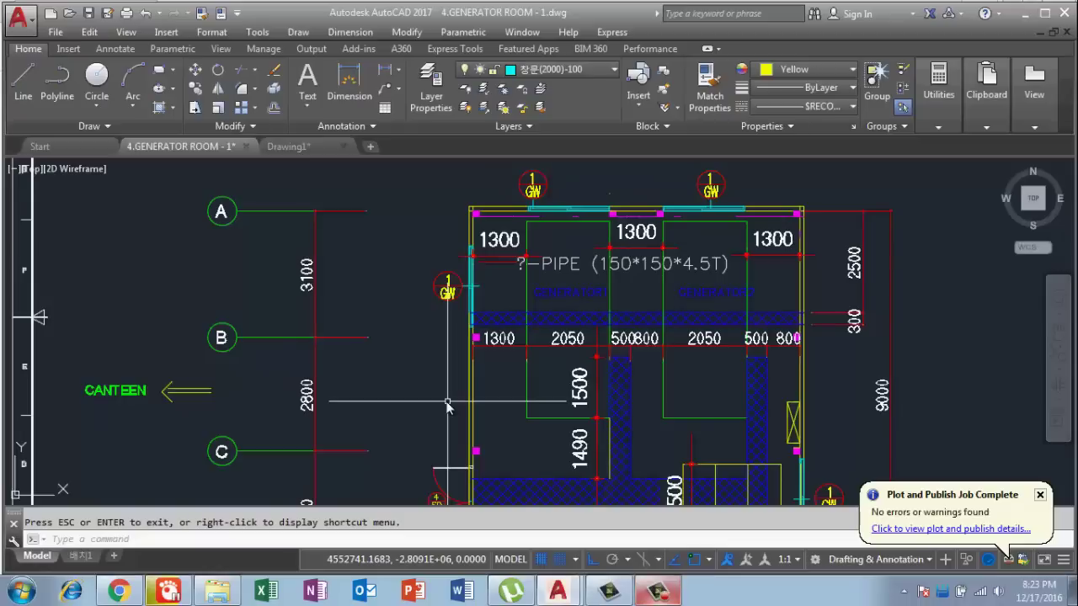
# Step: Reopen Plot for a single sheet and check the style table list shows Aamir acad.ctb
pyautogui.hotkey('ctrl', 'p')
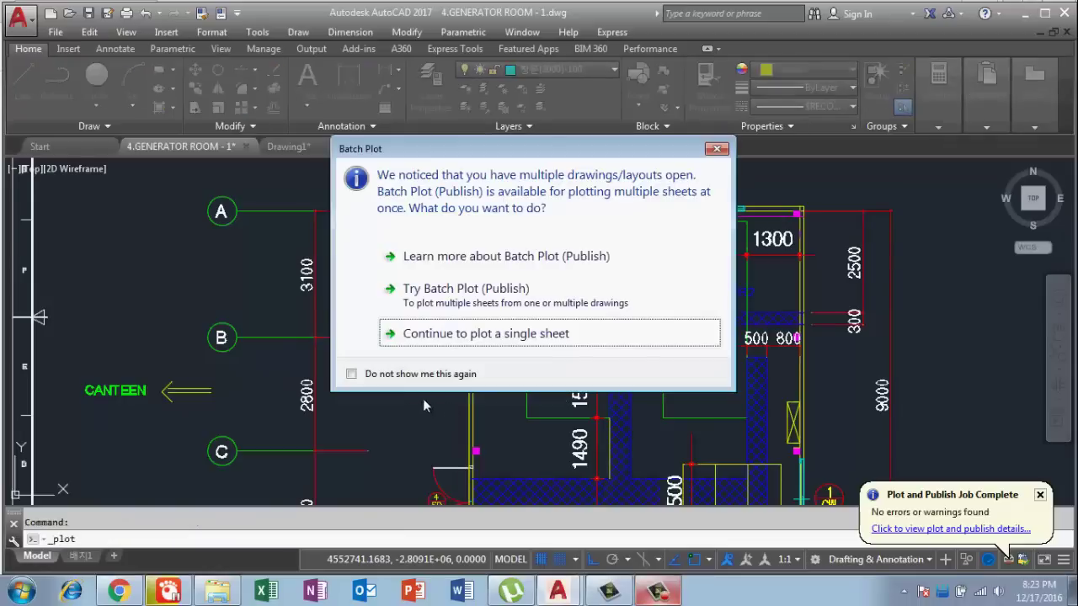
pyautogui.click(502, 334)
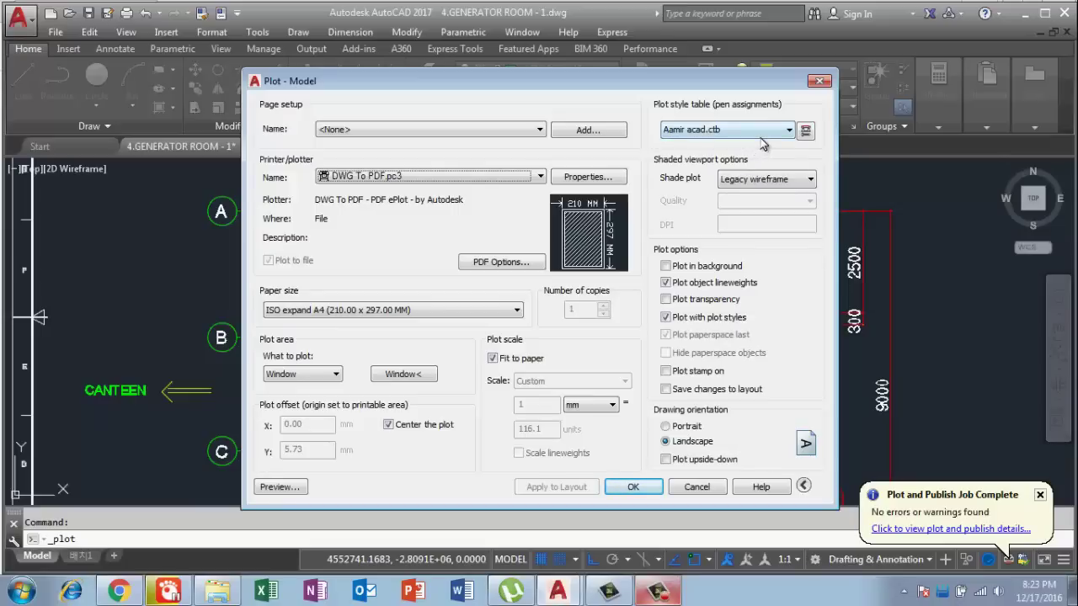
pyautogui.click(782, 130)
pyautogui.click(806, 130)
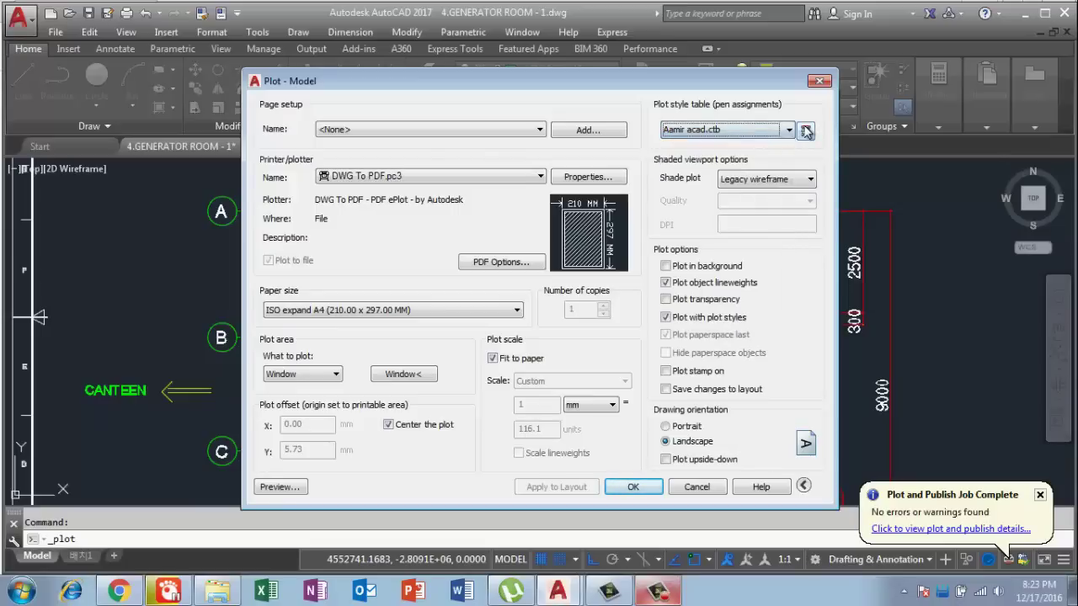
pyautogui.click(806, 131)
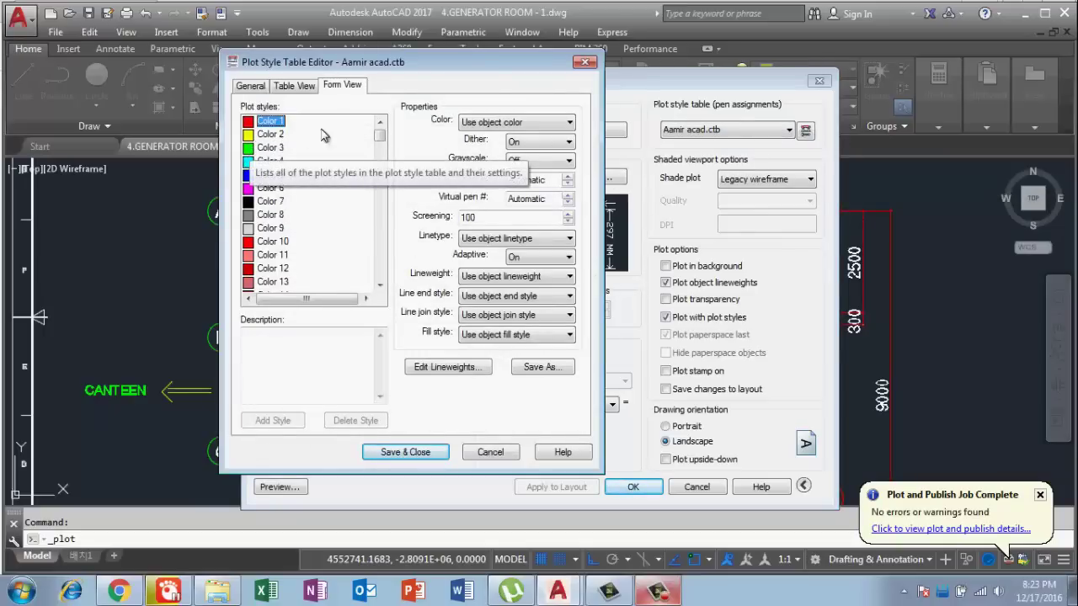
pyautogui.click(411, 456)
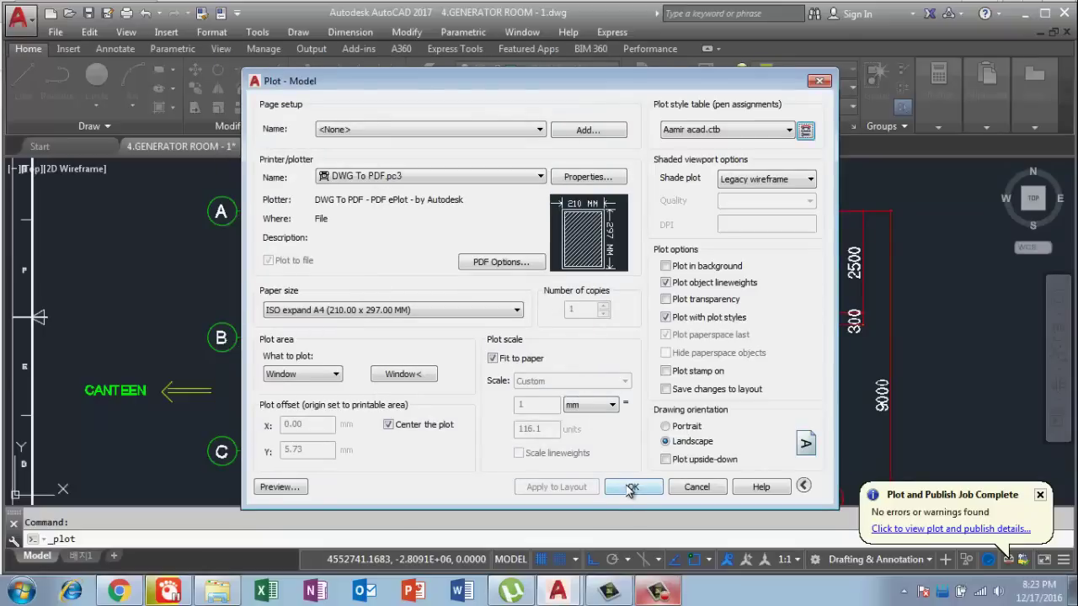
pyautogui.click(806, 131)
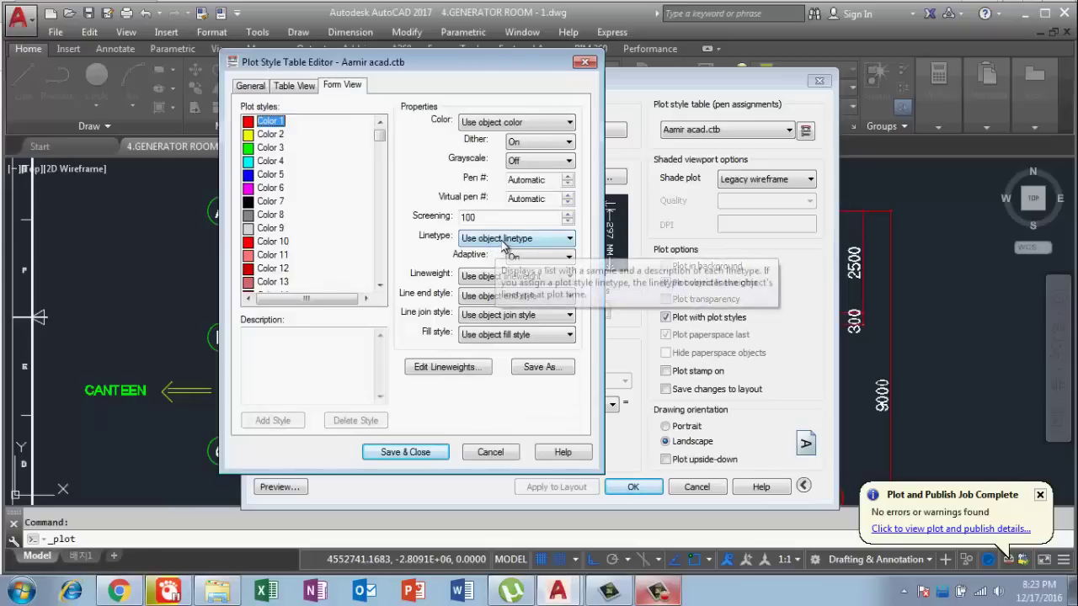
pyautogui.click(546, 241)
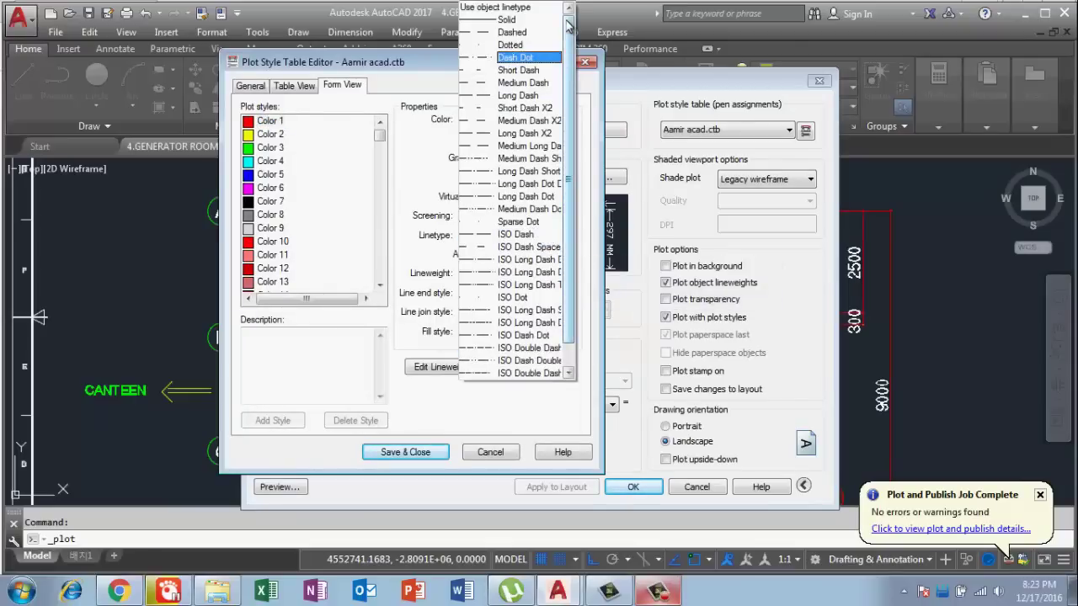
pyautogui.click(370, 215)
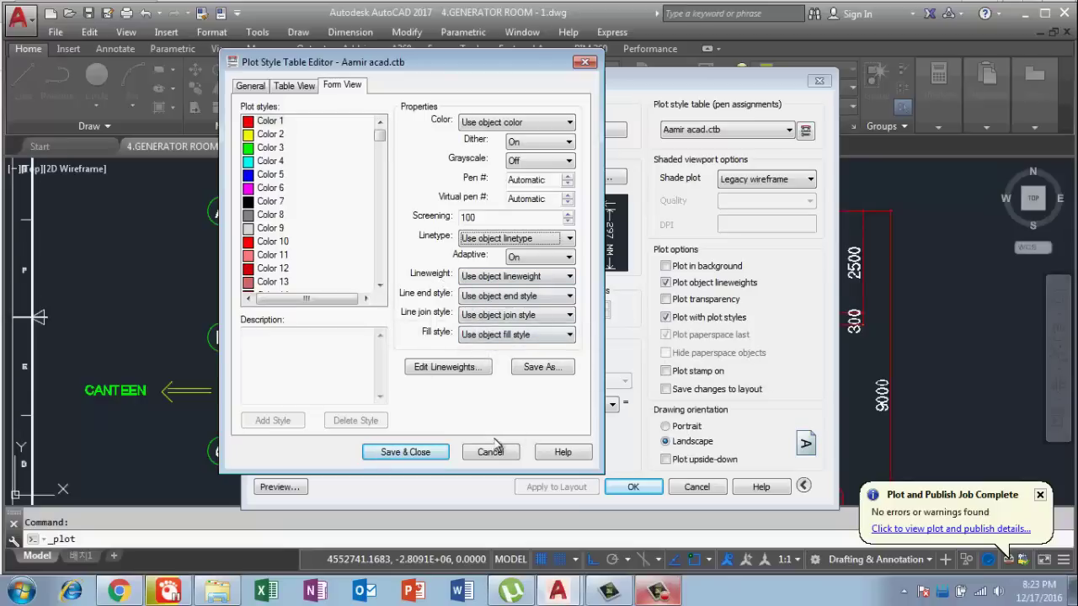
pyautogui.click(426, 455)
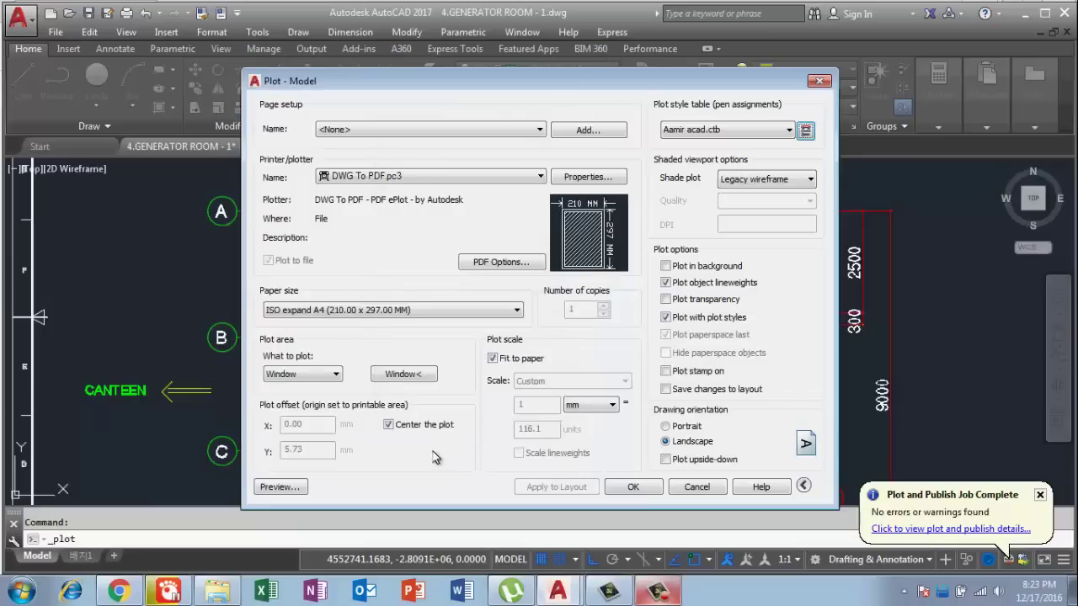
pyautogui.click(699, 489)
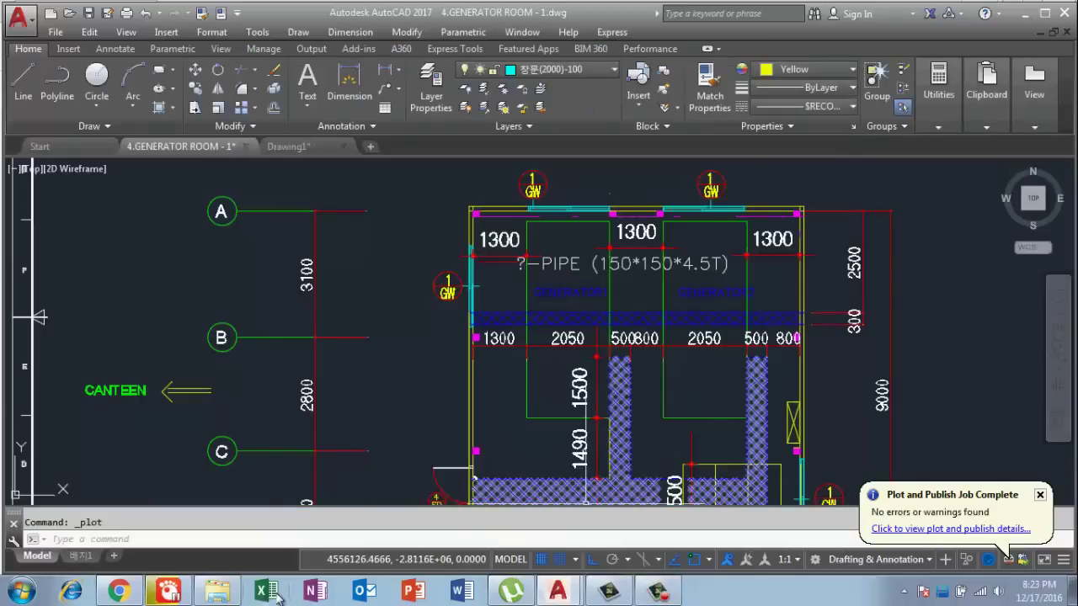
# Step: Switch to Drawing1 and pan and zoom to frame the four red lines
pyautogui.click(286, 146)
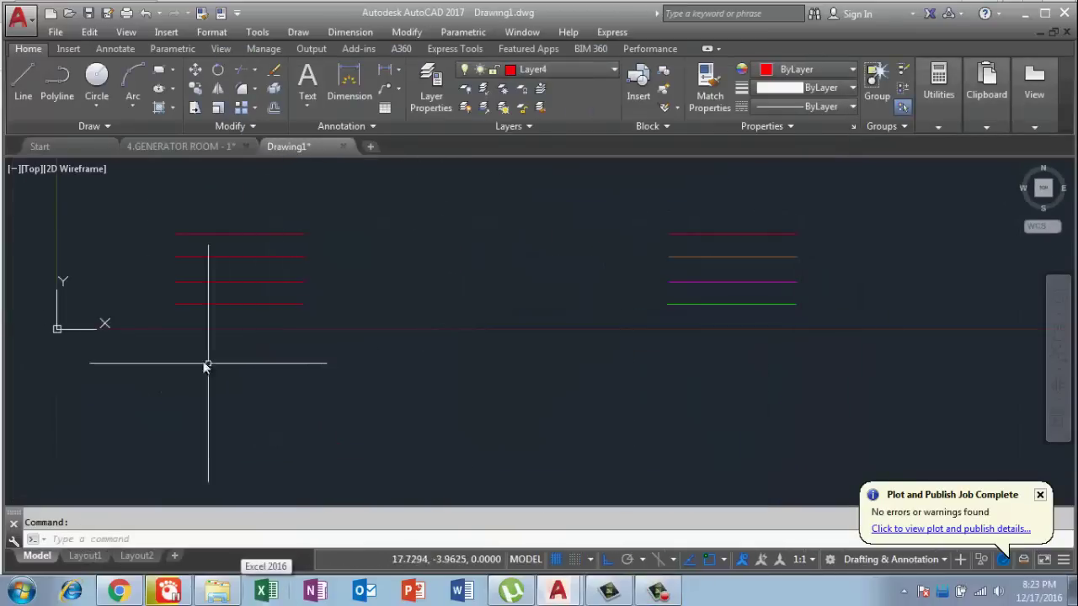
pyautogui.moveTo(240, 306); pyautogui.dragTo(356, 298, button='middle')
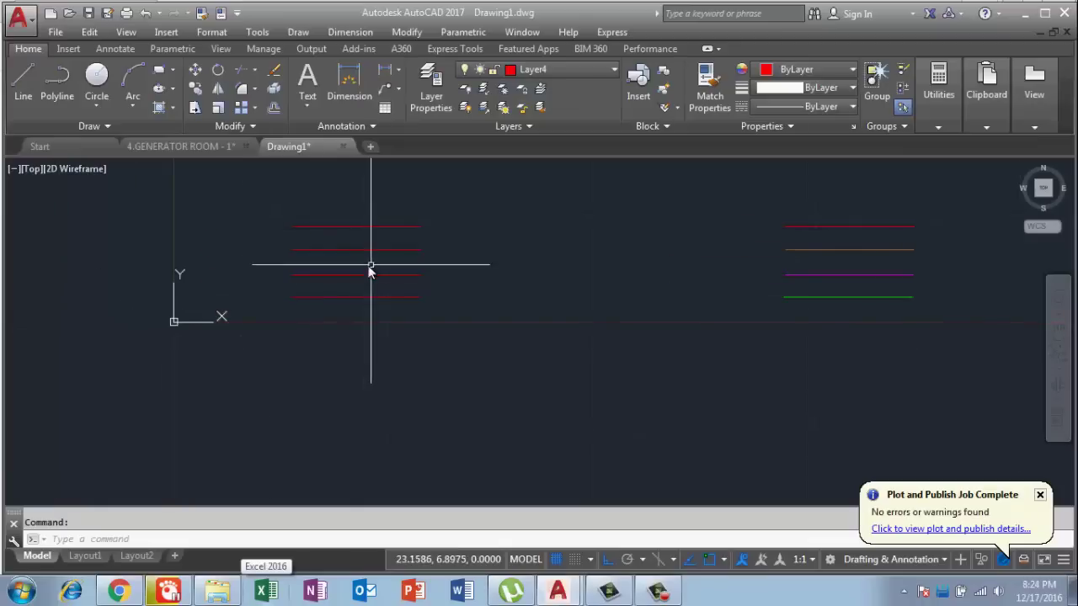
pyautogui.scroll(5, 318, 281)
pyautogui.moveTo(406, 345); pyautogui.dragTo(427, 462, button='middle')
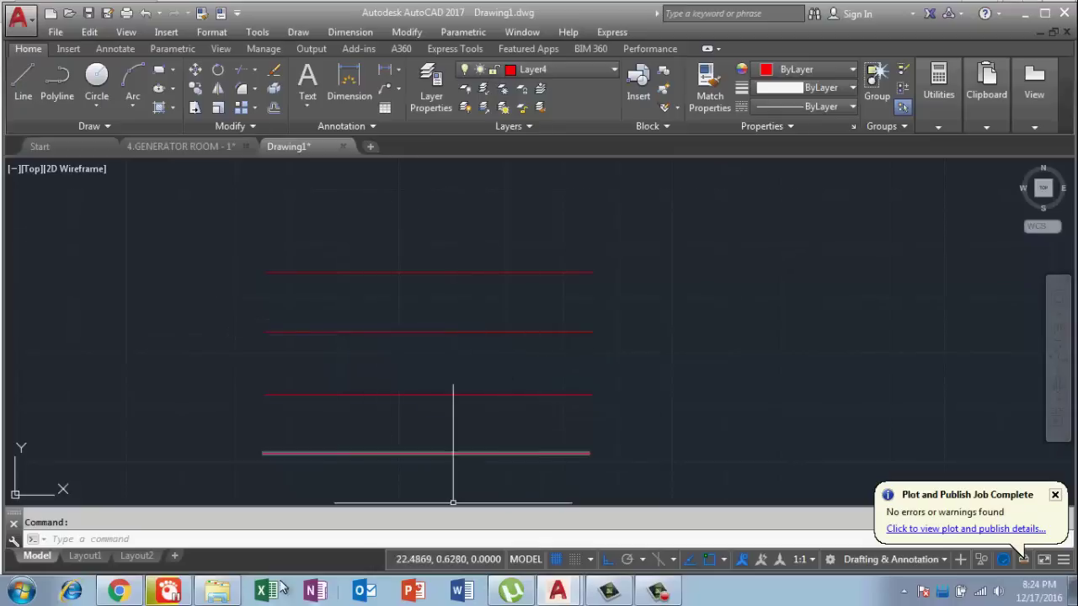
pyautogui.scroll(-3, 316, 259)
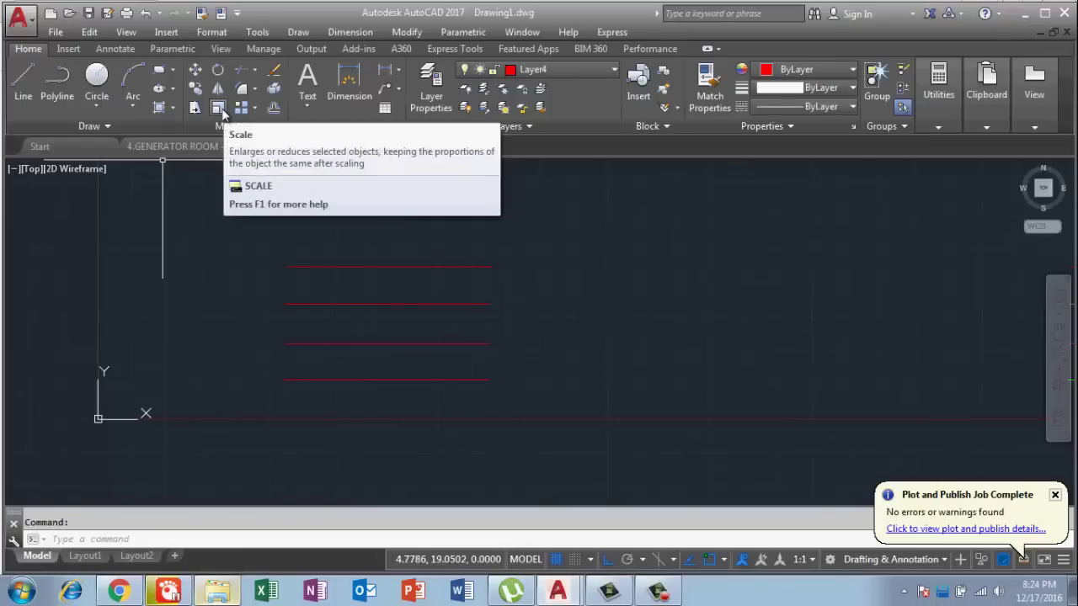
# Step: Check Layer1–Layer4 lineweights (0.00, 0.50, 1.00, 1.40 mm) in an enlarged Layer Properties palette
pyautogui.click(431, 80)
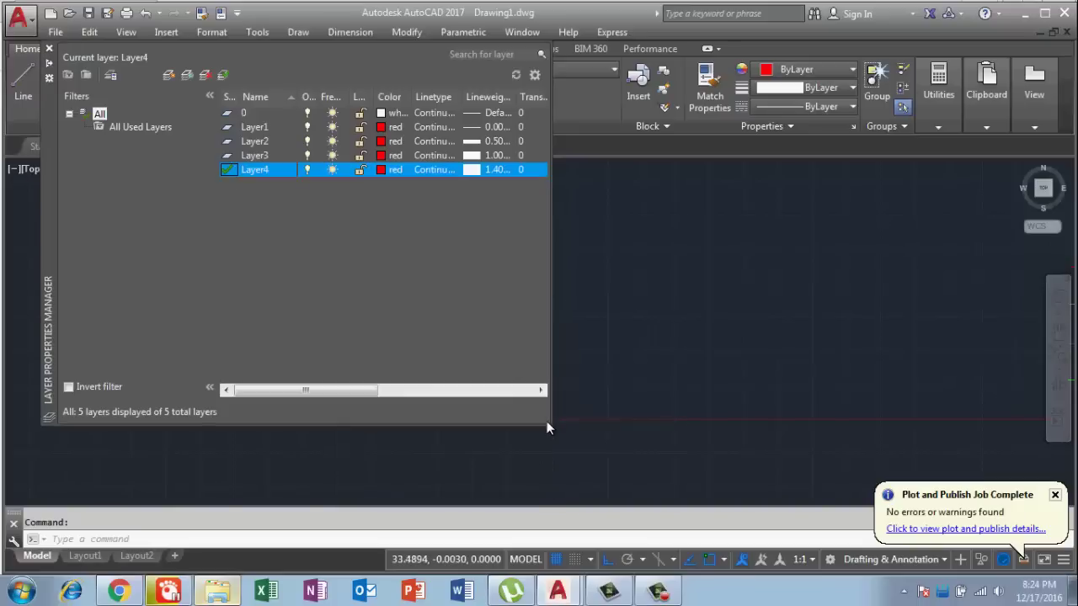
pyautogui.moveTo(546, 427); pyautogui.dragTo(901, 543)
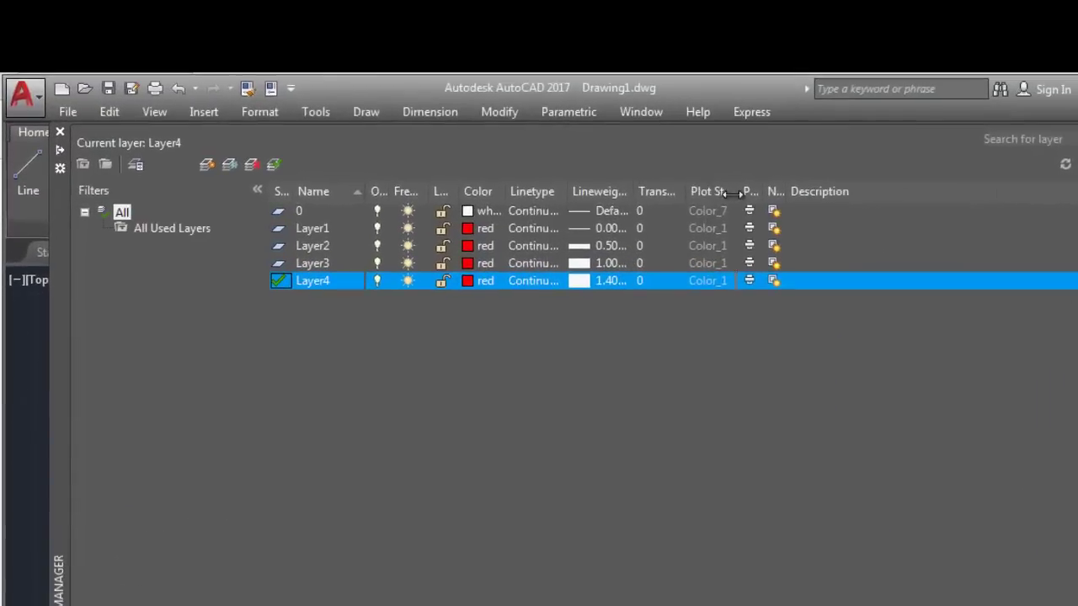
pyautogui.moveTo(638, 191); pyautogui.dragTo(740, 192)
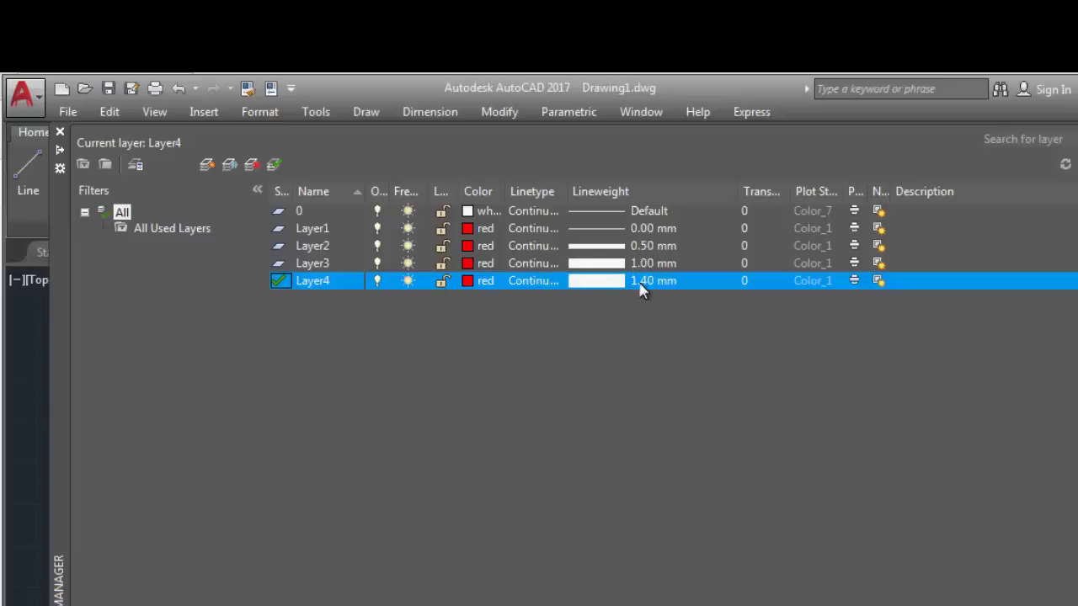
pyautogui.click(61, 133)
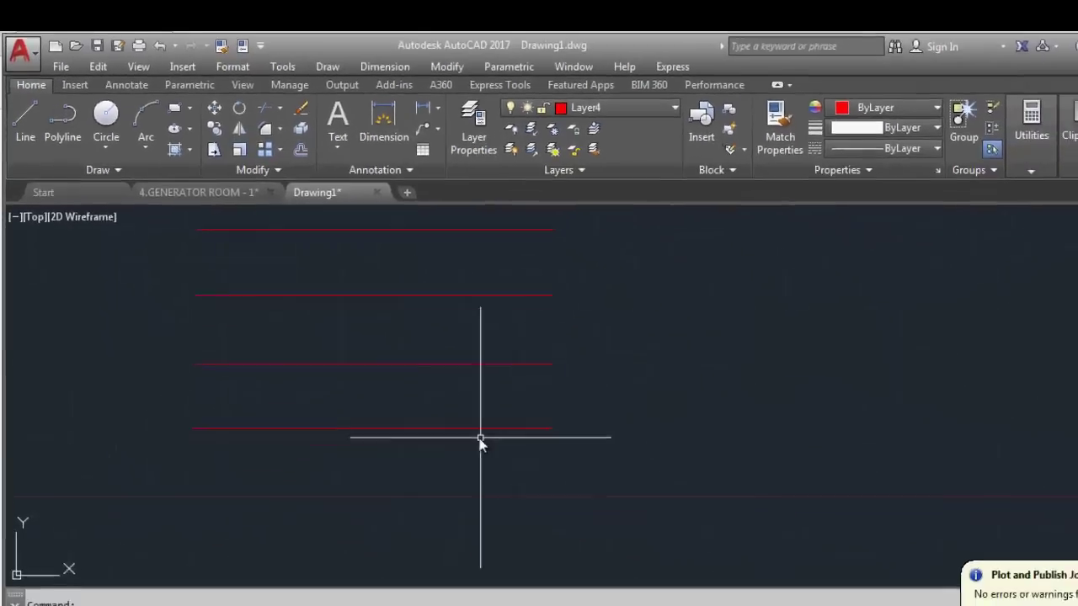
# Step: Start plotting a single sheet and set monochrome.ctb as the plot style table
pyautogui.scroll(-2, 427, 312)
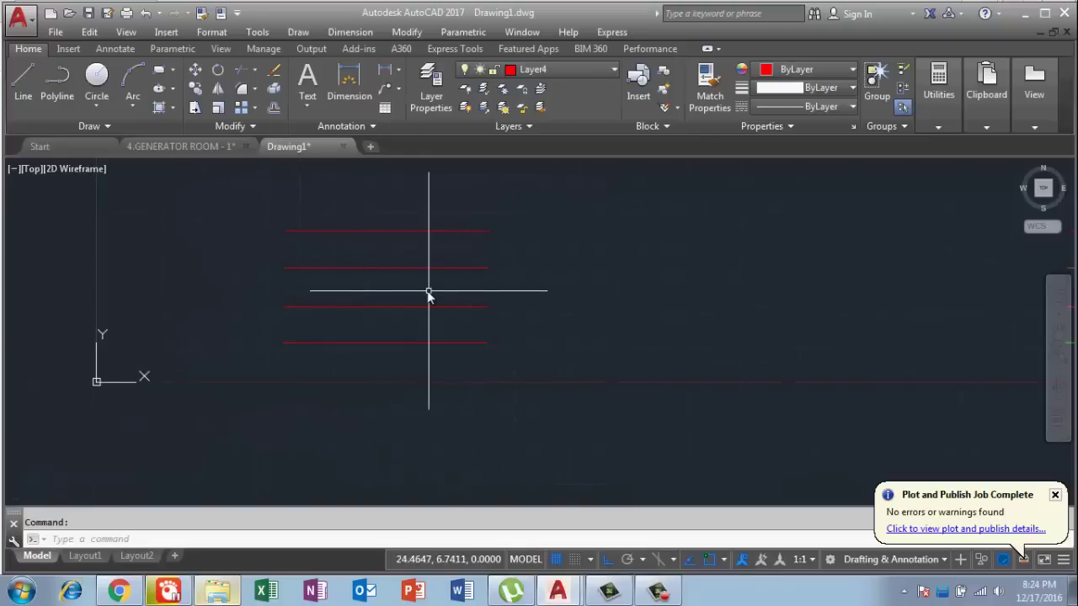
pyautogui.hotkey('ctrl', 'p')
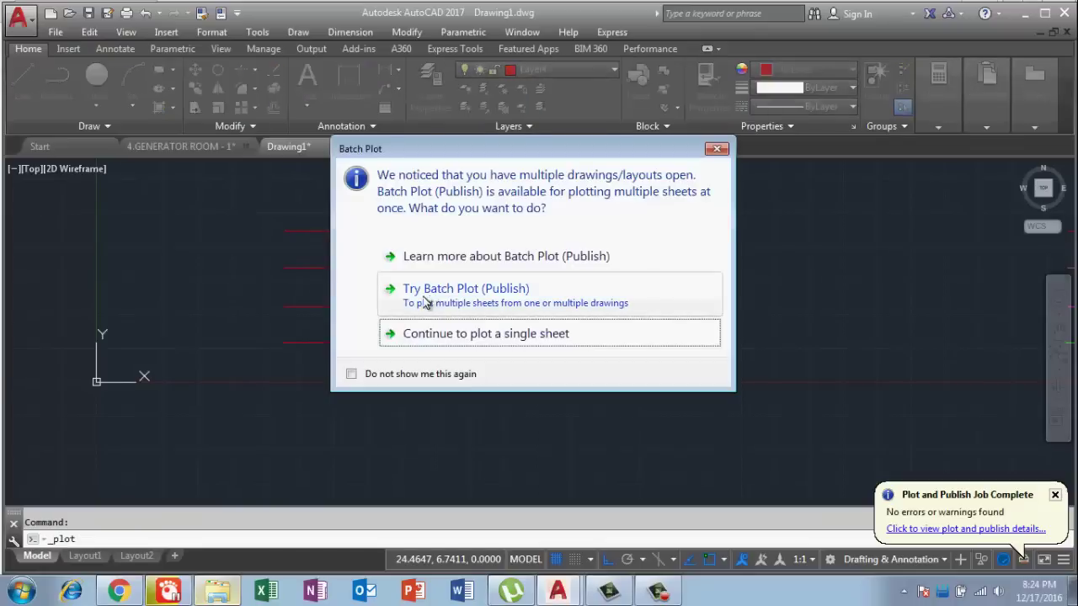
pyautogui.click(476, 333)
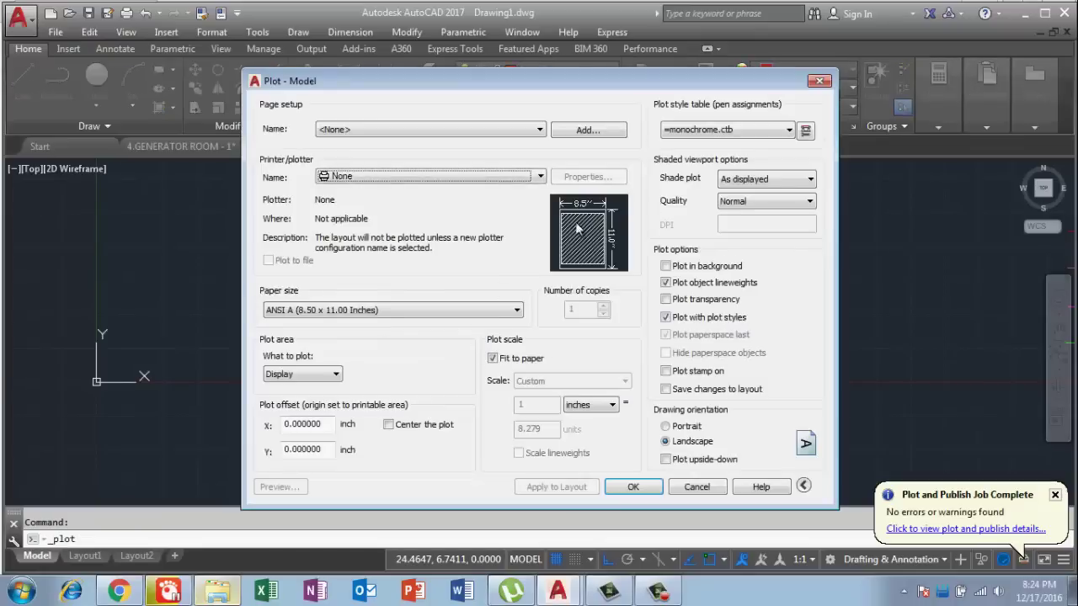
pyautogui.click(762, 138)
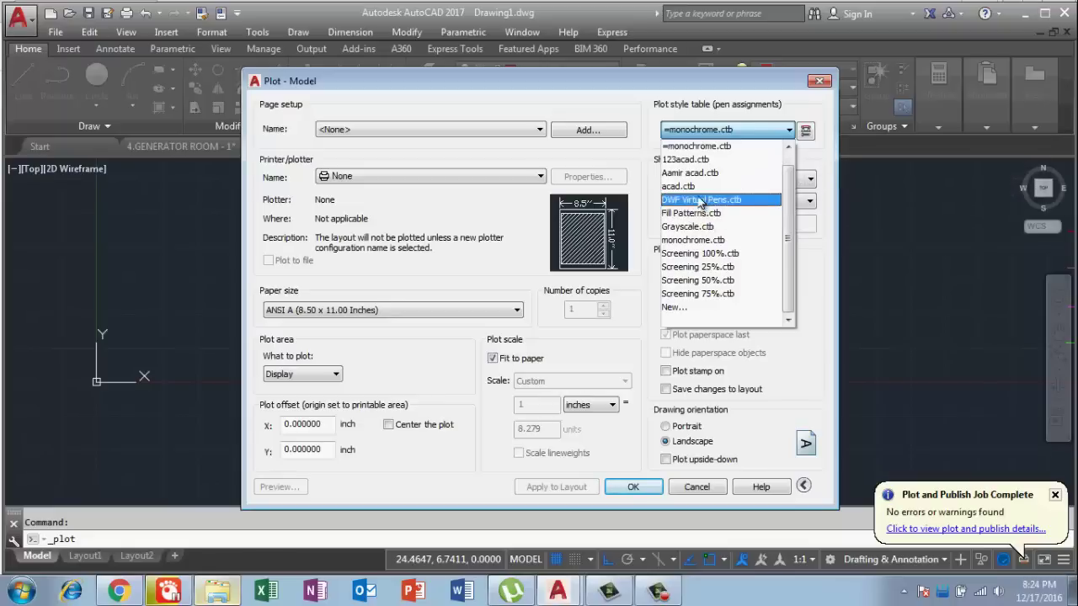
pyautogui.click(699, 246)
pyautogui.click(543, 332)
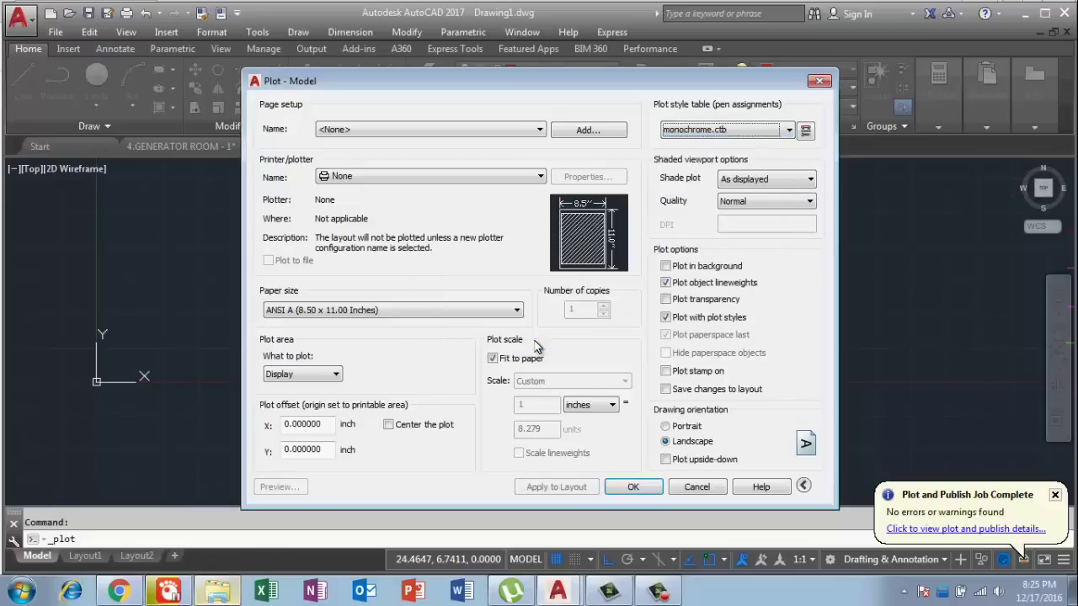
# Step: Set the plot area to a window enclosing all four lines and centre the plot
pyautogui.click(338, 379)
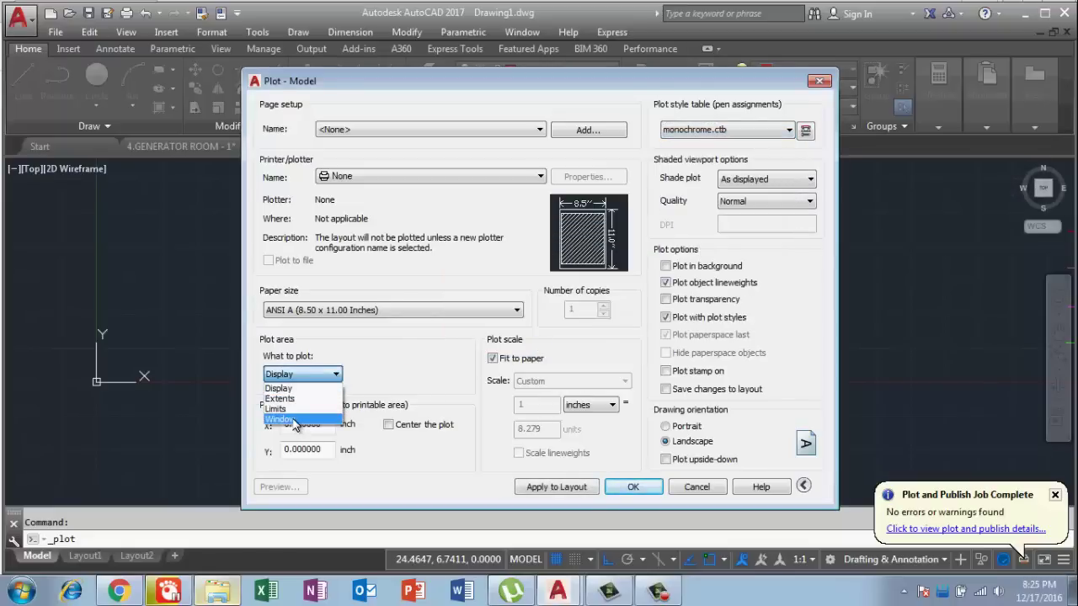
pyautogui.click(293, 421)
pyautogui.click(256, 196)
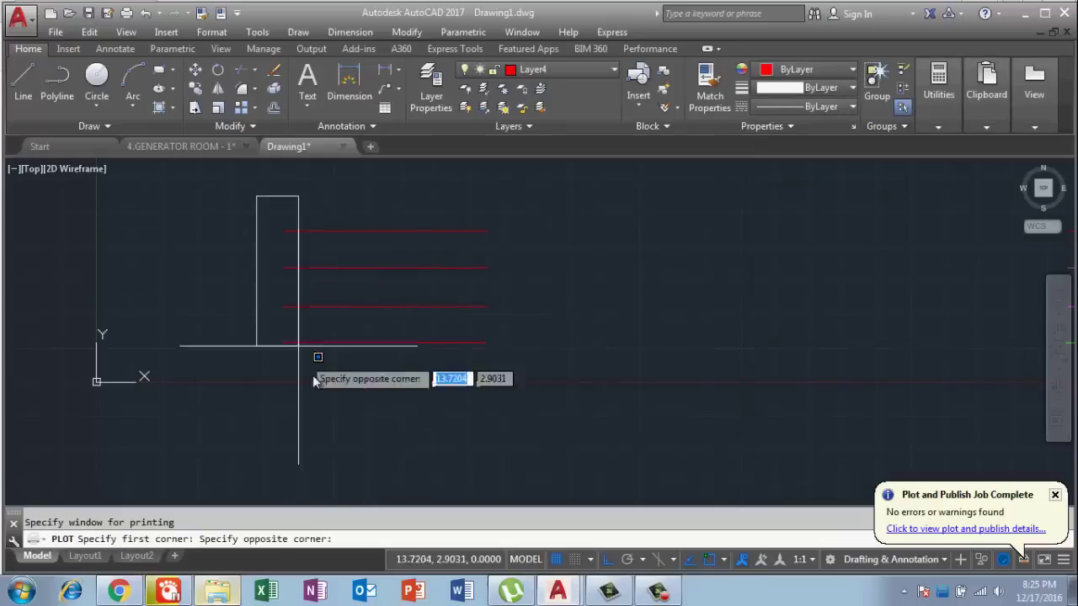
pyautogui.click(502, 407)
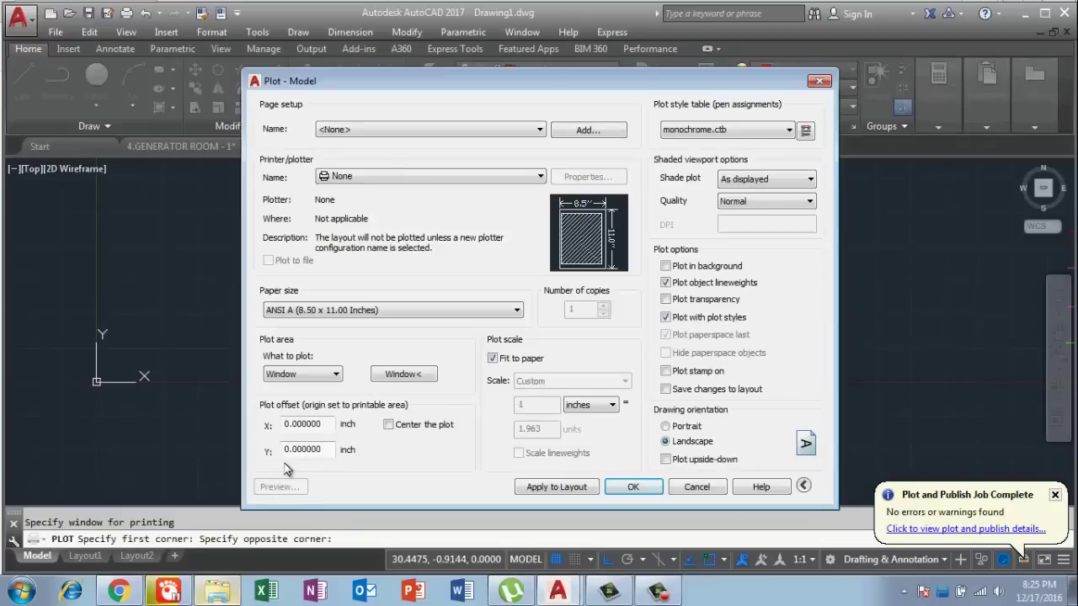
pyautogui.click(388, 426)
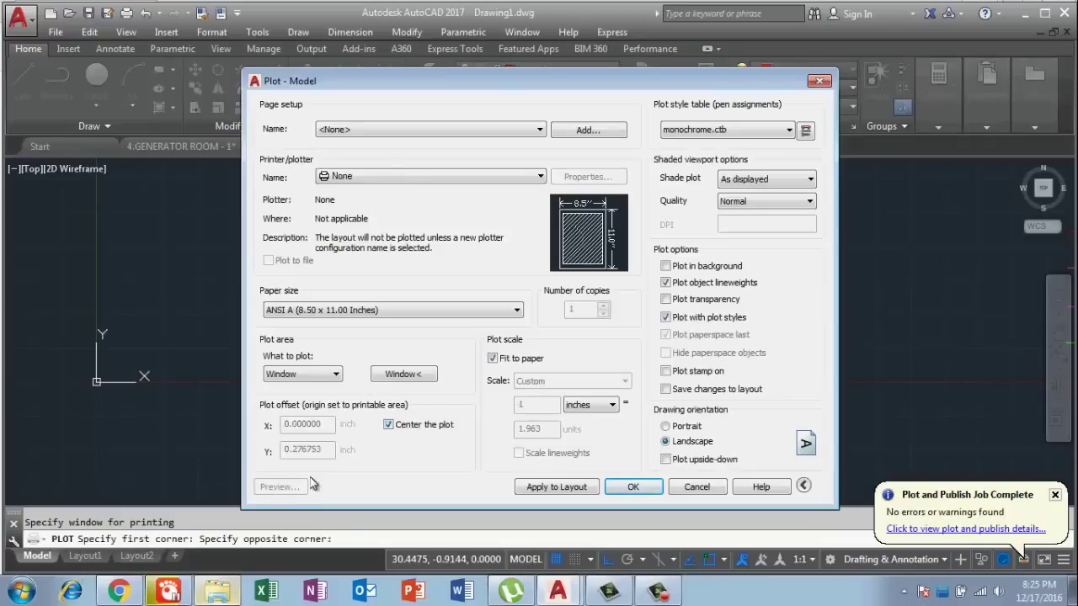
# Step: Choose DWG To PDF.pc3 as the plotter and preview the sheet
pyautogui.click(510, 178)
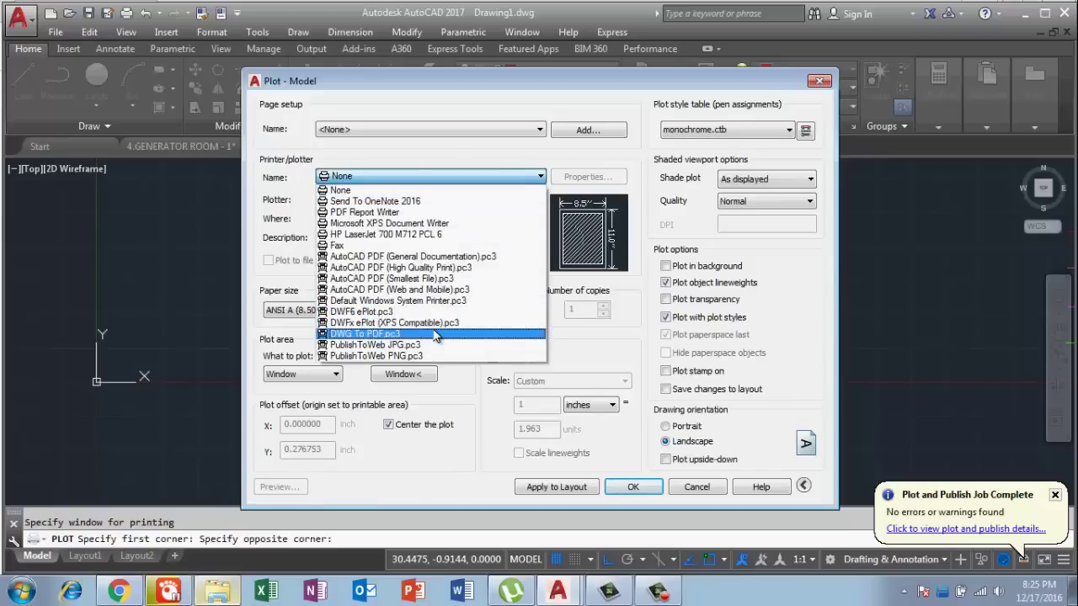
pyautogui.click(419, 334)
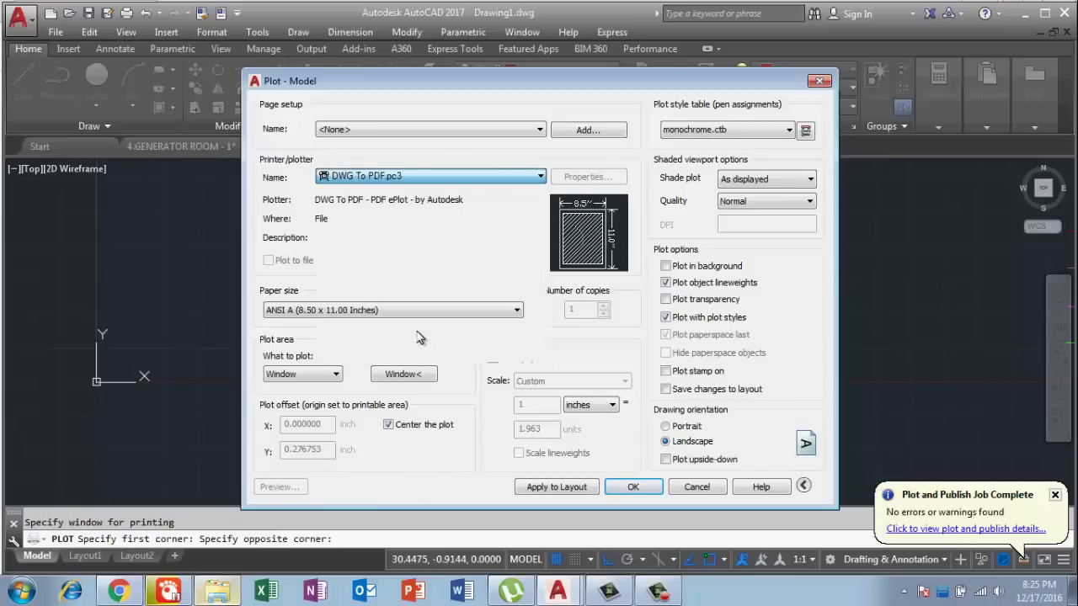
pyautogui.click(279, 487)
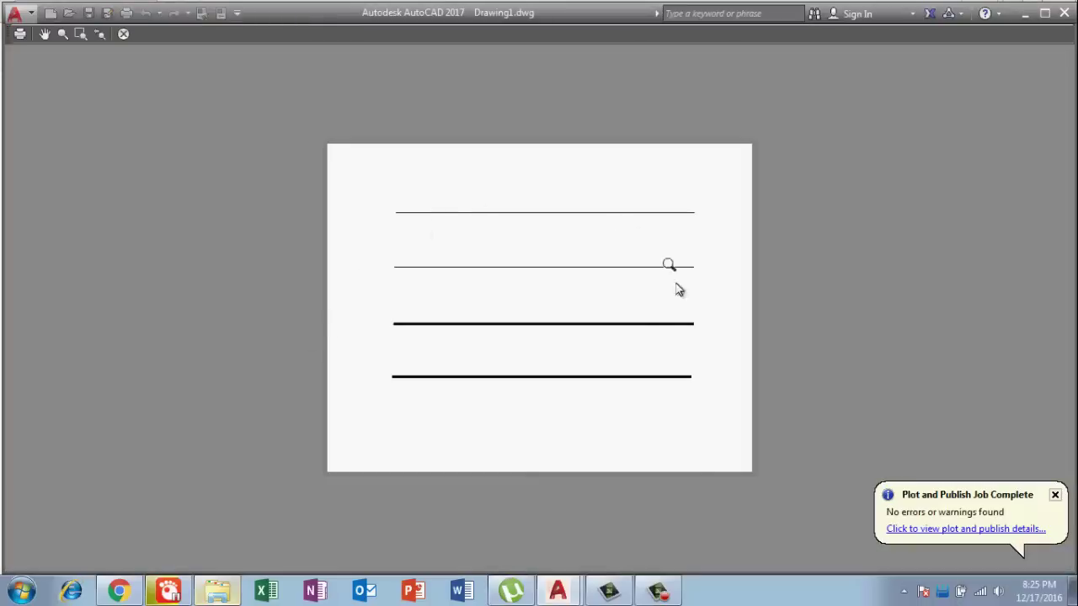
# Step: Zoom in to compare the four black lines' thicknesses, then exit back to plot settings
pyautogui.scroll(2, 543, 337)
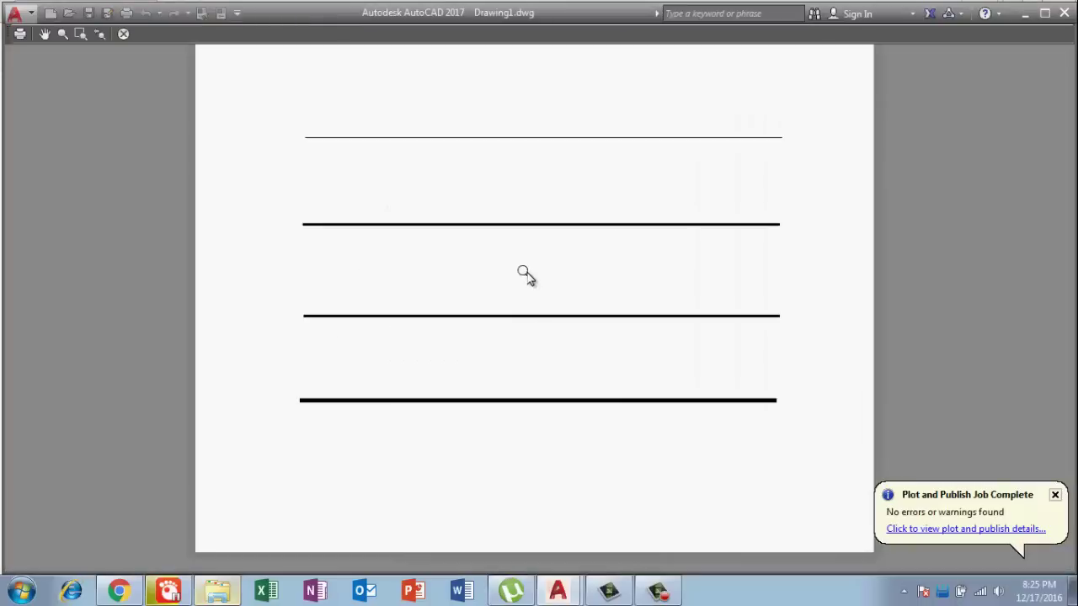
pyautogui.scroll(2, 525, 277)
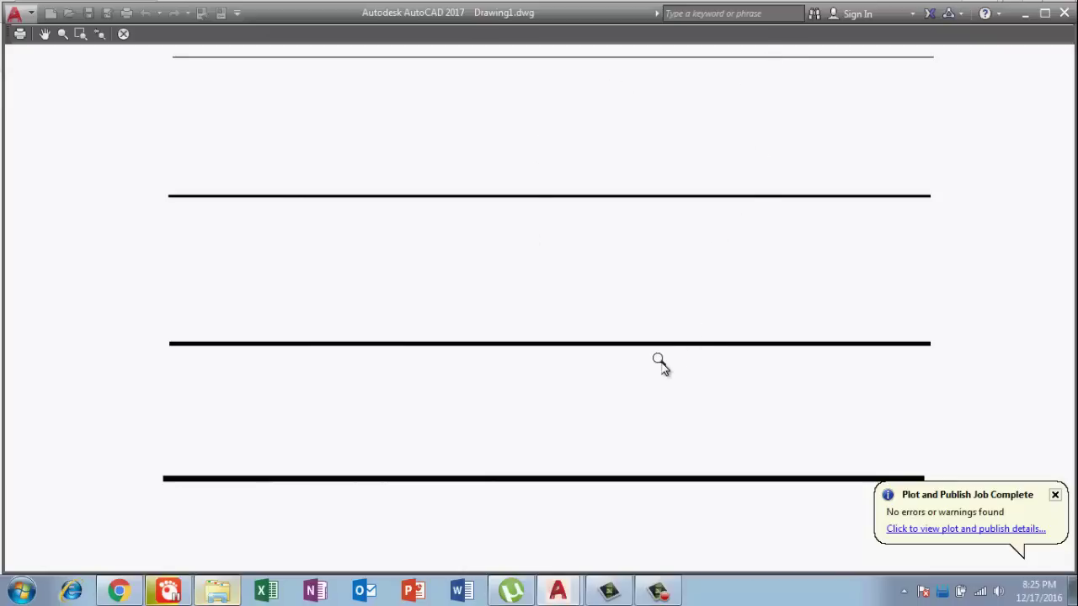
pyautogui.rightClick(384, 131)
pyautogui.click(413, 140)
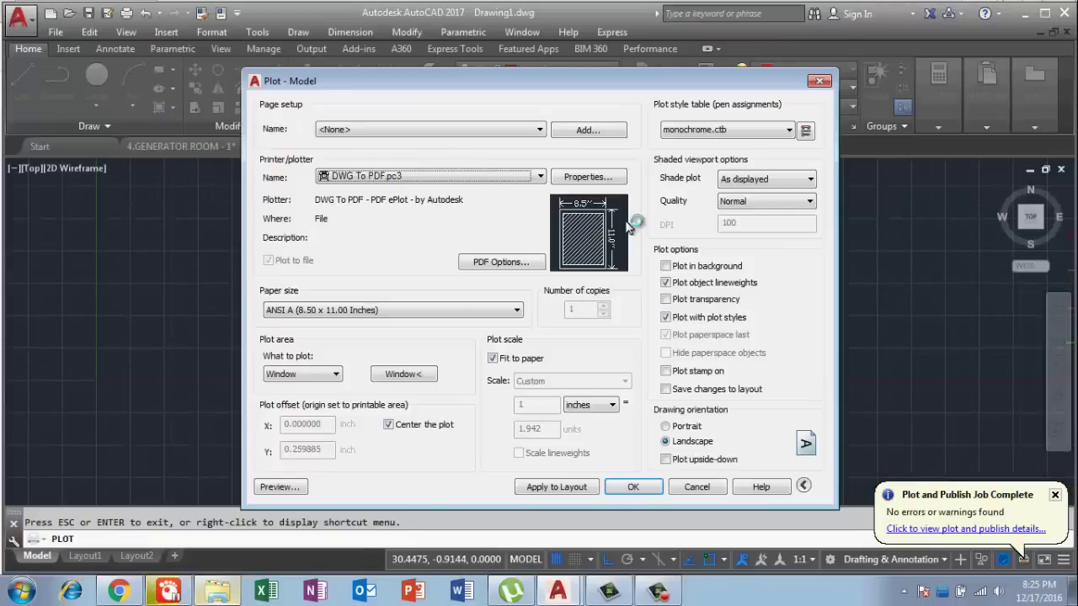
# Step: Open monochrome.ctb in the Plot Style Table Editor and browse its plot styles and colour list
pyautogui.click(784, 129)
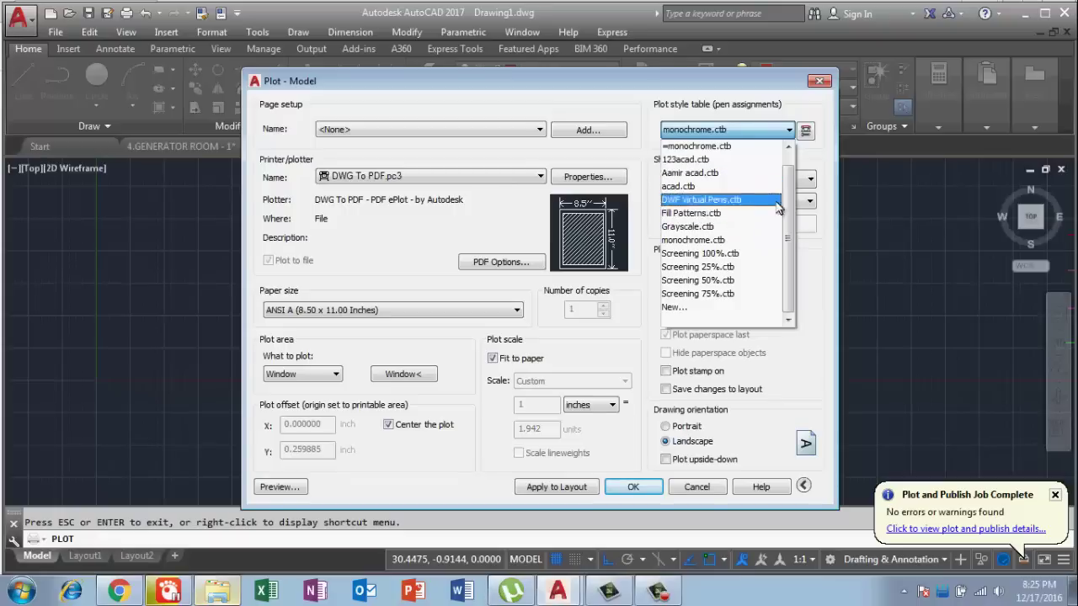
pyautogui.click(804, 132)
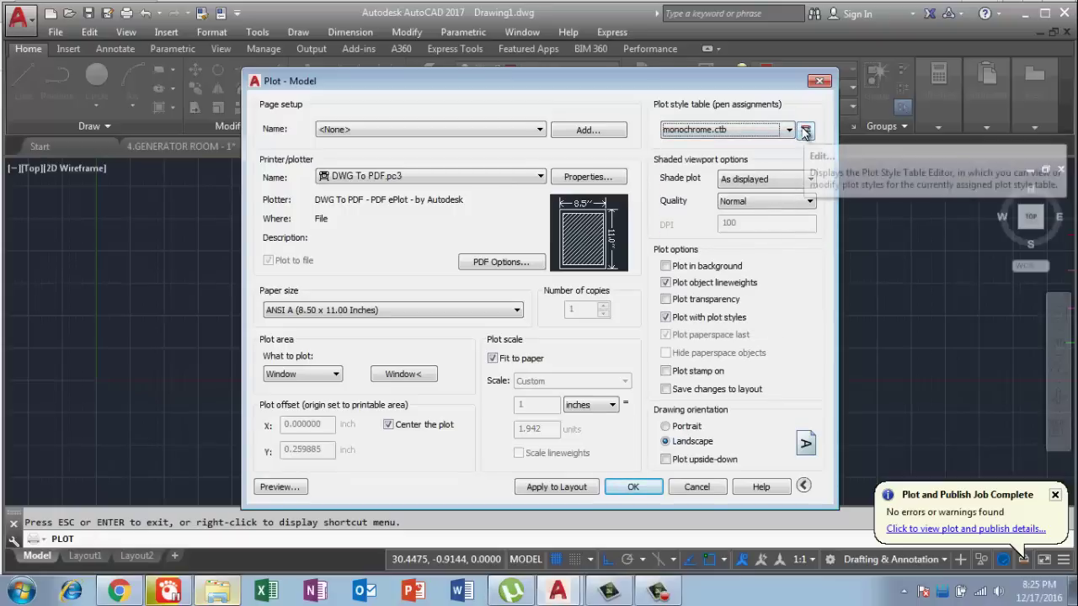
pyautogui.click(805, 132)
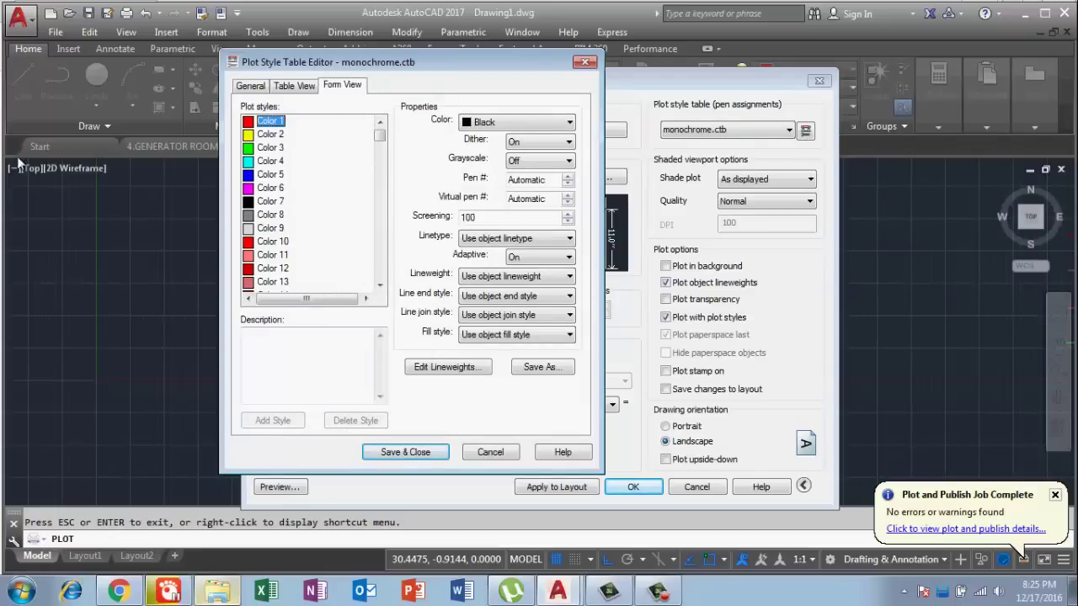
pyautogui.click(281, 175)
pyautogui.click(281, 202)
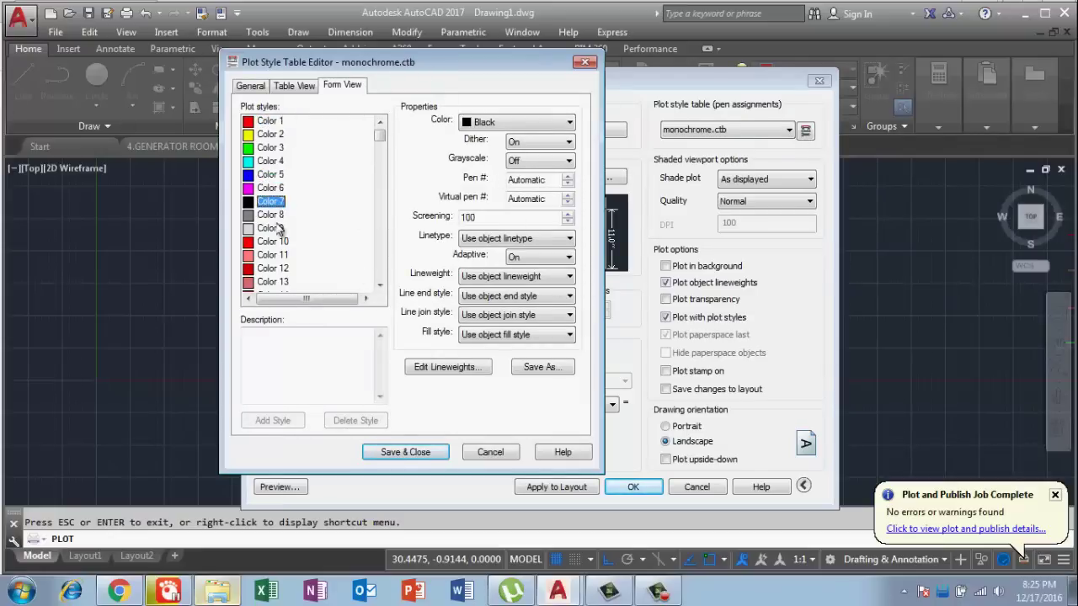
pyautogui.click(278, 228)
pyautogui.click(269, 136)
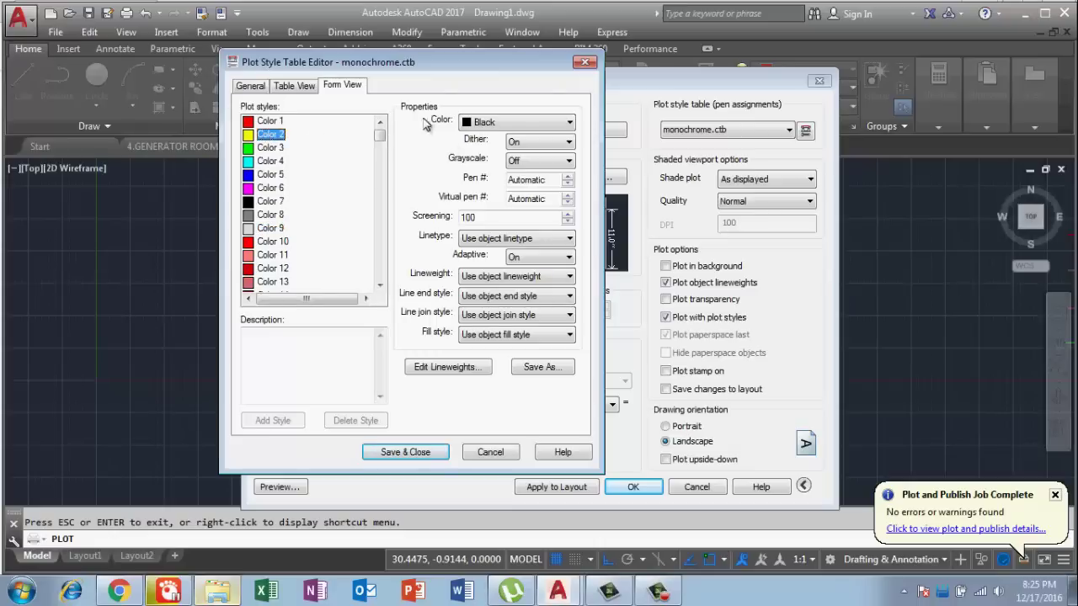
pyautogui.click(520, 123)
pyautogui.click(559, 124)
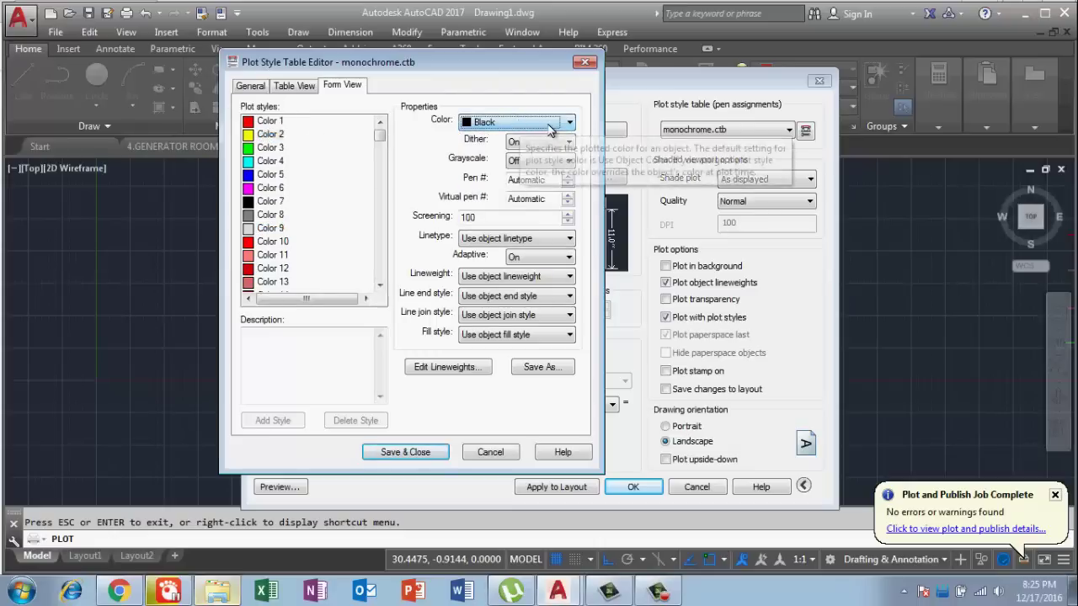
pyautogui.click(559, 125)
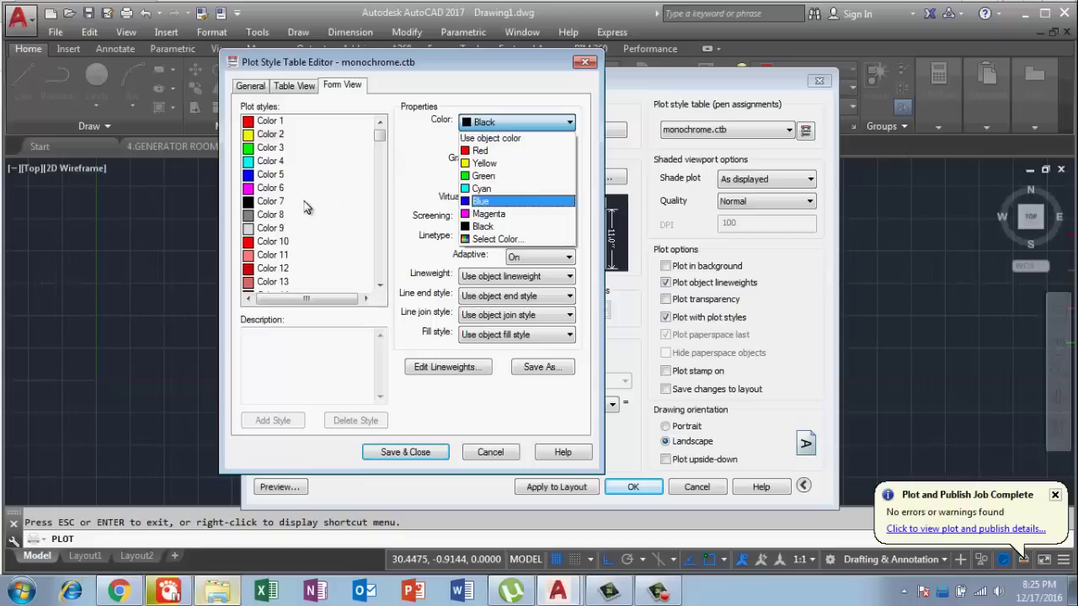
pyautogui.click(304, 254)
# Step: Select plot styles Color 1 through Color 10 and choose Select Color… for their plot colour
pyautogui.click(282, 122)
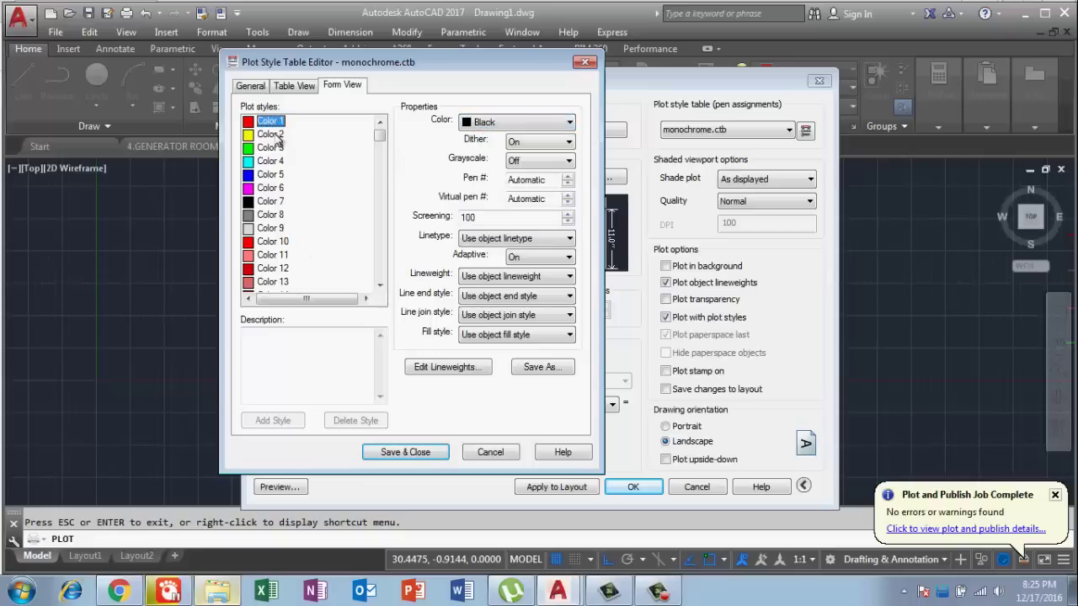
pyautogui.keyDown('shift'); pyautogui.click(271, 216); pyautogui.keyUp('shift')
pyautogui.keyDown('shift'); pyautogui.click(271, 228); pyautogui.keyUp('shift')
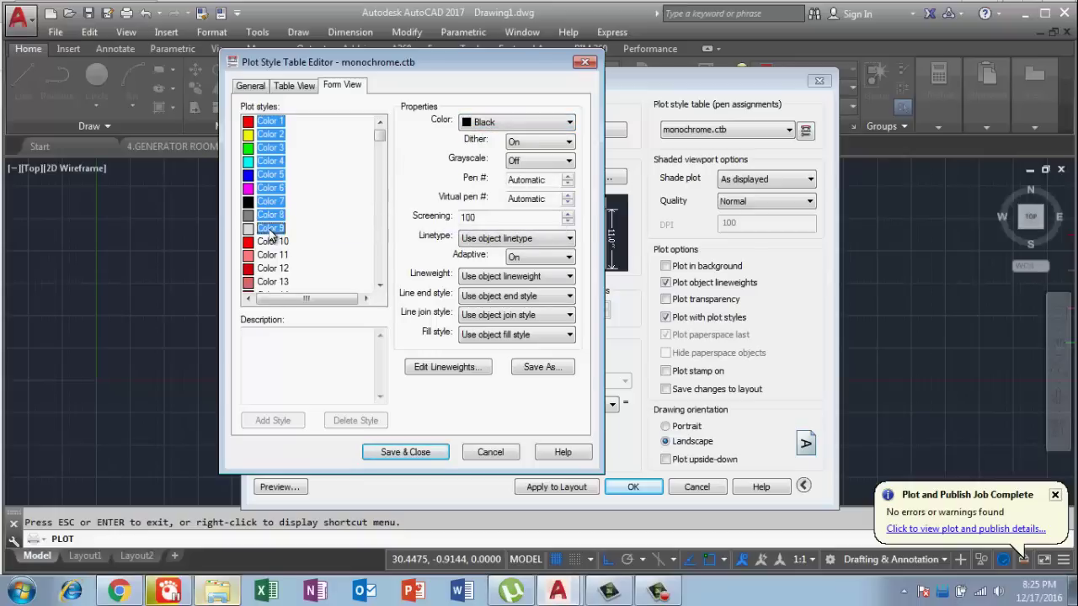
pyautogui.keyDown('shift'); pyautogui.click(272, 242); pyautogui.keyUp('shift')
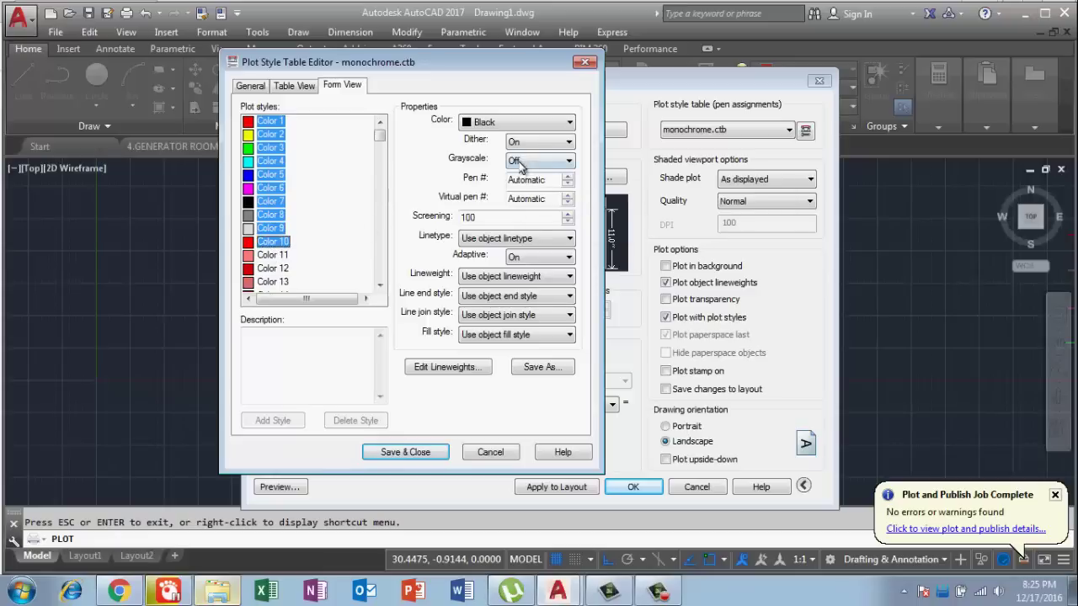
pyautogui.click(546, 128)
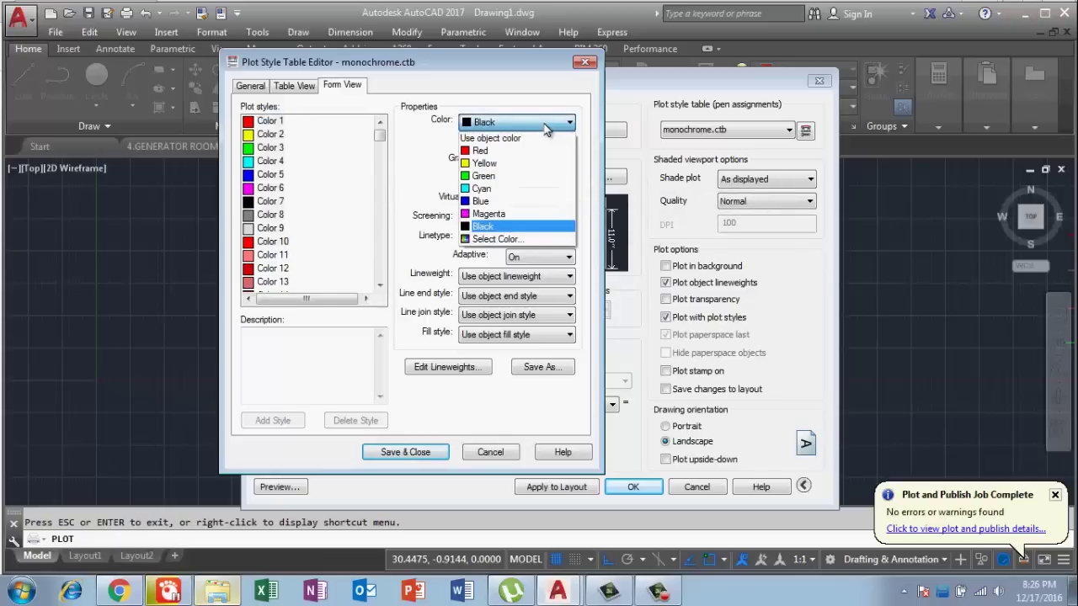
pyautogui.click(503, 238)
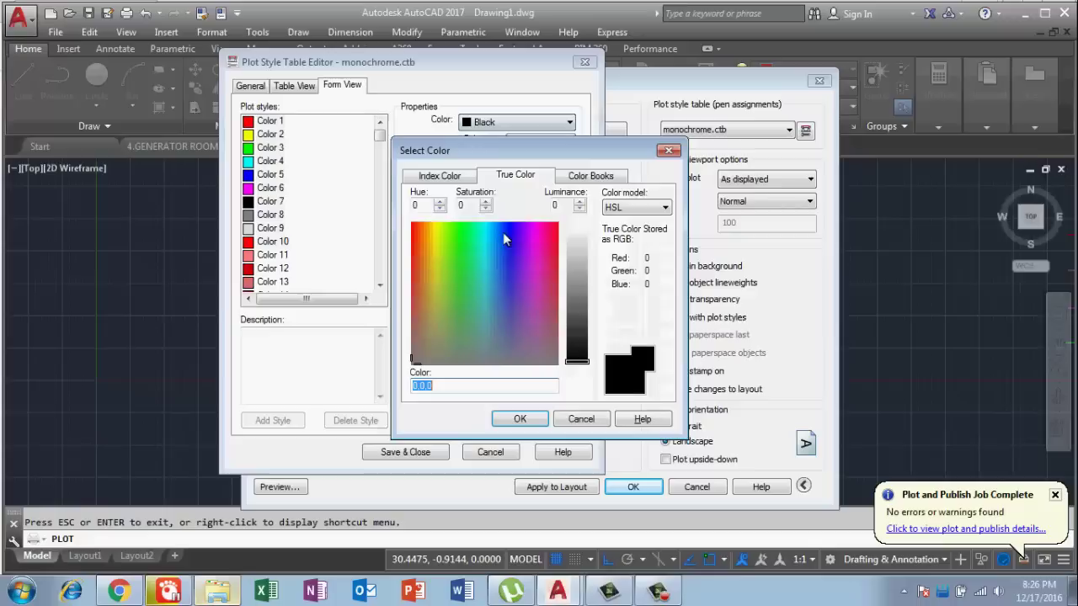
# Step: Set the selected plot styles' colour to light grey 207,207,207 using Luminance 81
pyautogui.click(572, 274)
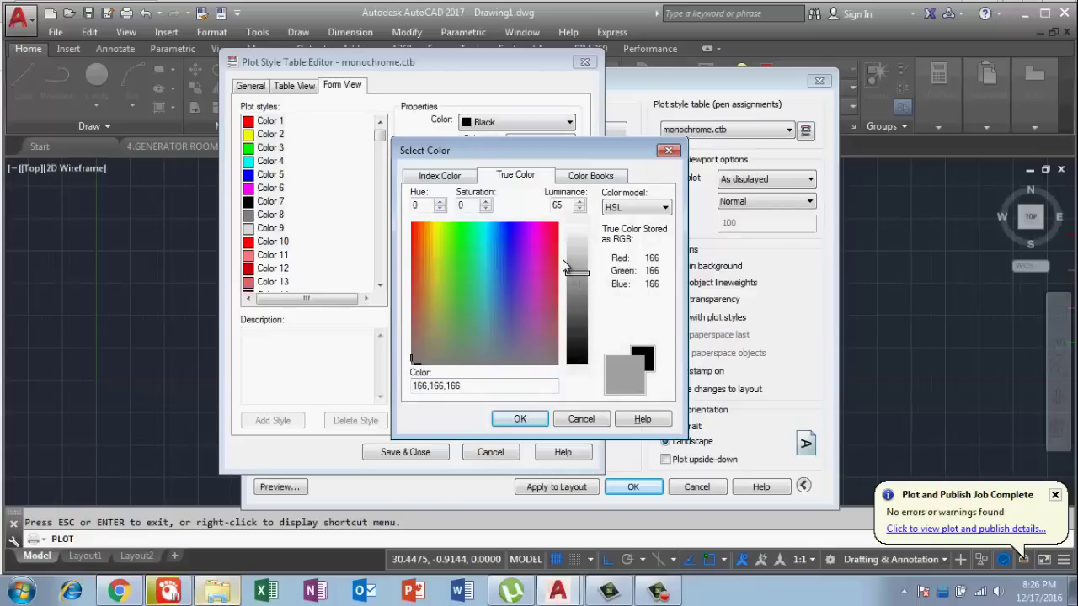
pyautogui.click(576, 258)
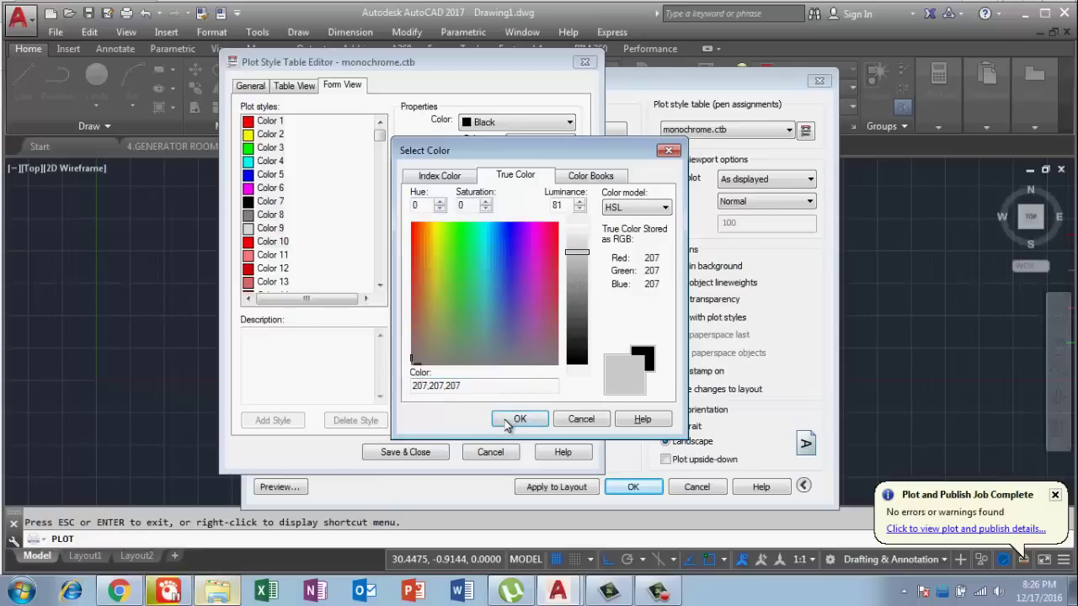
pyautogui.click(439, 175)
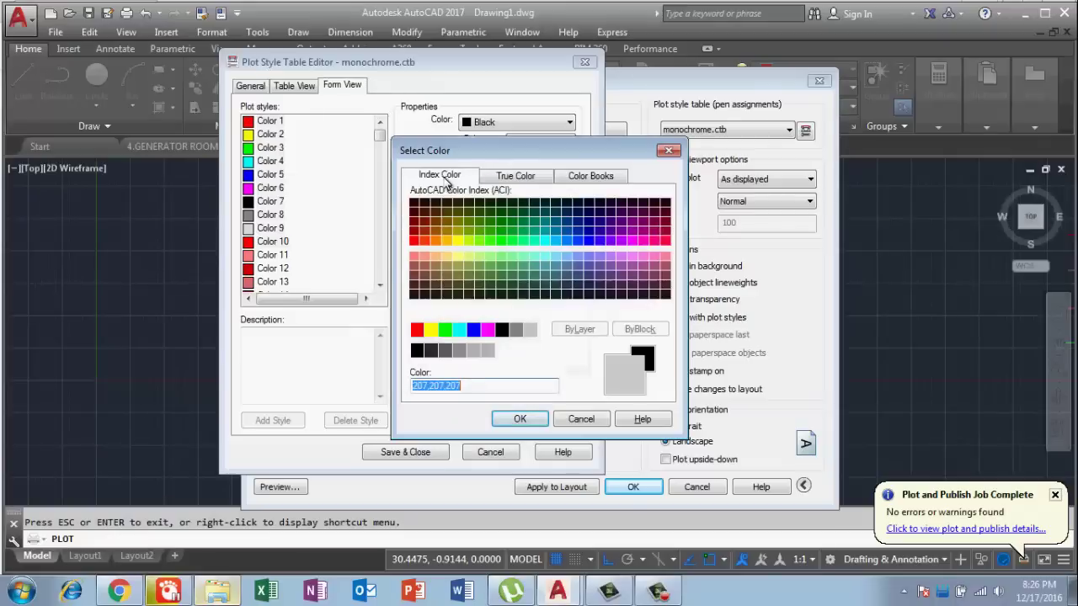
pyautogui.click(518, 420)
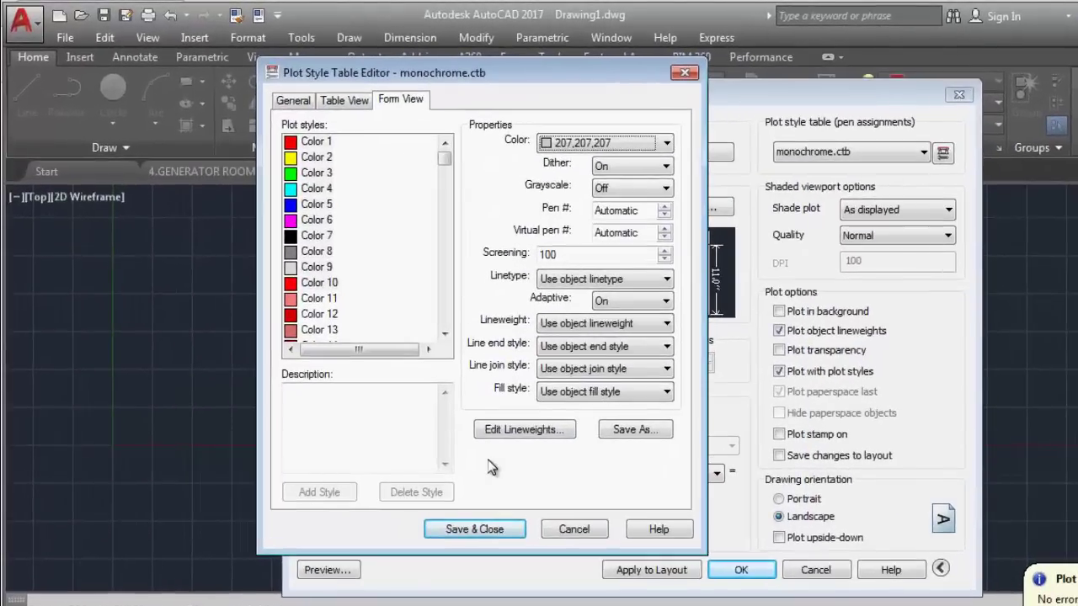
# Step: Save monochrome.ctb, preview the four lines plotting in light grey, then exit the preview
pyautogui.click(476, 530)
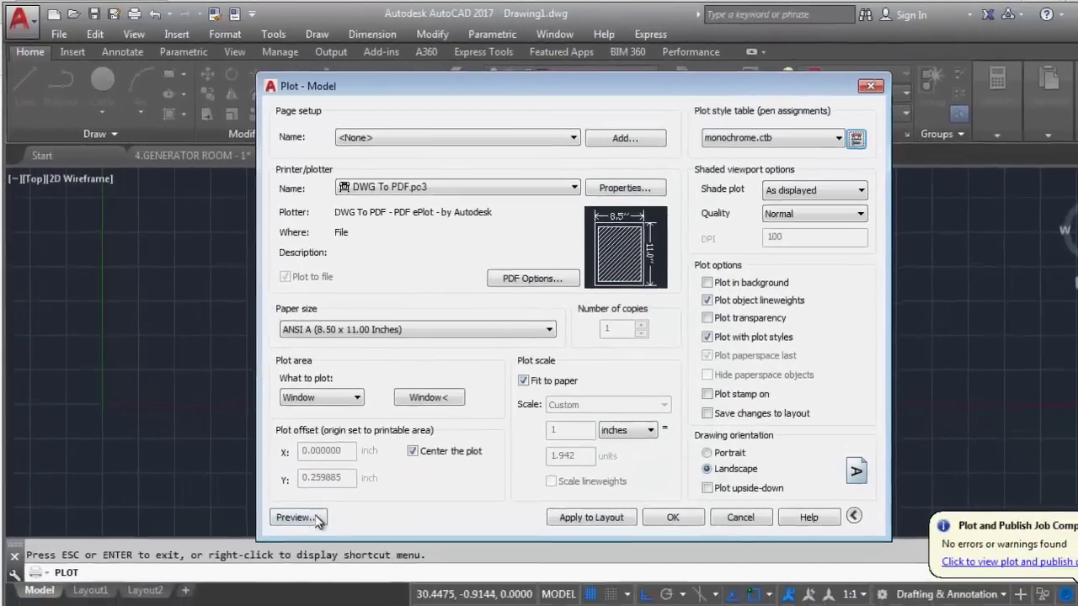
pyautogui.click(327, 570)
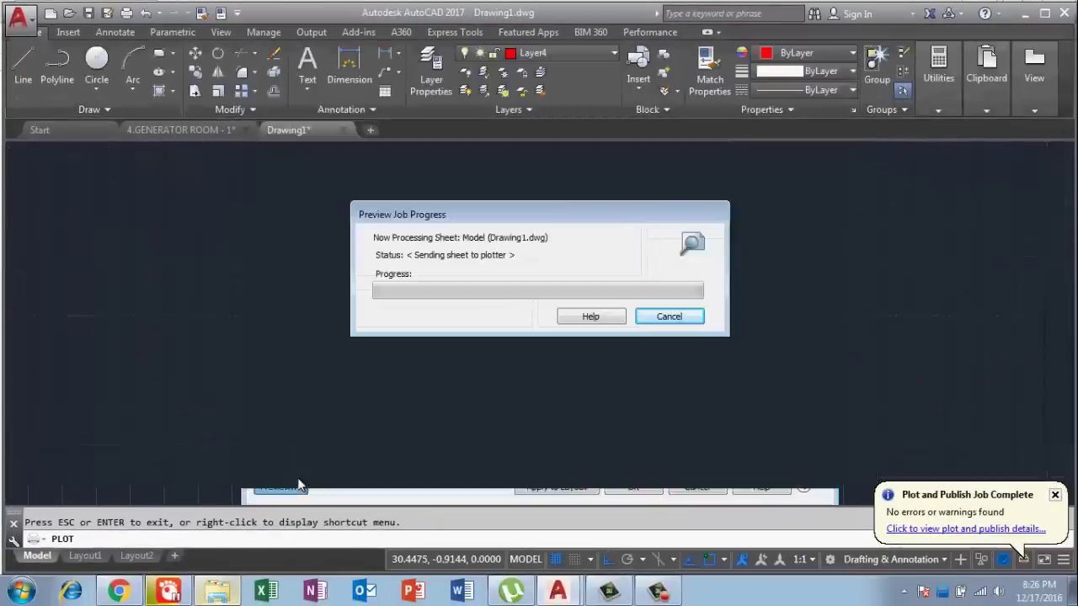
pyautogui.scroll(2, 514, 295)
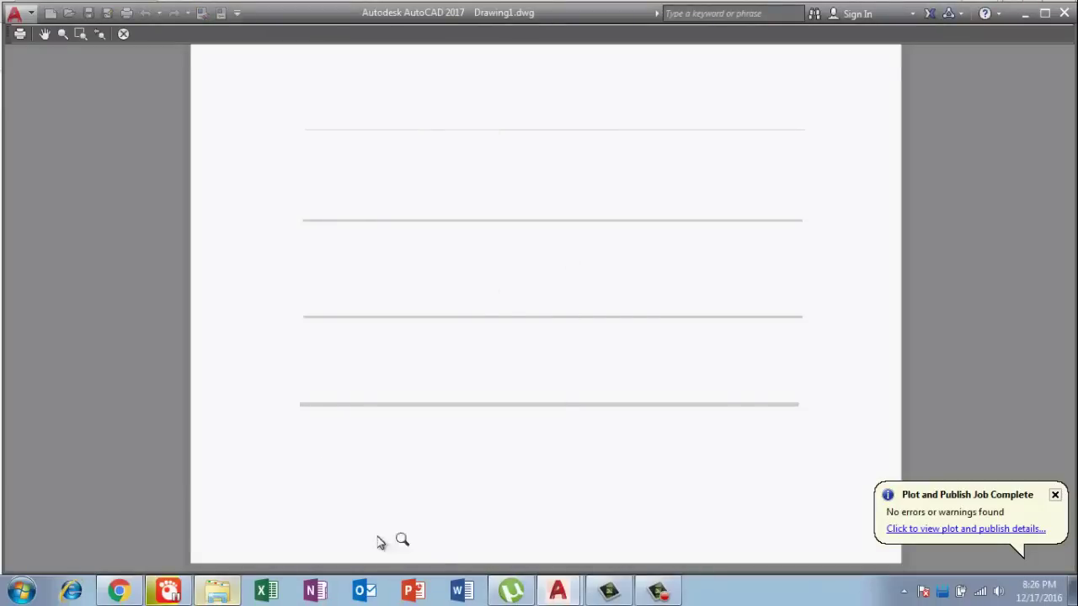
pyautogui.rightClick(411, 240)
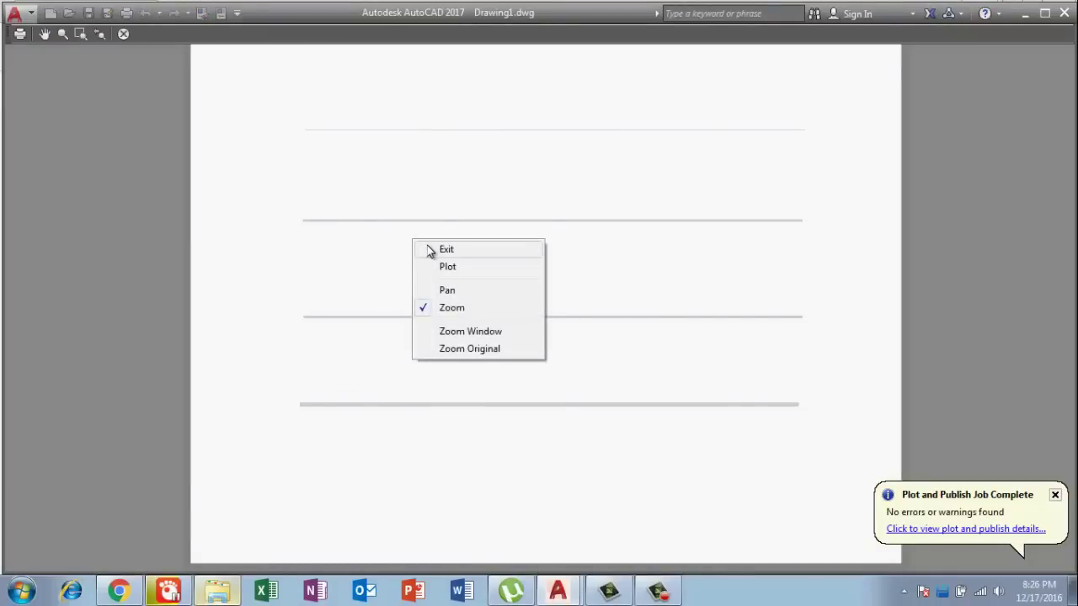
pyautogui.click(431, 247)
# Step: Cancel the plot, frame the four coloured lines in model space, and dismiss the notification
pyautogui.click(696, 487)
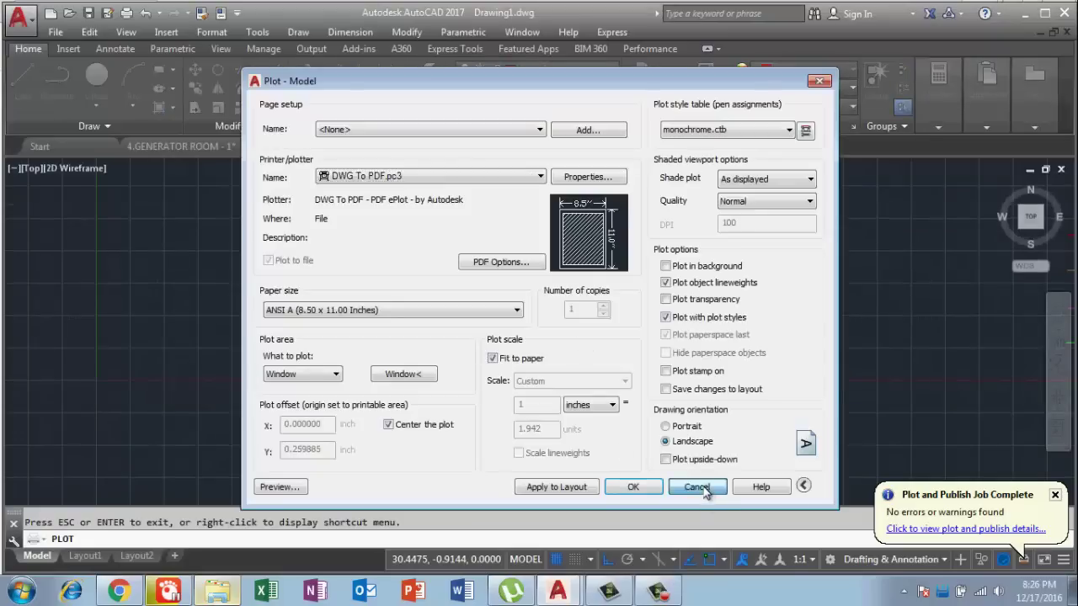
pyautogui.scroll(-3, 715, 332)
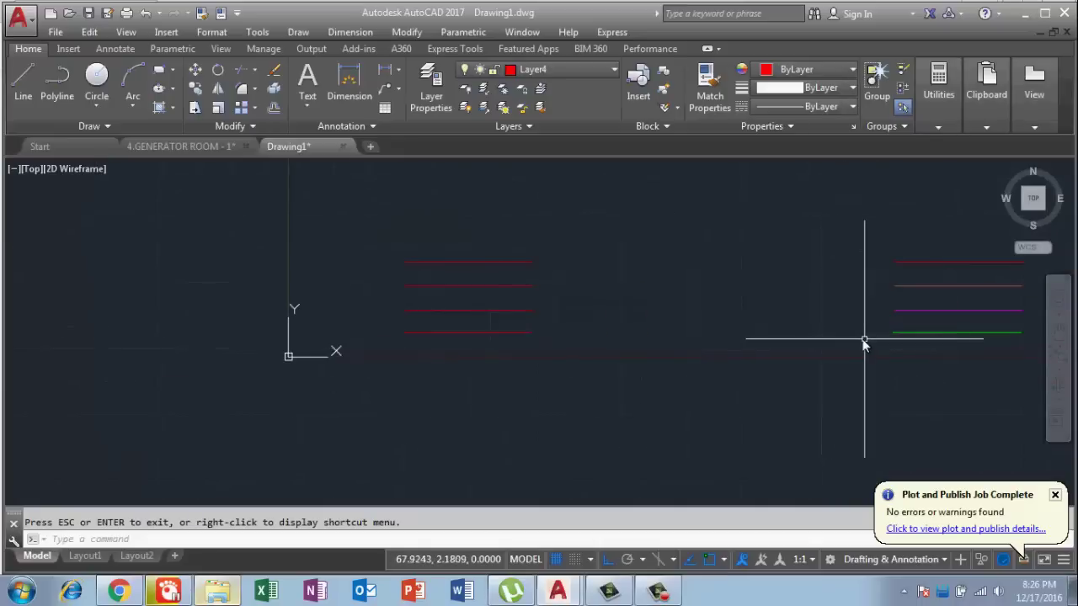
pyautogui.moveTo(822, 371); pyautogui.dragTo(241, 220, button='middle')
pyautogui.scroll(2, 253, 228)
pyautogui.moveTo(326, 315); pyautogui.dragTo(331, 323, button='middle')
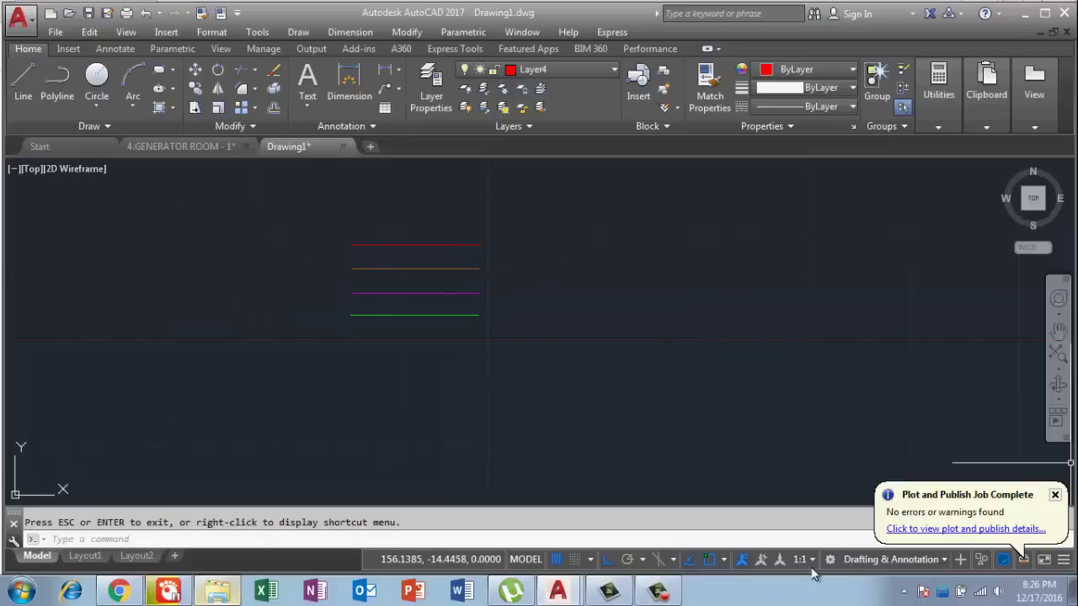
pyautogui.click(658, 593)
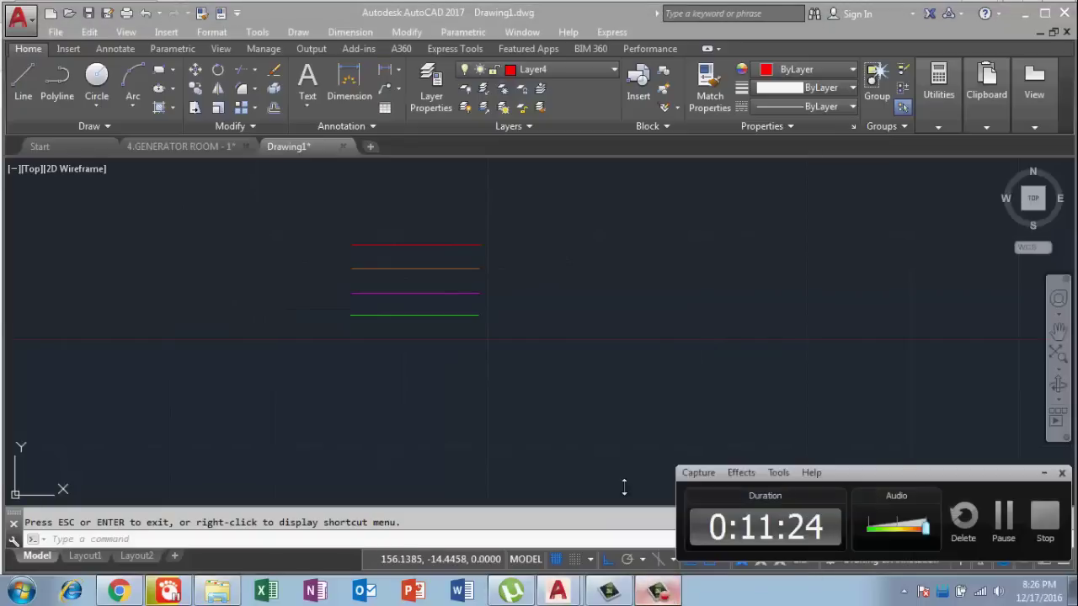
pyautogui.click(661, 594)
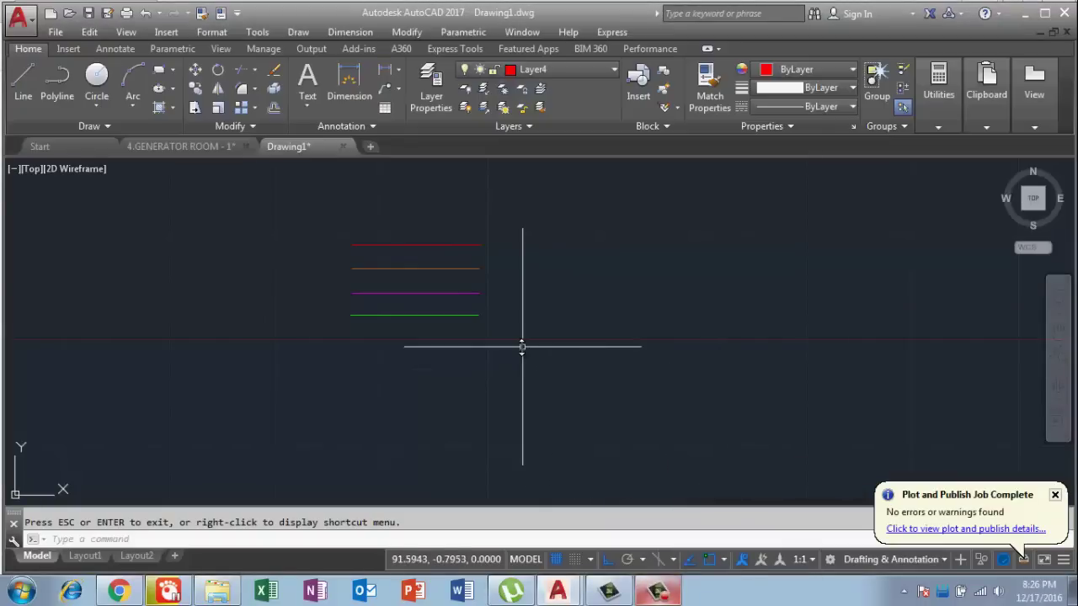
# Step: Start a single-sheet plot and pick acad.ctb without applying it to all layouts
pyautogui.hotkey('ctrl', 'p')
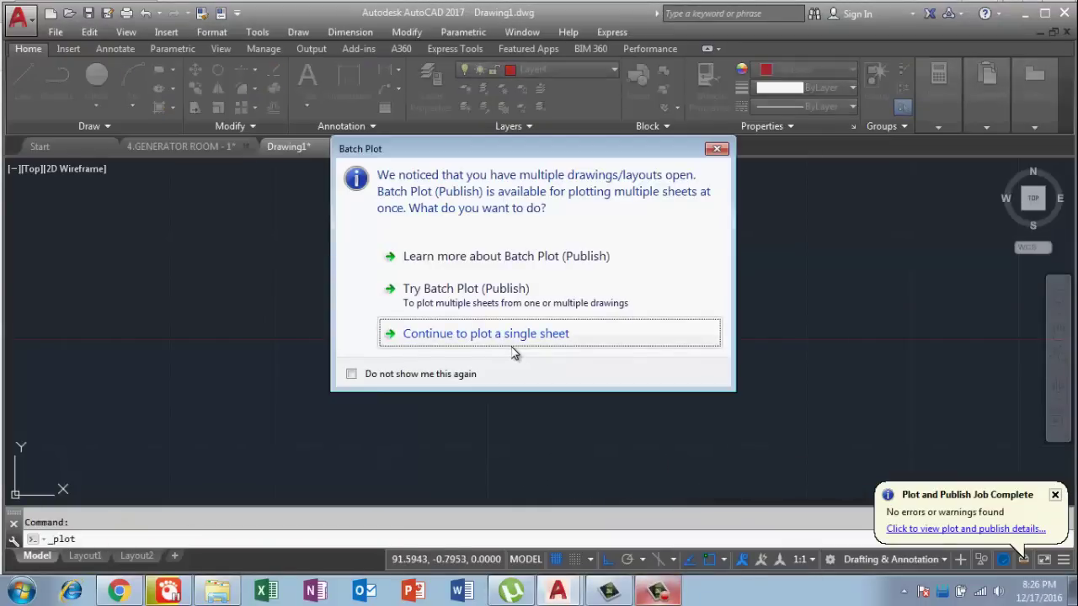
pyautogui.click(521, 335)
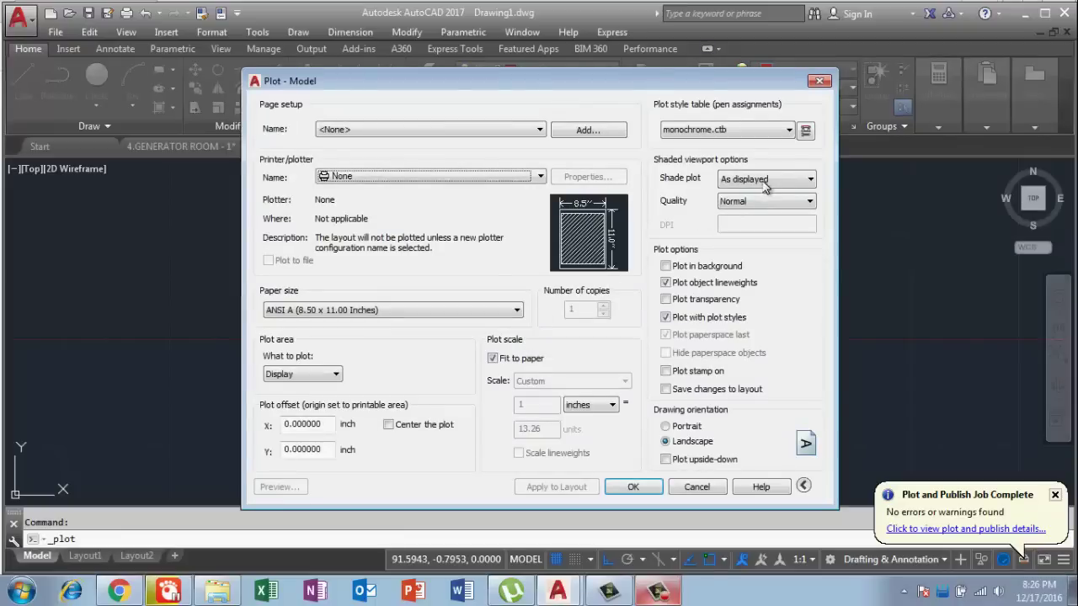
pyautogui.click(789, 130)
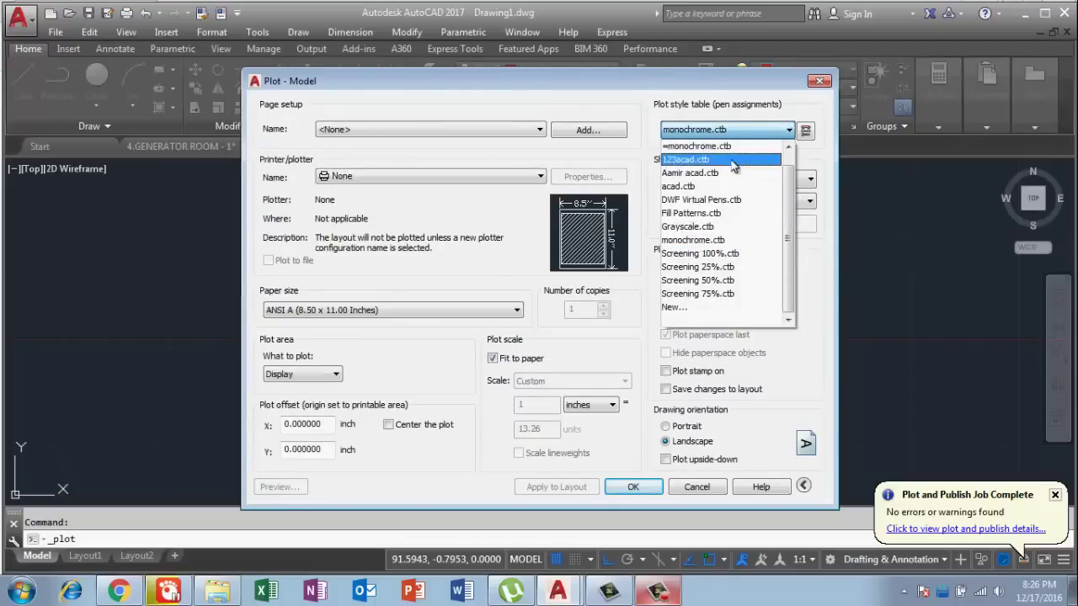
pyautogui.click(724, 186)
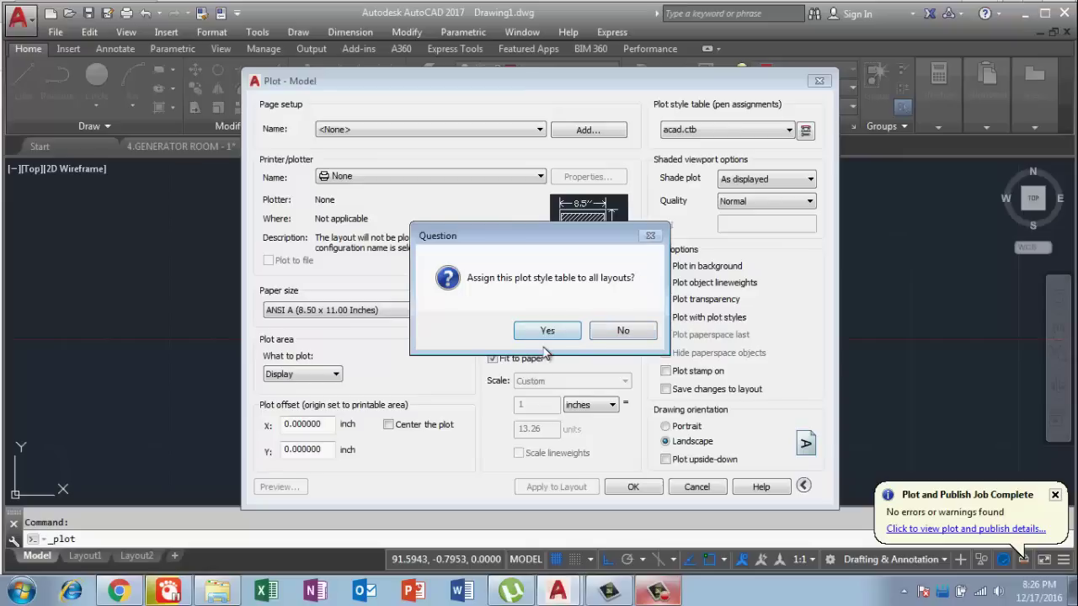
pyautogui.click(608, 332)
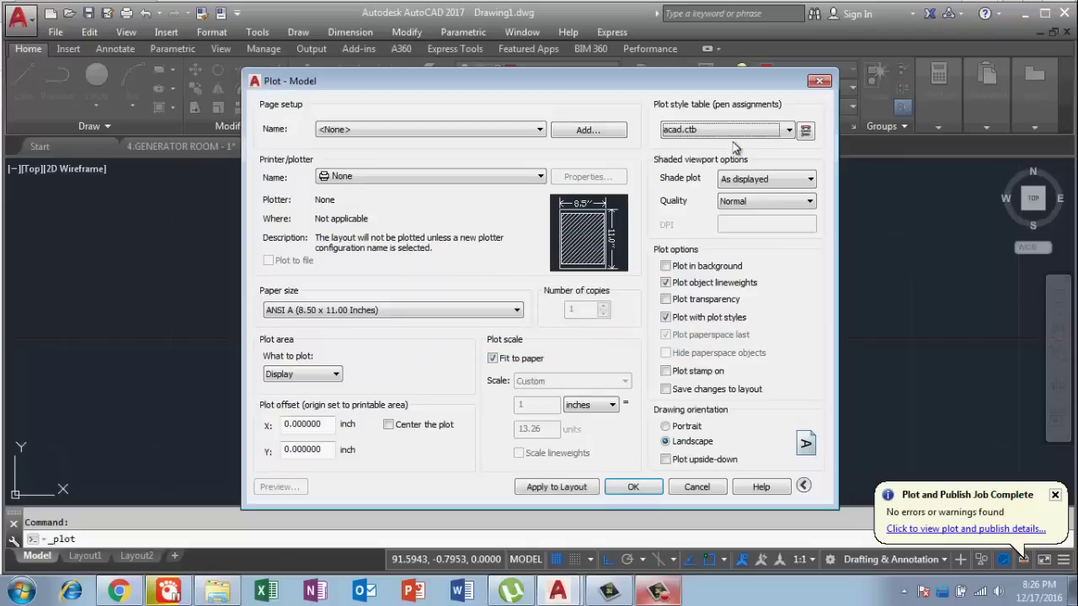
# Step: Switch to the custom acad.ctb copy for all layouts and show the plotter list
pyautogui.click(786, 131)
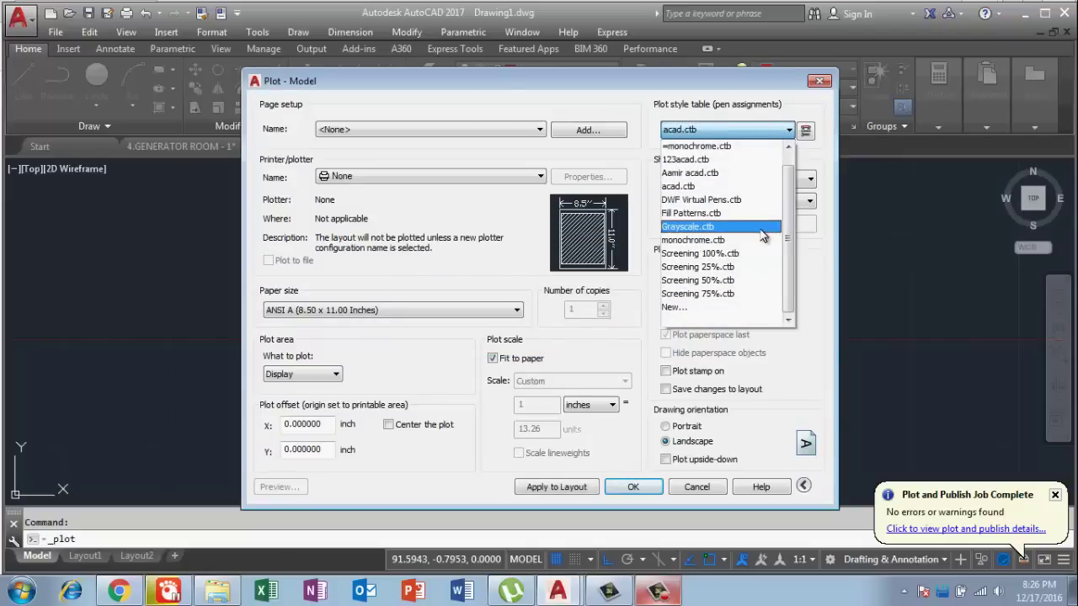
pyautogui.click(718, 172)
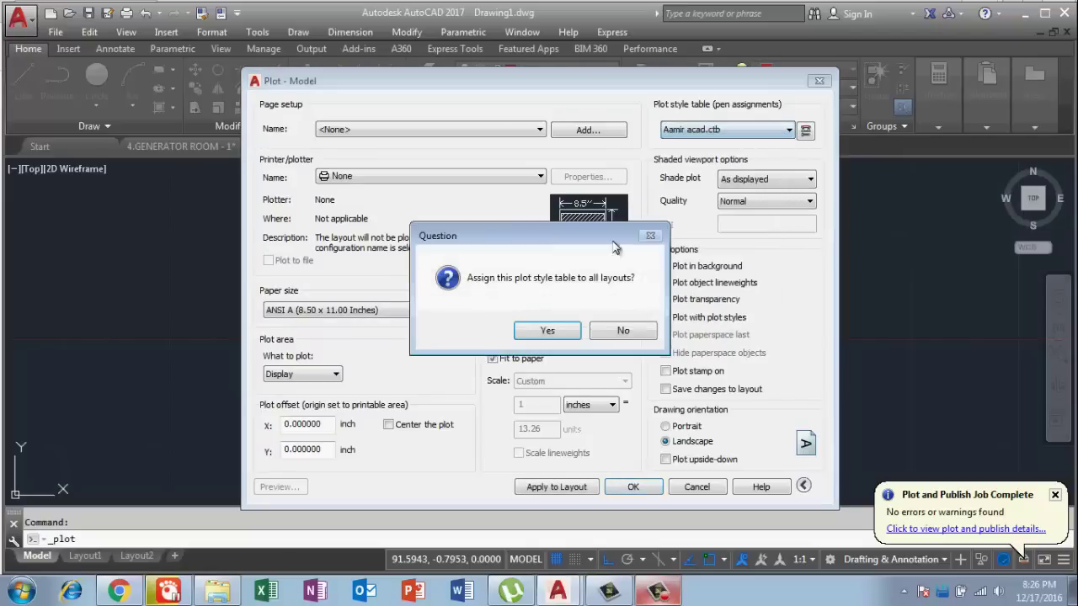
pyautogui.click(549, 332)
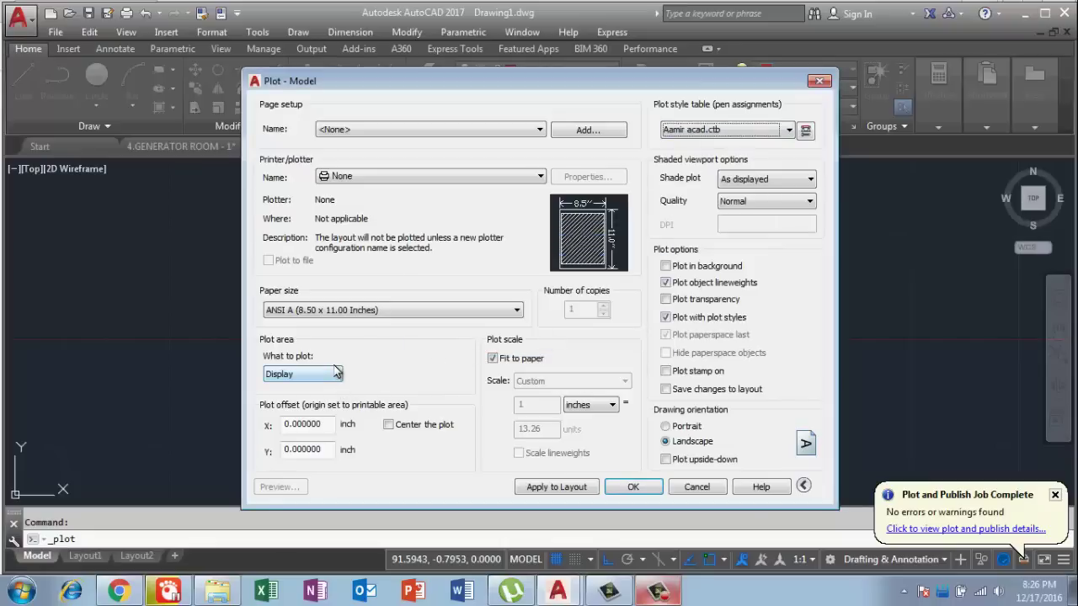
pyautogui.click(540, 177)
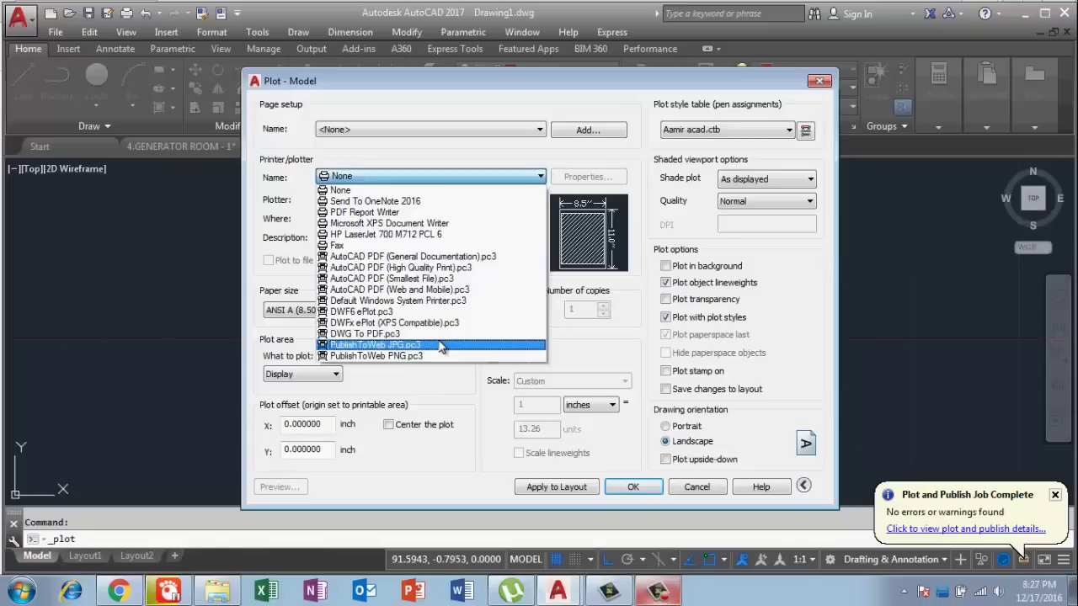
# Step: Plot a window around the four lines to DWFx ePlot (XPS Compatible).pc3 and preview it
pyautogui.click(421, 322)
pyautogui.click(328, 374)
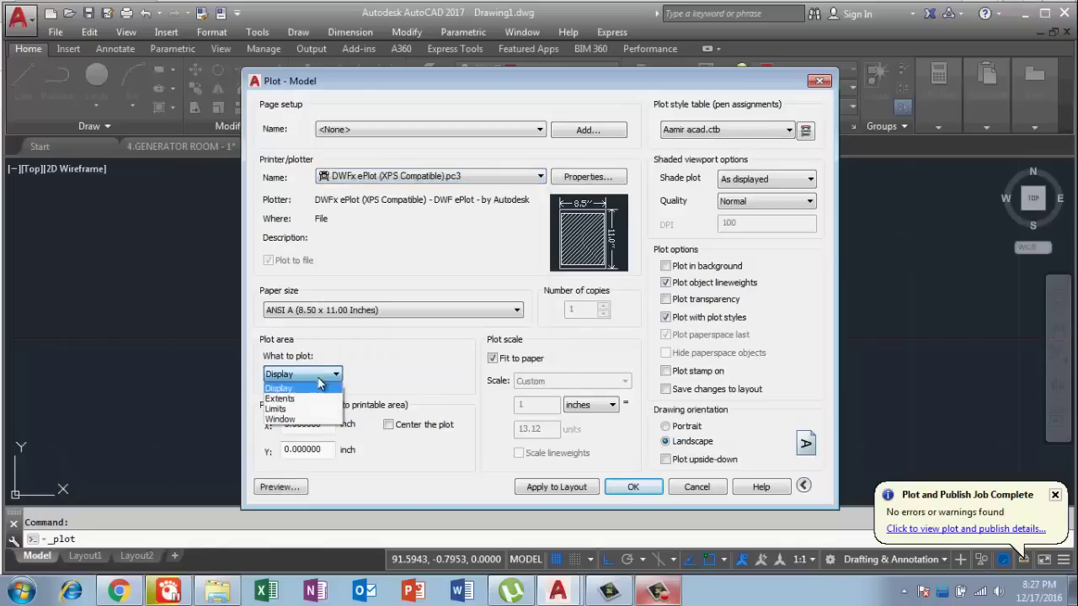
pyautogui.click(298, 420)
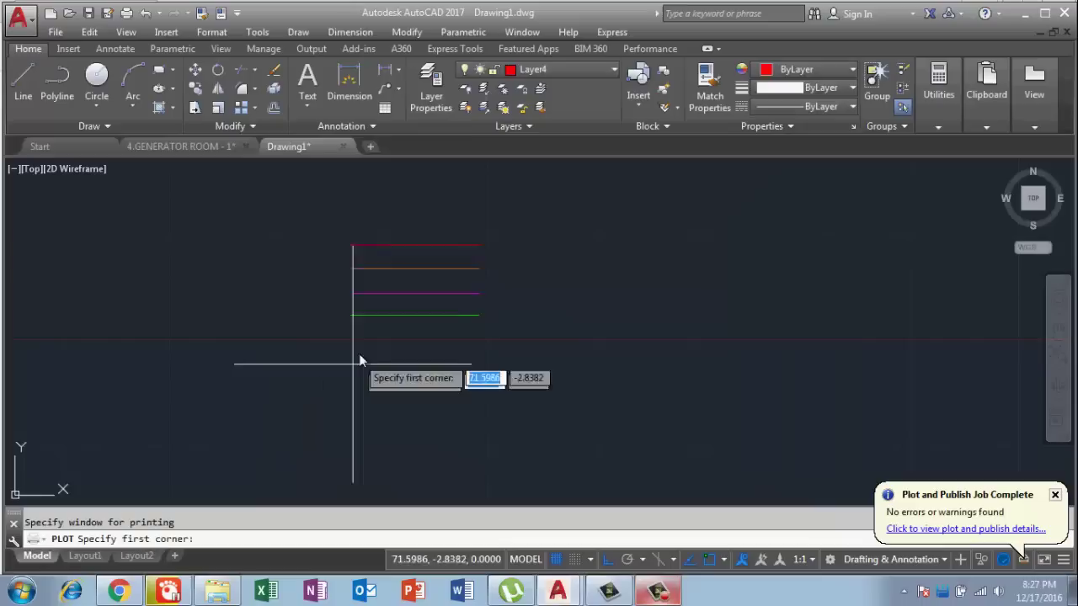
pyautogui.click(331, 213)
pyautogui.click(493, 318)
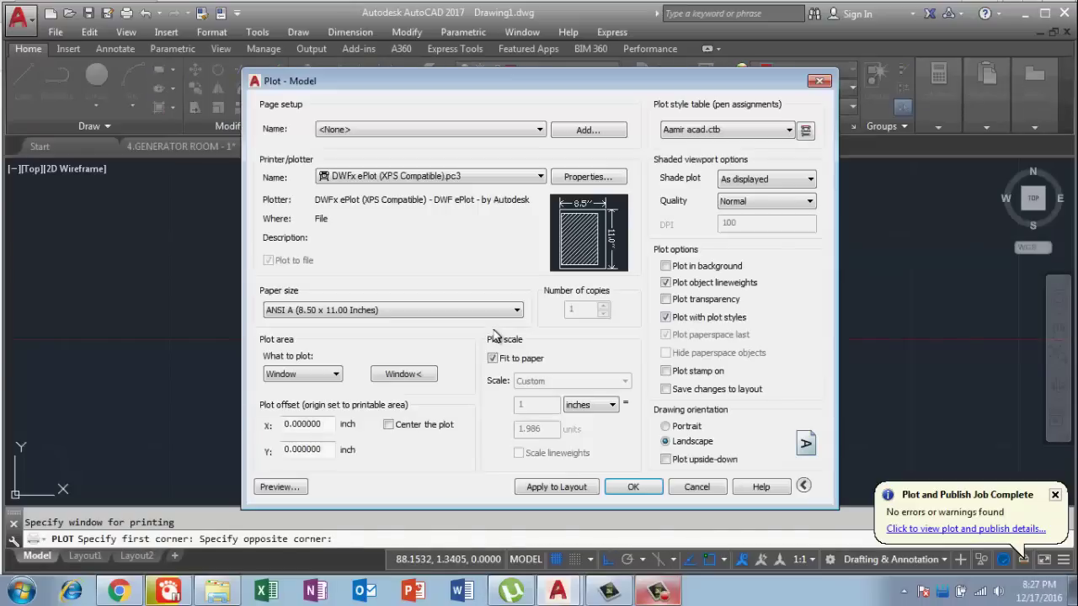
pyautogui.click(278, 487)
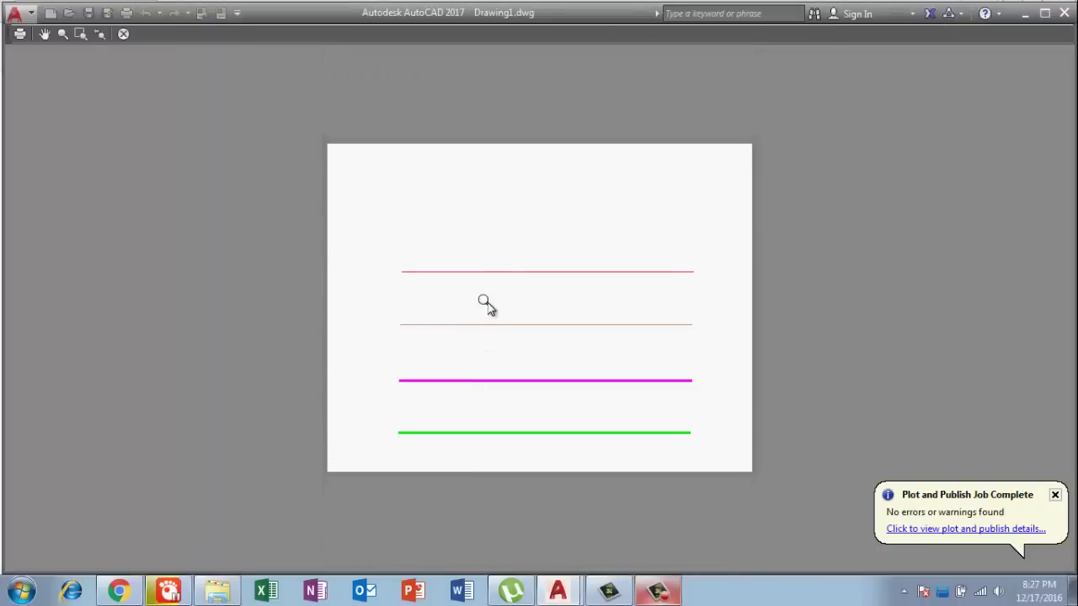
pyautogui.rightClick(512, 267)
pyautogui.click(531, 272)
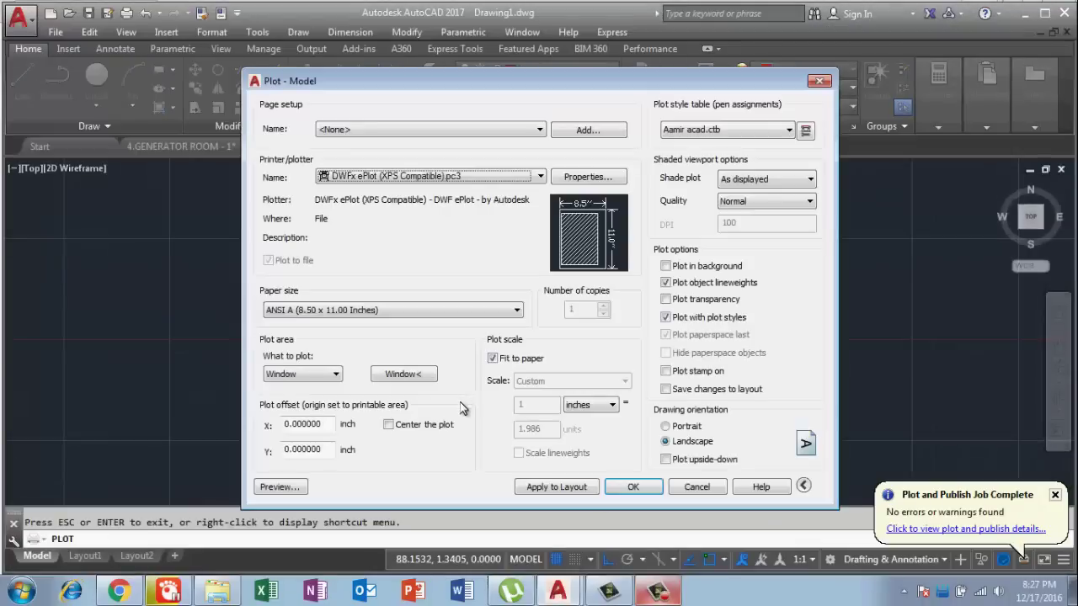
# Step: Centre the plot on the paper and check the centred preview
pyautogui.click(387, 424)
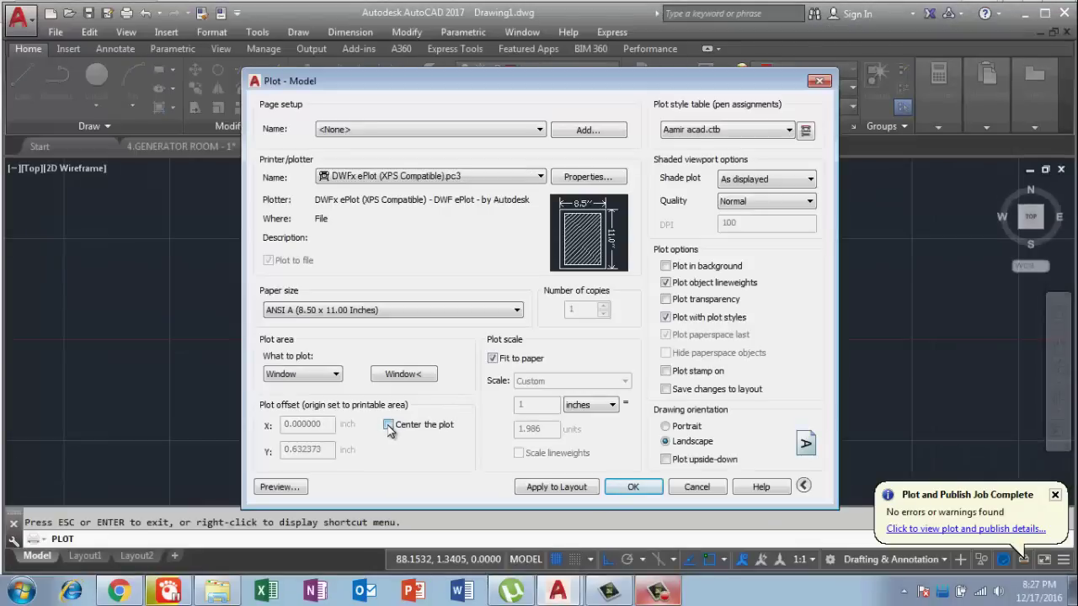
pyautogui.click(280, 487)
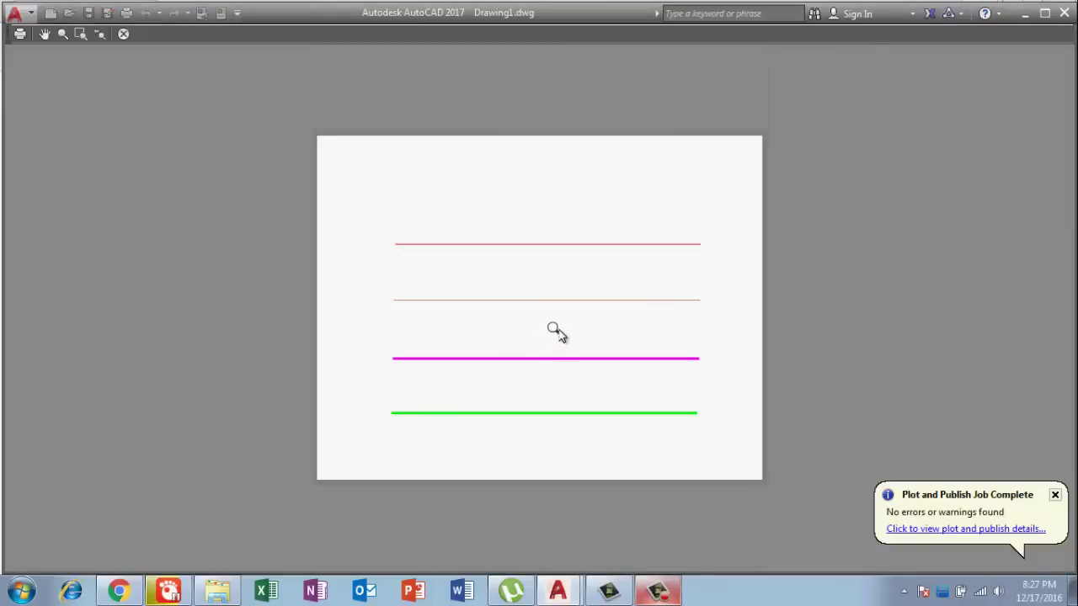
pyautogui.scroll(2, 556, 327)
pyautogui.scroll(2, 573, 364)
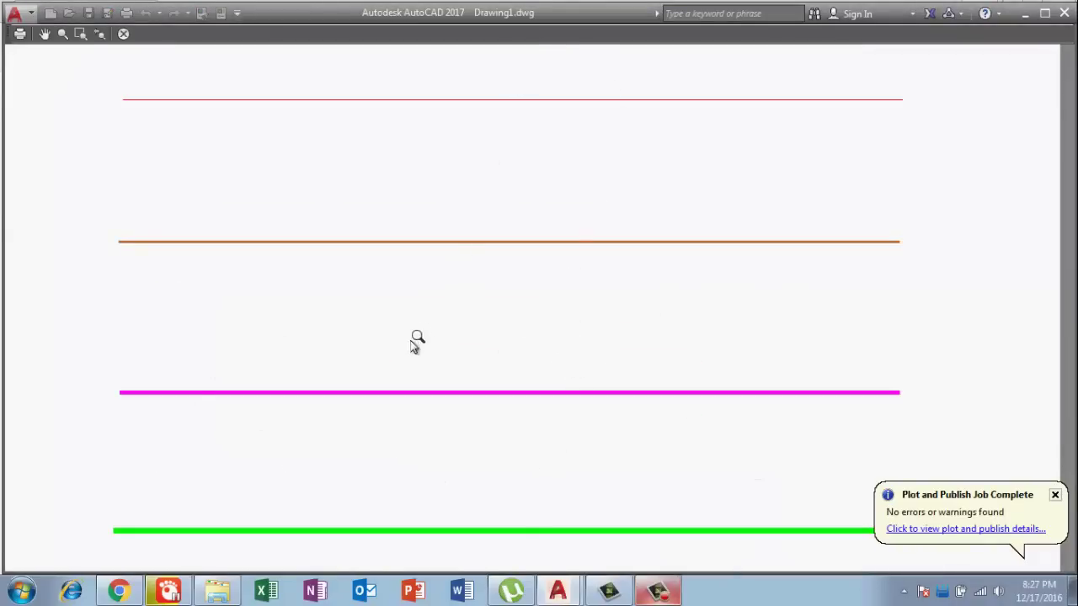
pyautogui.scroll(-2, 416, 342)
pyautogui.scroll(-1, 395, 184)
pyautogui.rightClick(368, 170)
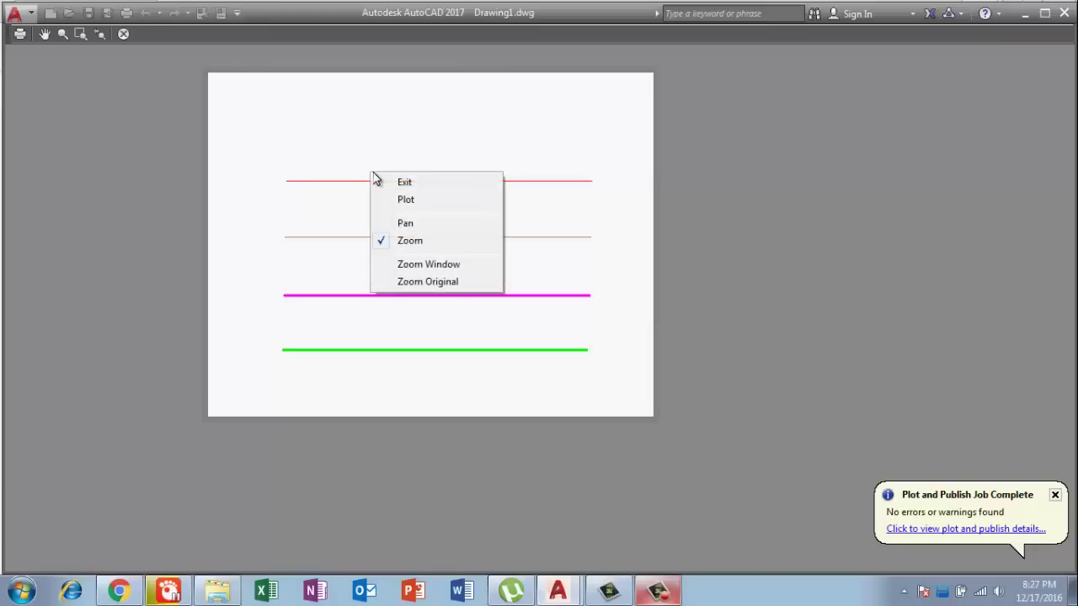
pyautogui.click(392, 180)
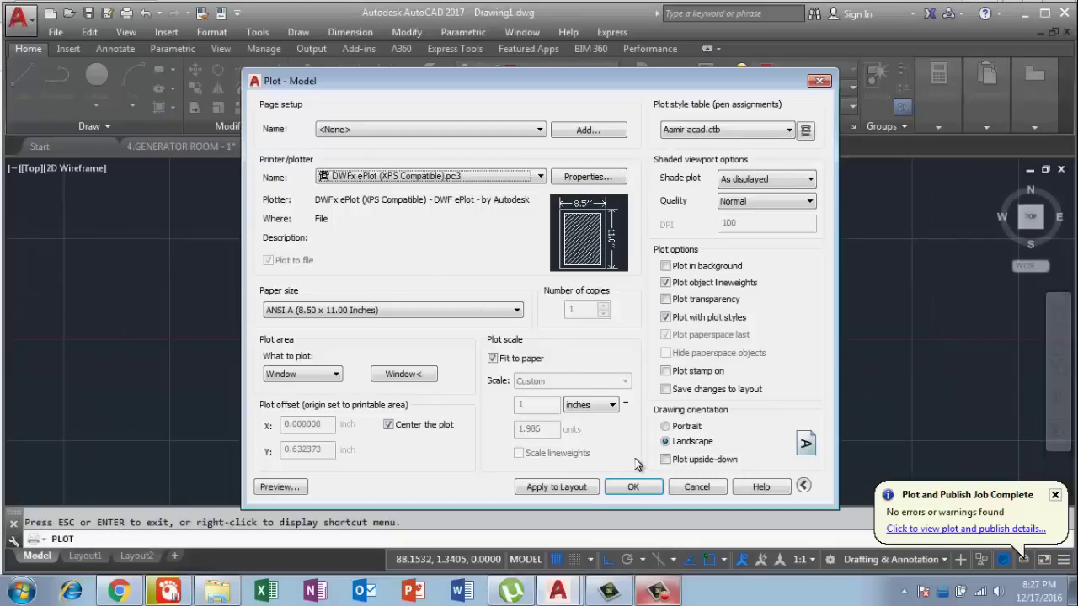
# Step: Plot the drawing to a DWFx file named 'Aa' on the Desktop
pyautogui.click(613, 488)
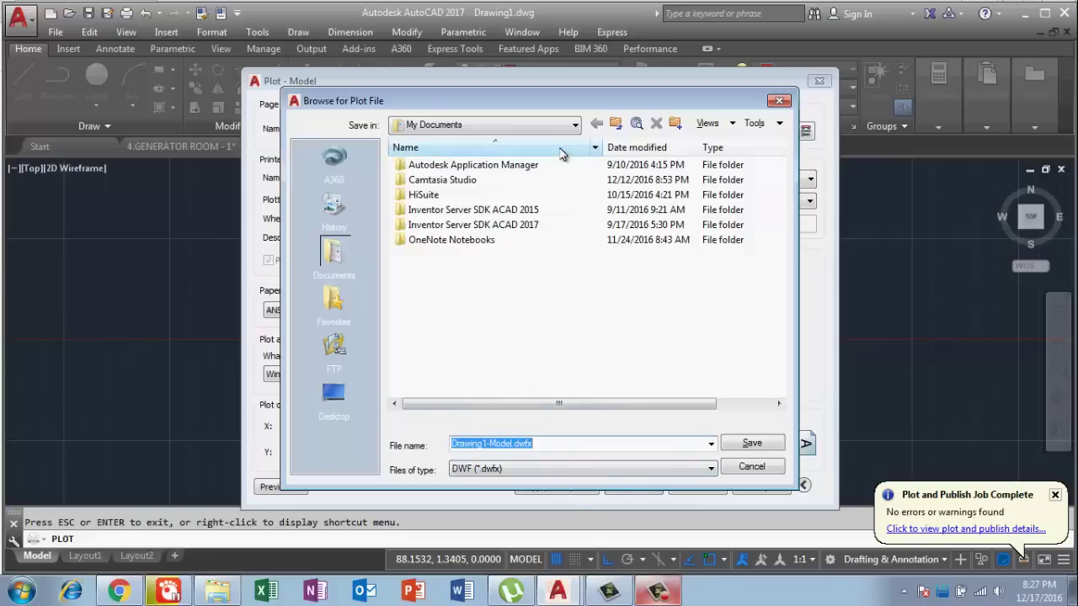
pyautogui.click(575, 125)
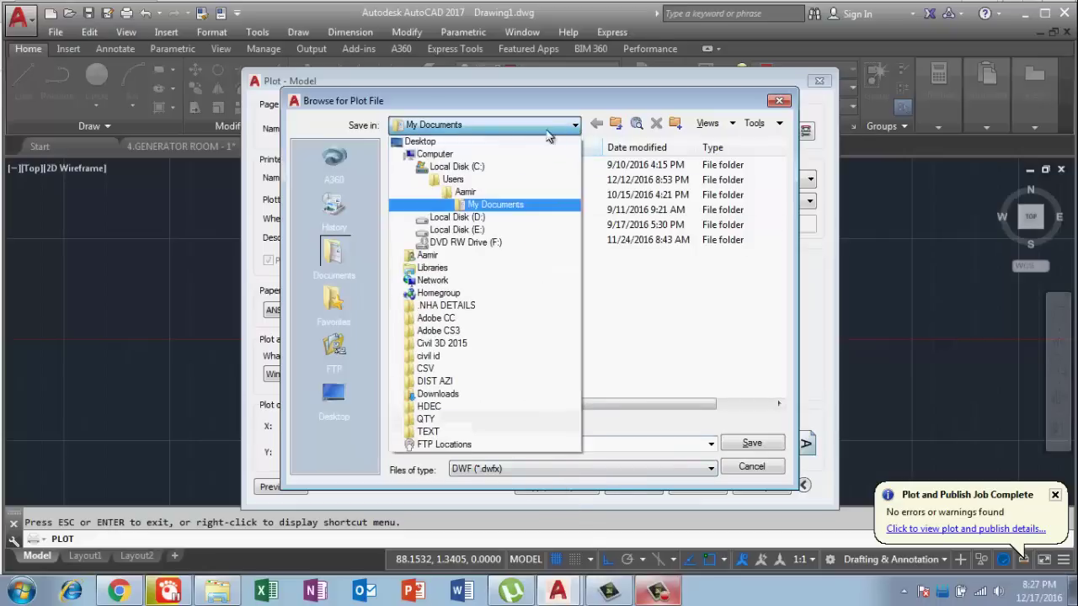
pyautogui.click(420, 142)
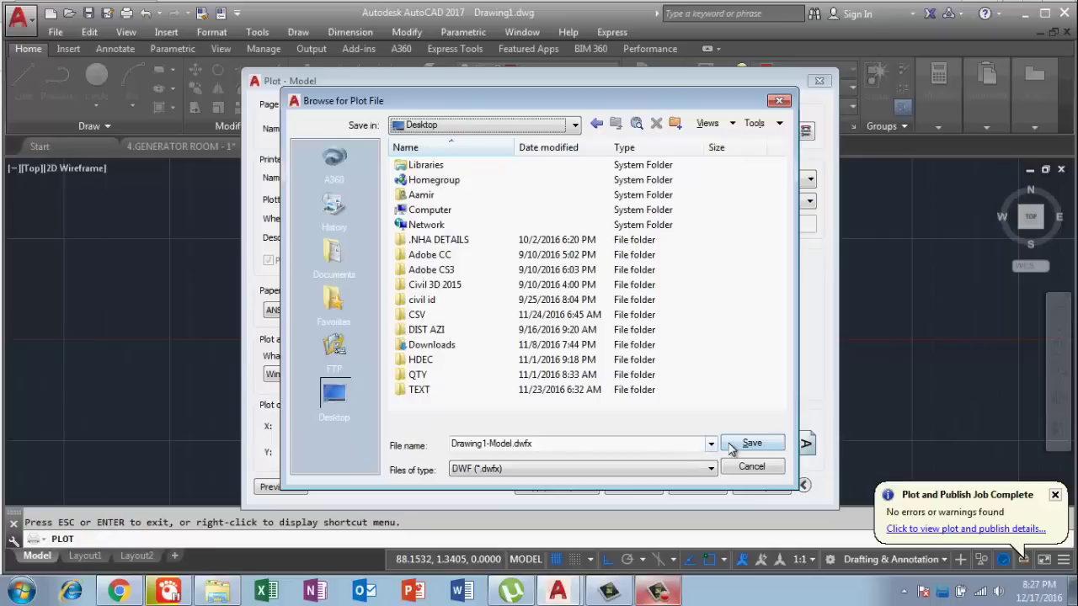
pyautogui.doubleClick(563, 442)
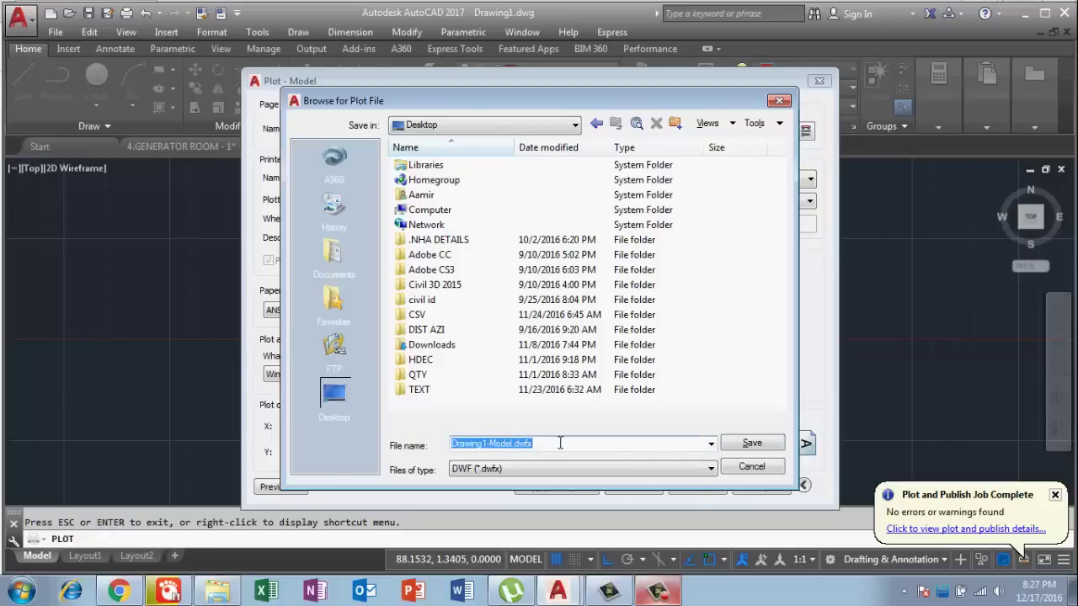
pyautogui.write('Aamir')
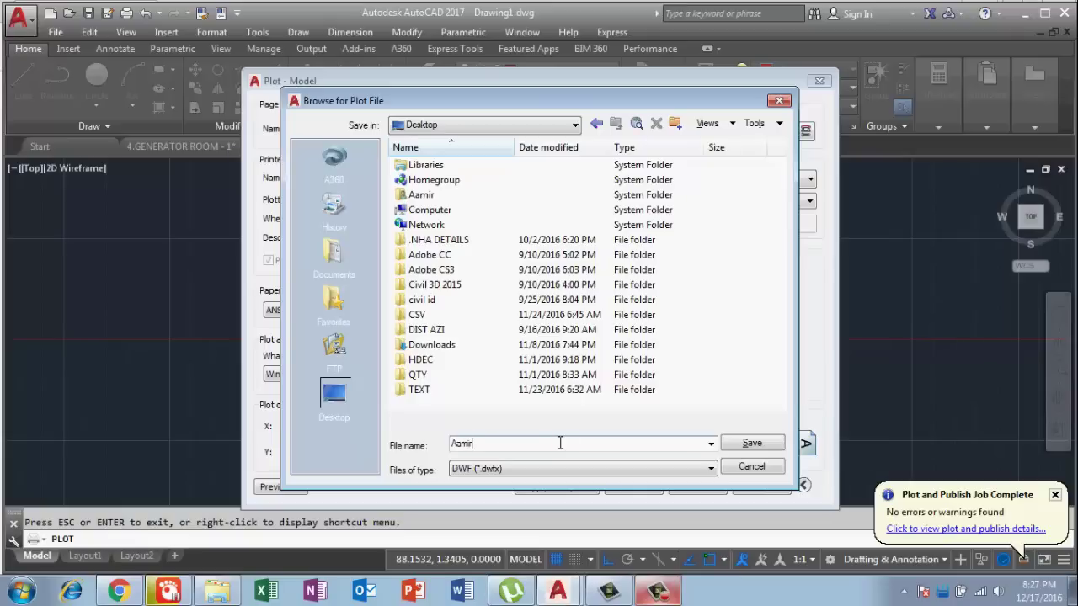
pyautogui.click(764, 445)
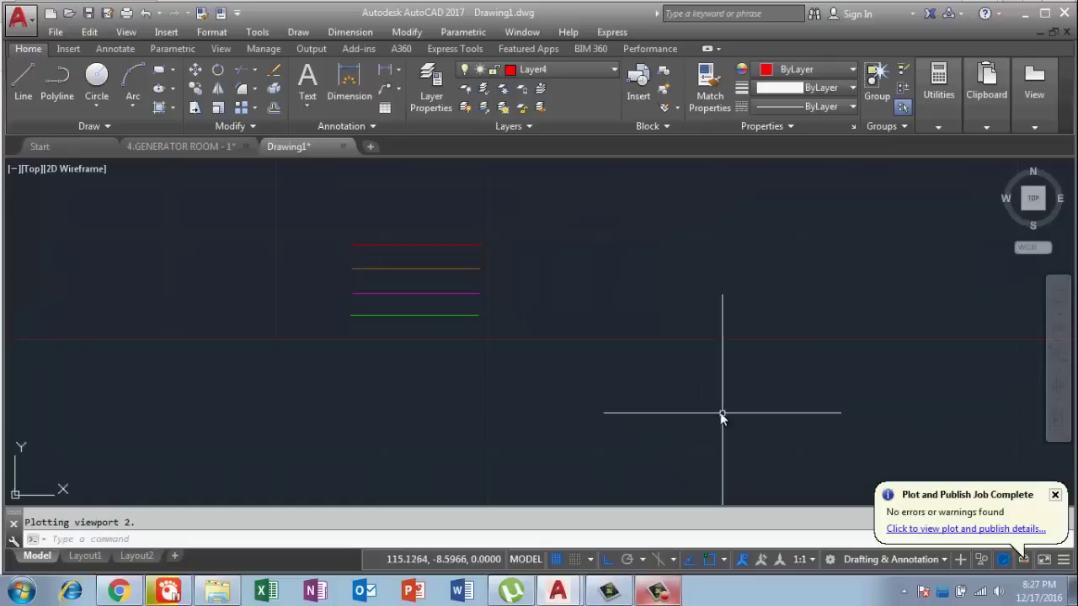
pyautogui.click(1023, 14)
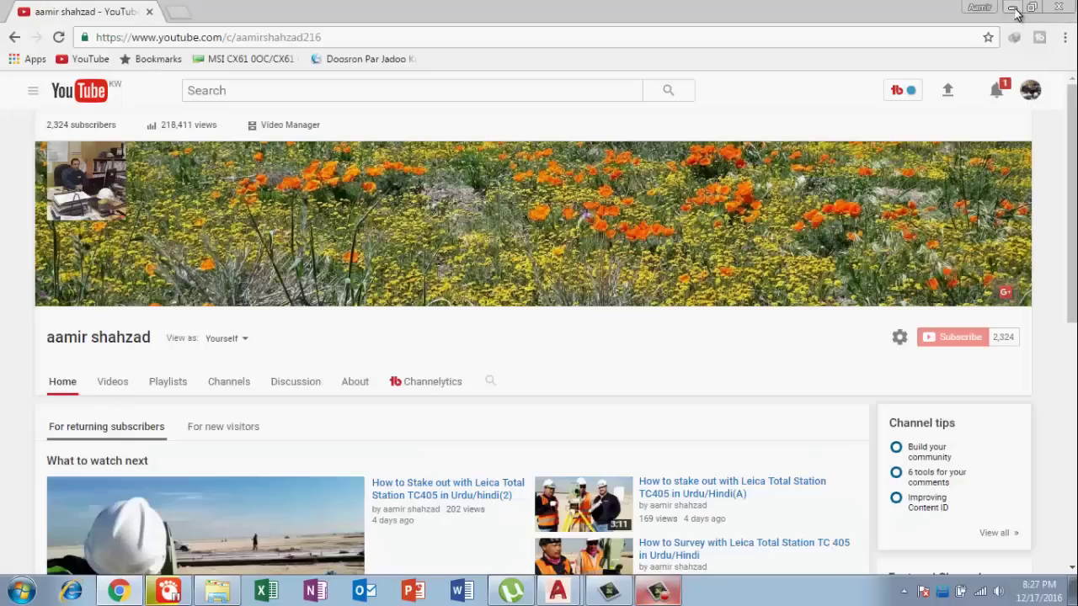
# Step: Open the plotted DWFx from the desktop in maximised XPS Viewer, scroll through it, and close it
pyautogui.click(1014, 11)
pyautogui.click(1013, 7)
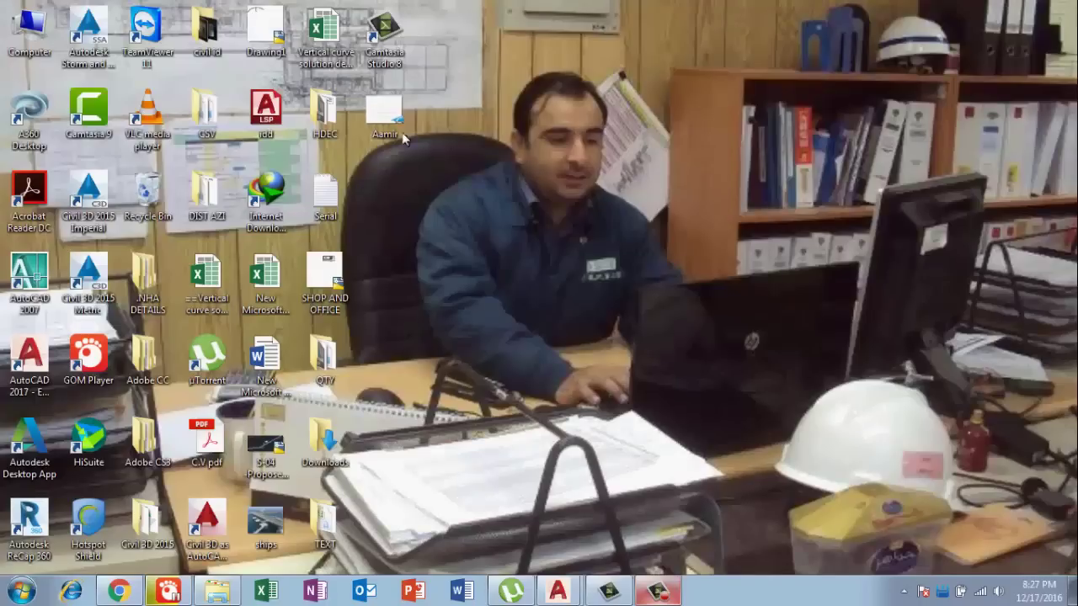
pyautogui.doubleClick(384, 114)
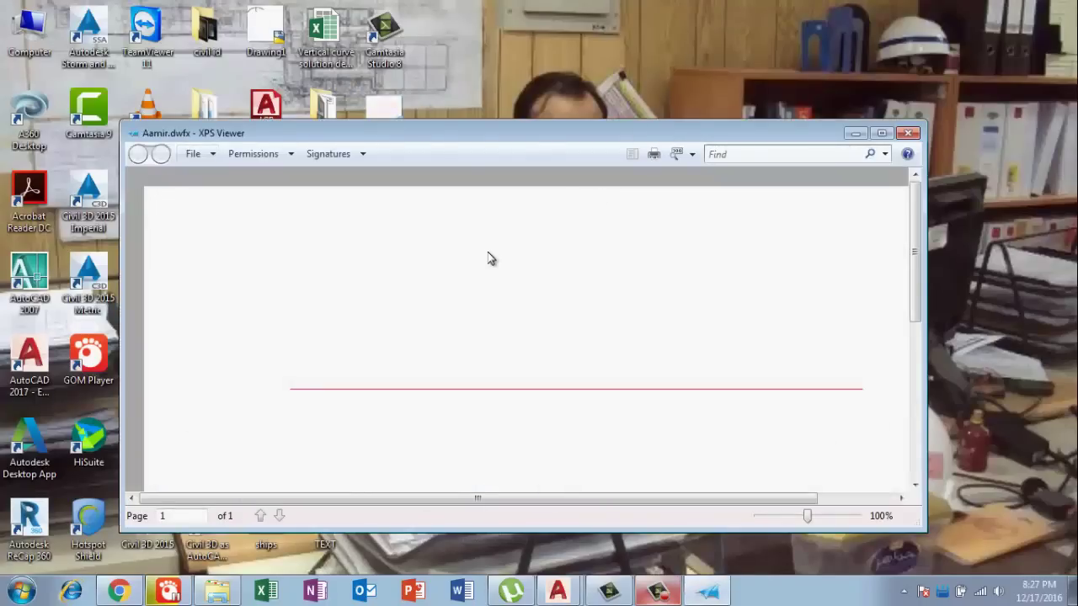
pyautogui.click(881, 133)
pyautogui.scroll(-3, 548, 362)
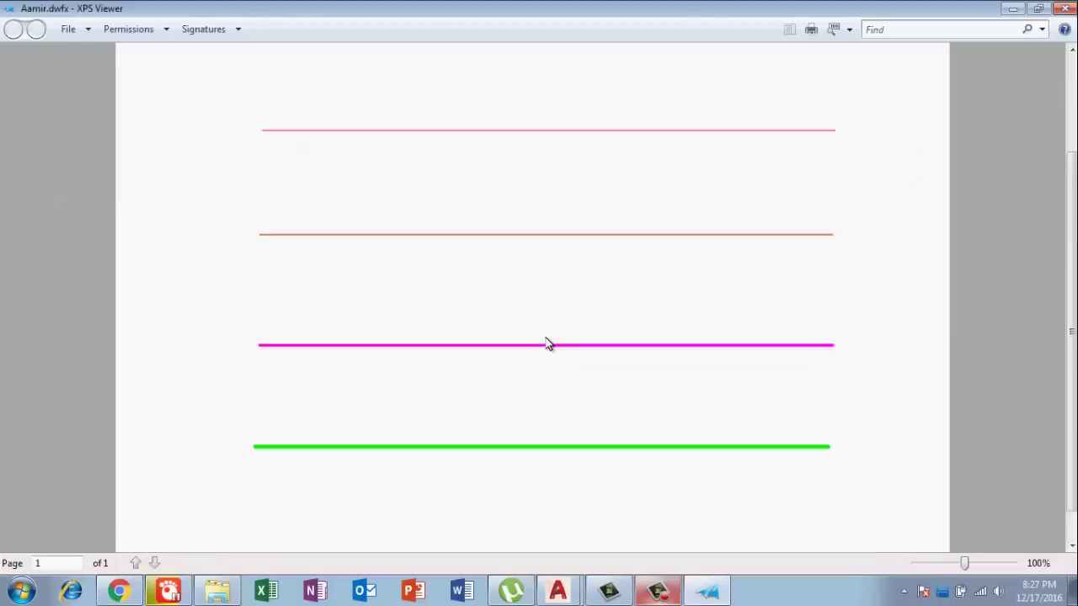
pyautogui.scroll(3, 547, 345)
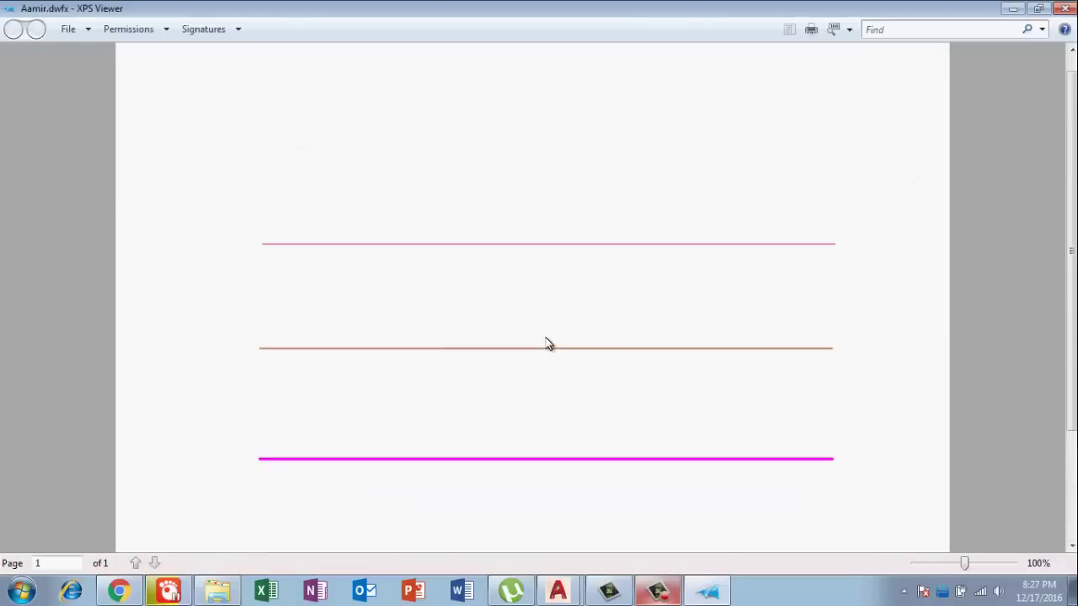
pyautogui.click(1064, 8)
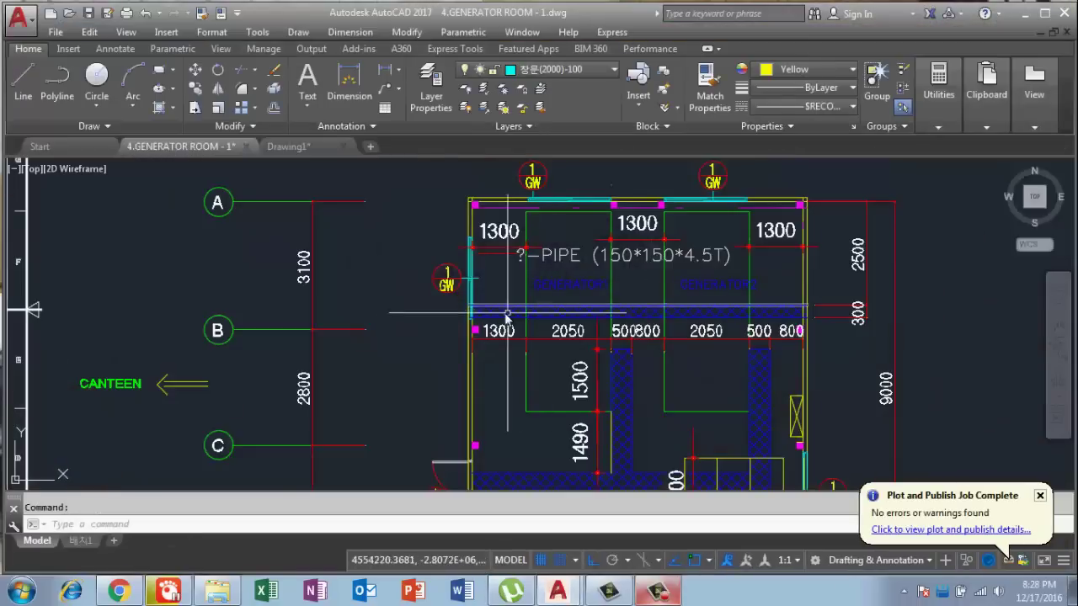
# Step: Zoom out on the generator room drawing, then switch to the YouTube channel page in Chrome
pyautogui.scroll(-2, 543, 253)
pyautogui.scroll(-1, 543, 250)
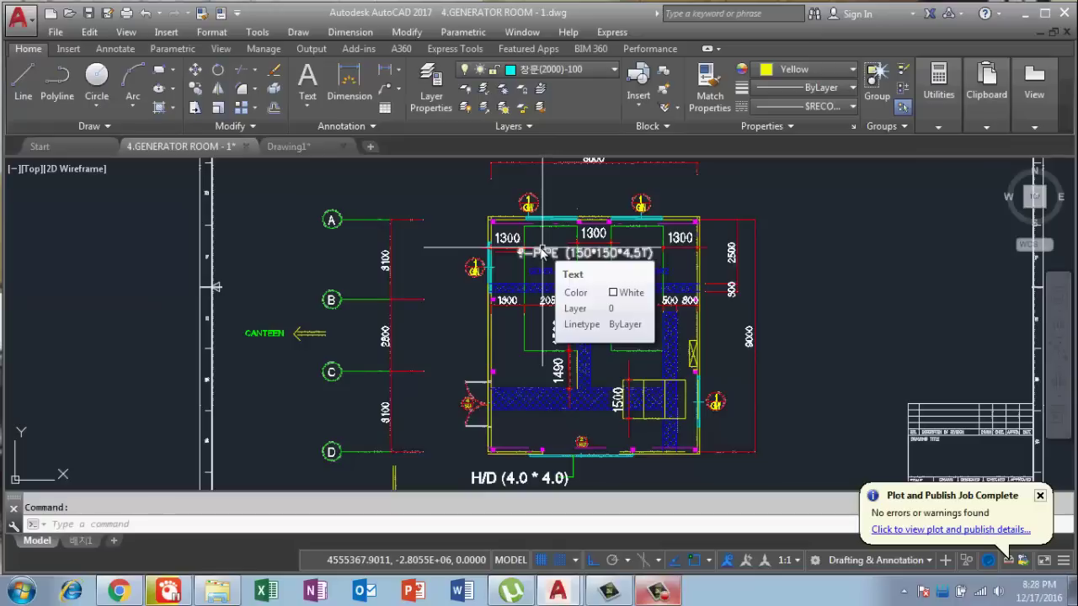
pyautogui.click(124, 589)
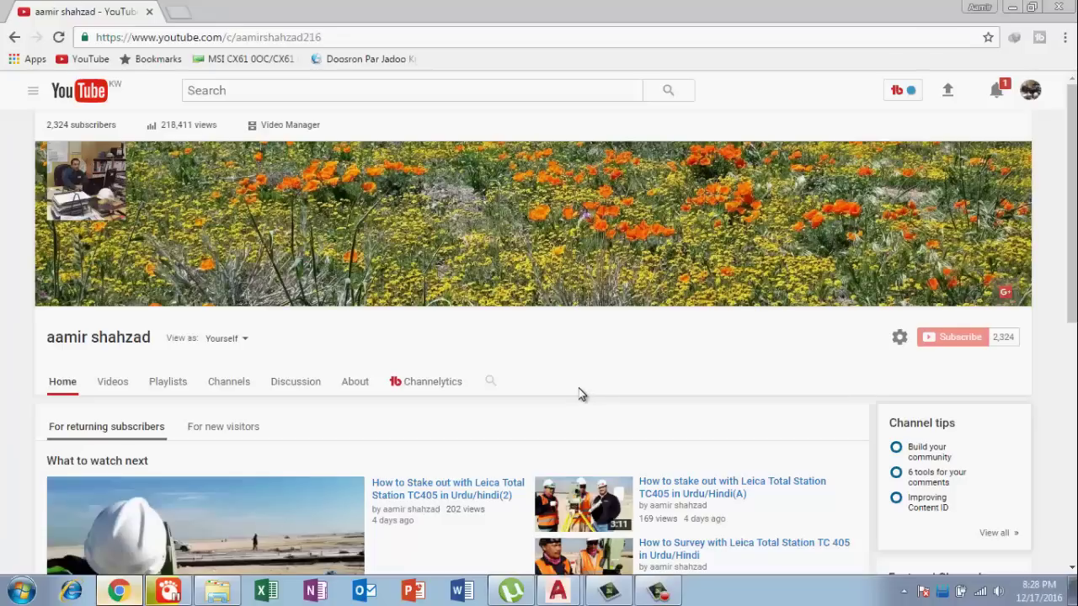
pyautogui.click(656, 591)
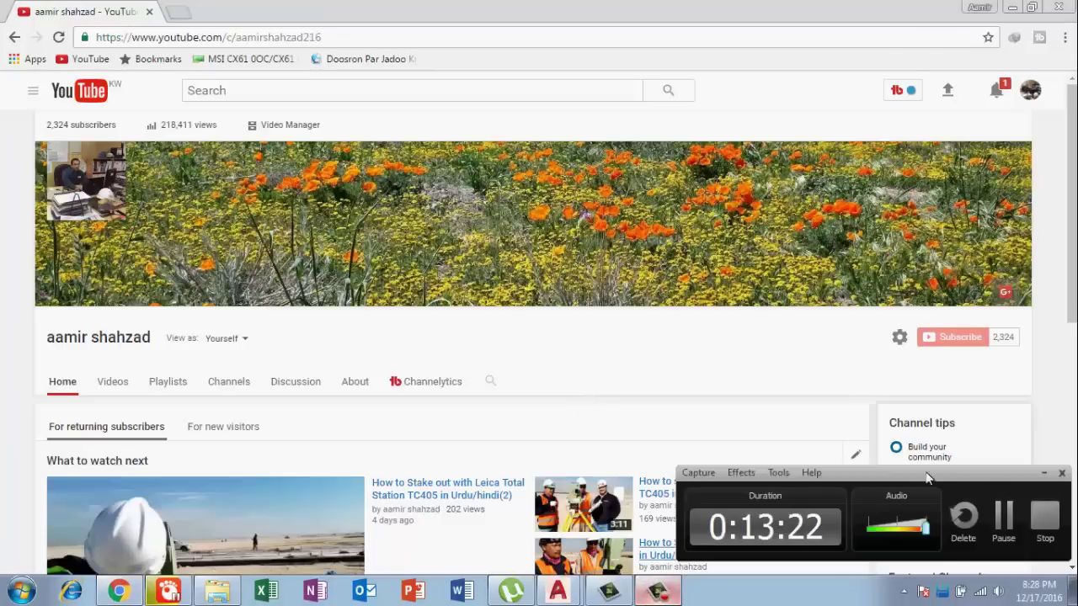